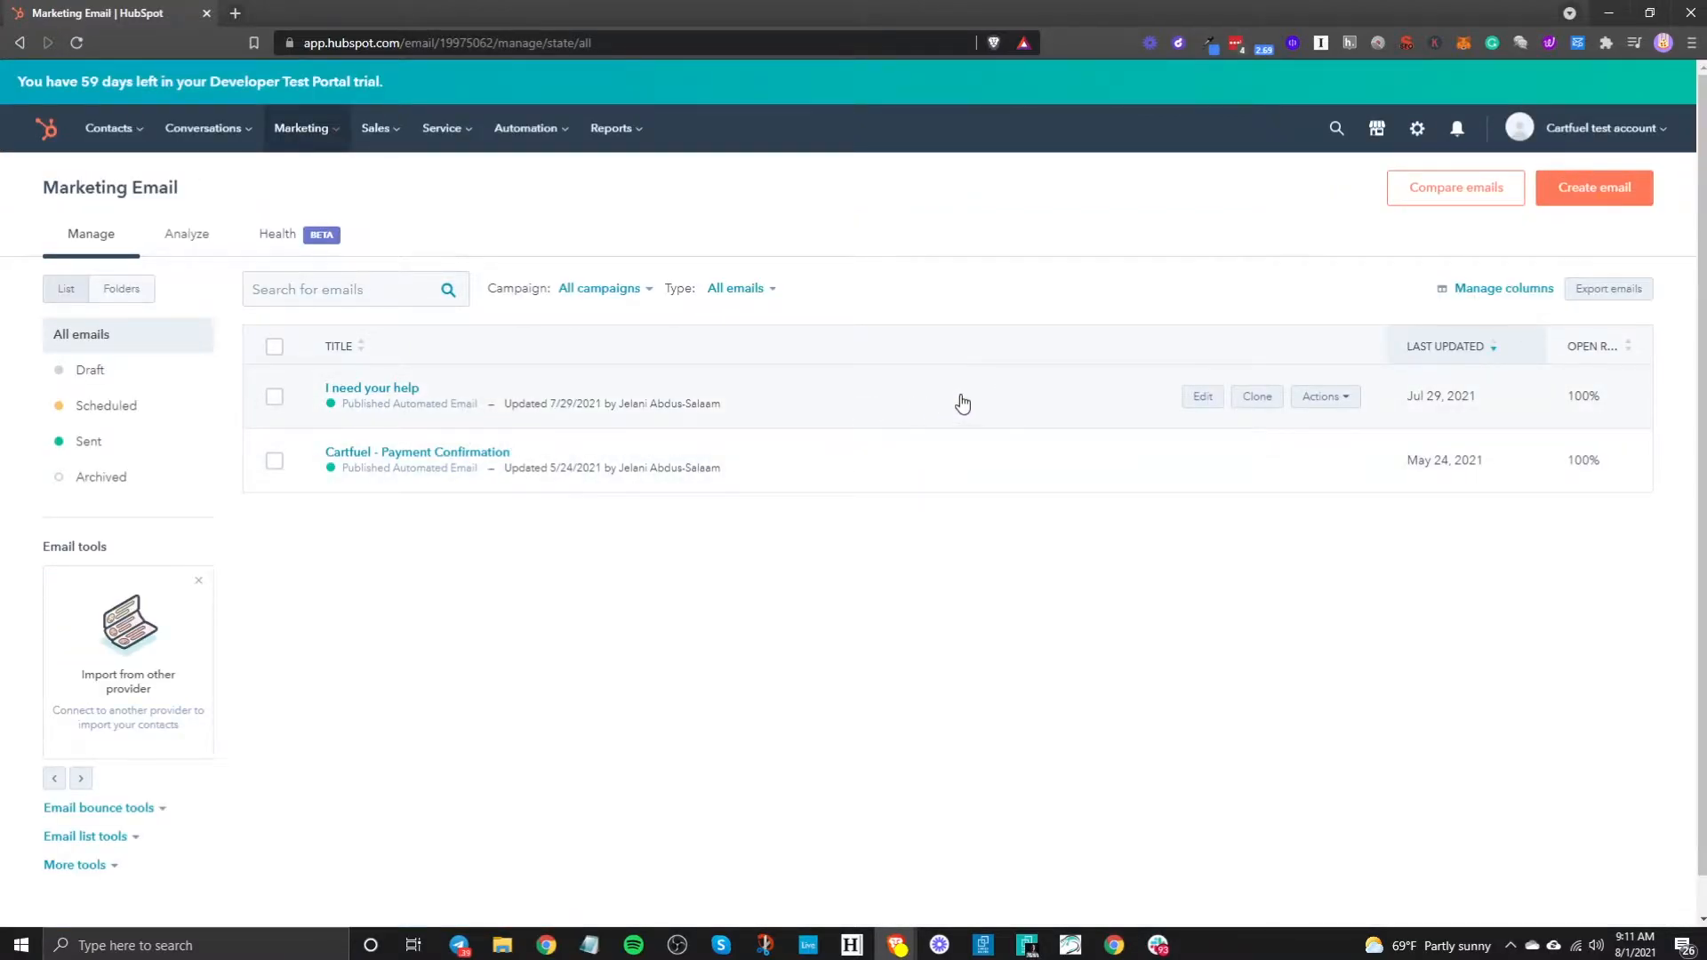
# - Start creating a new marketing email of the Regular type
pyautogui.click(186, 234)
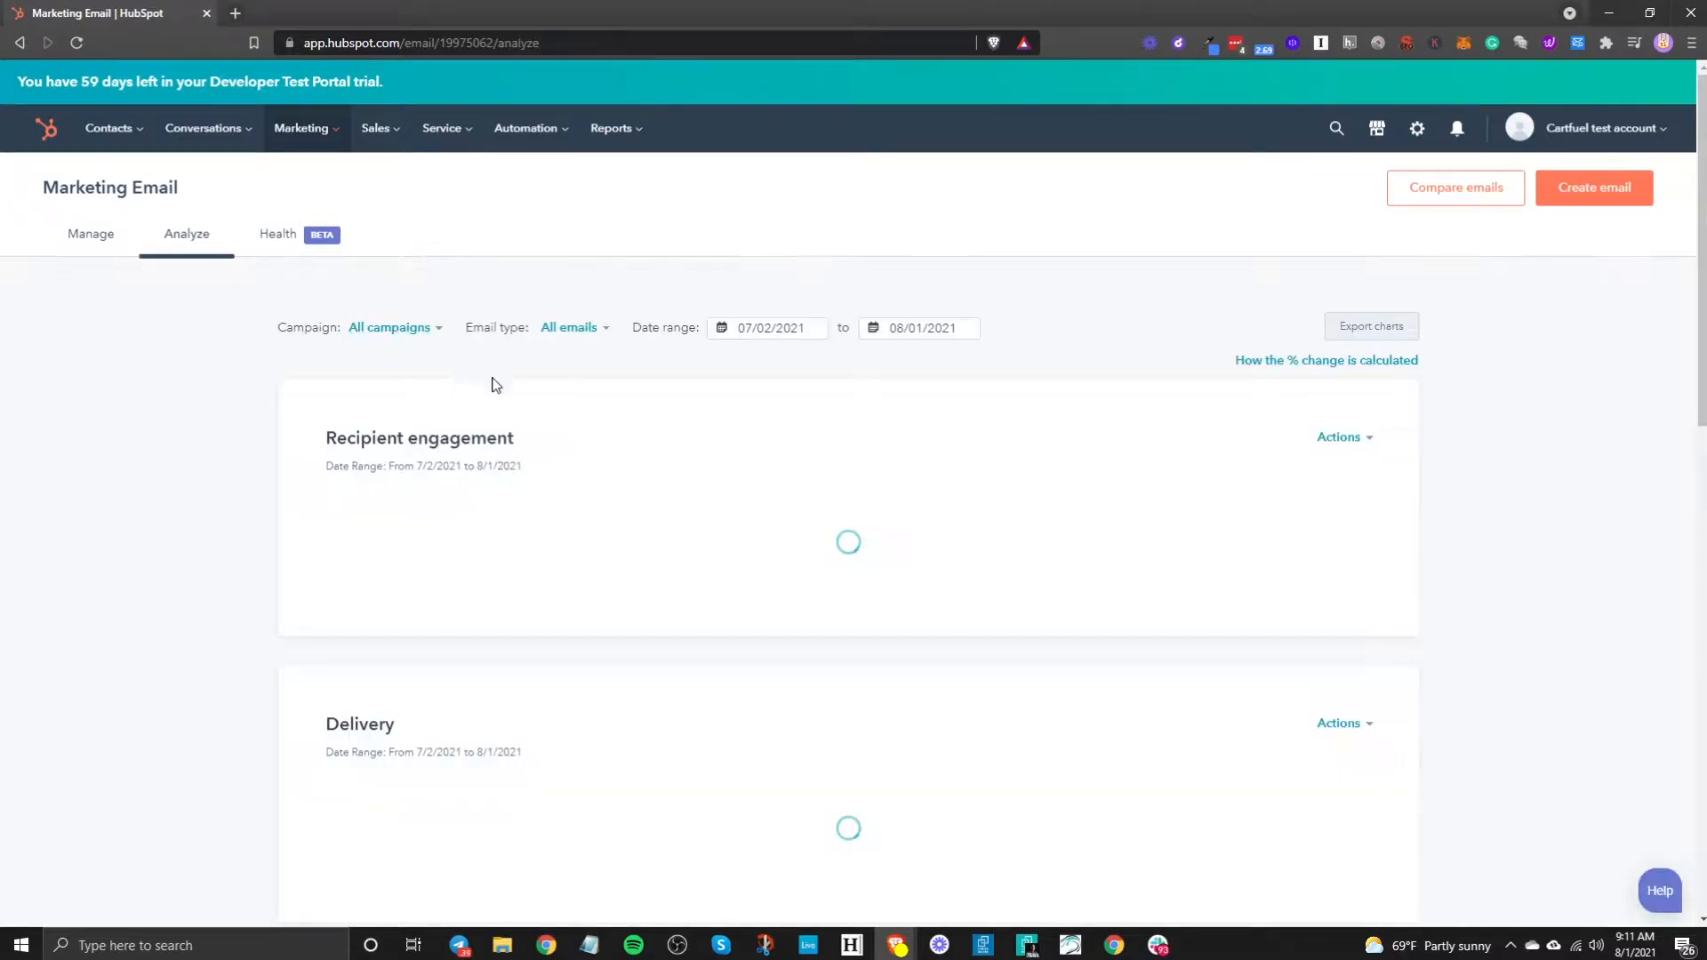
pyautogui.click(101, 240)
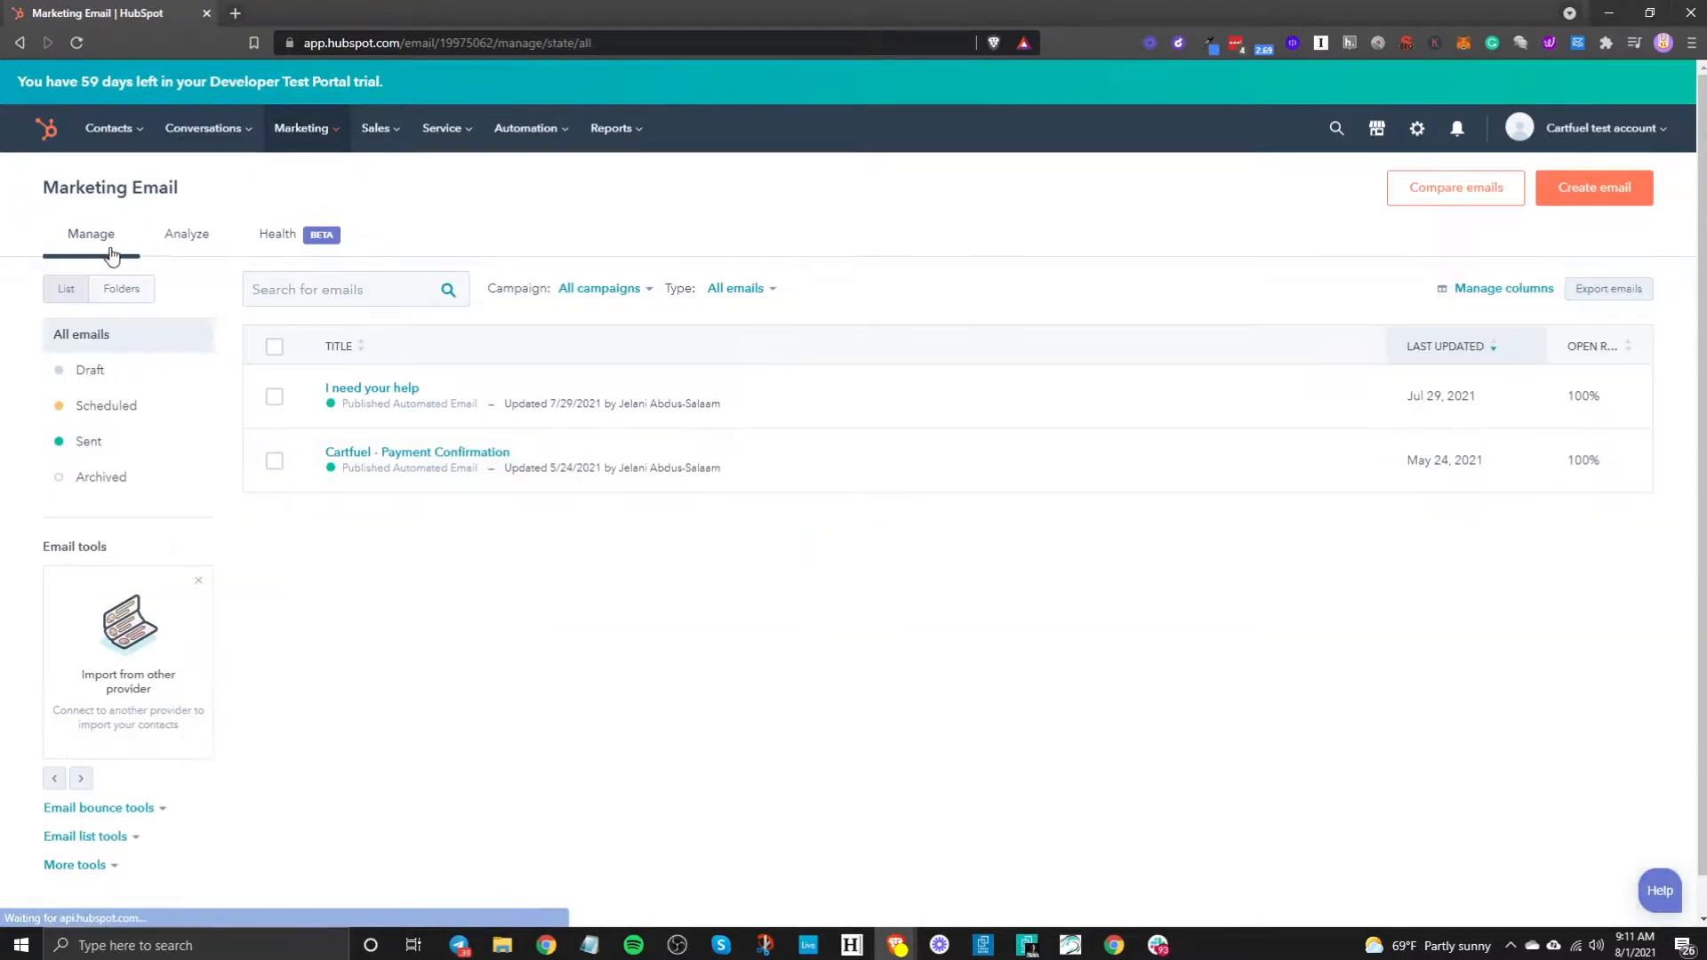
pyautogui.click(1595, 198)
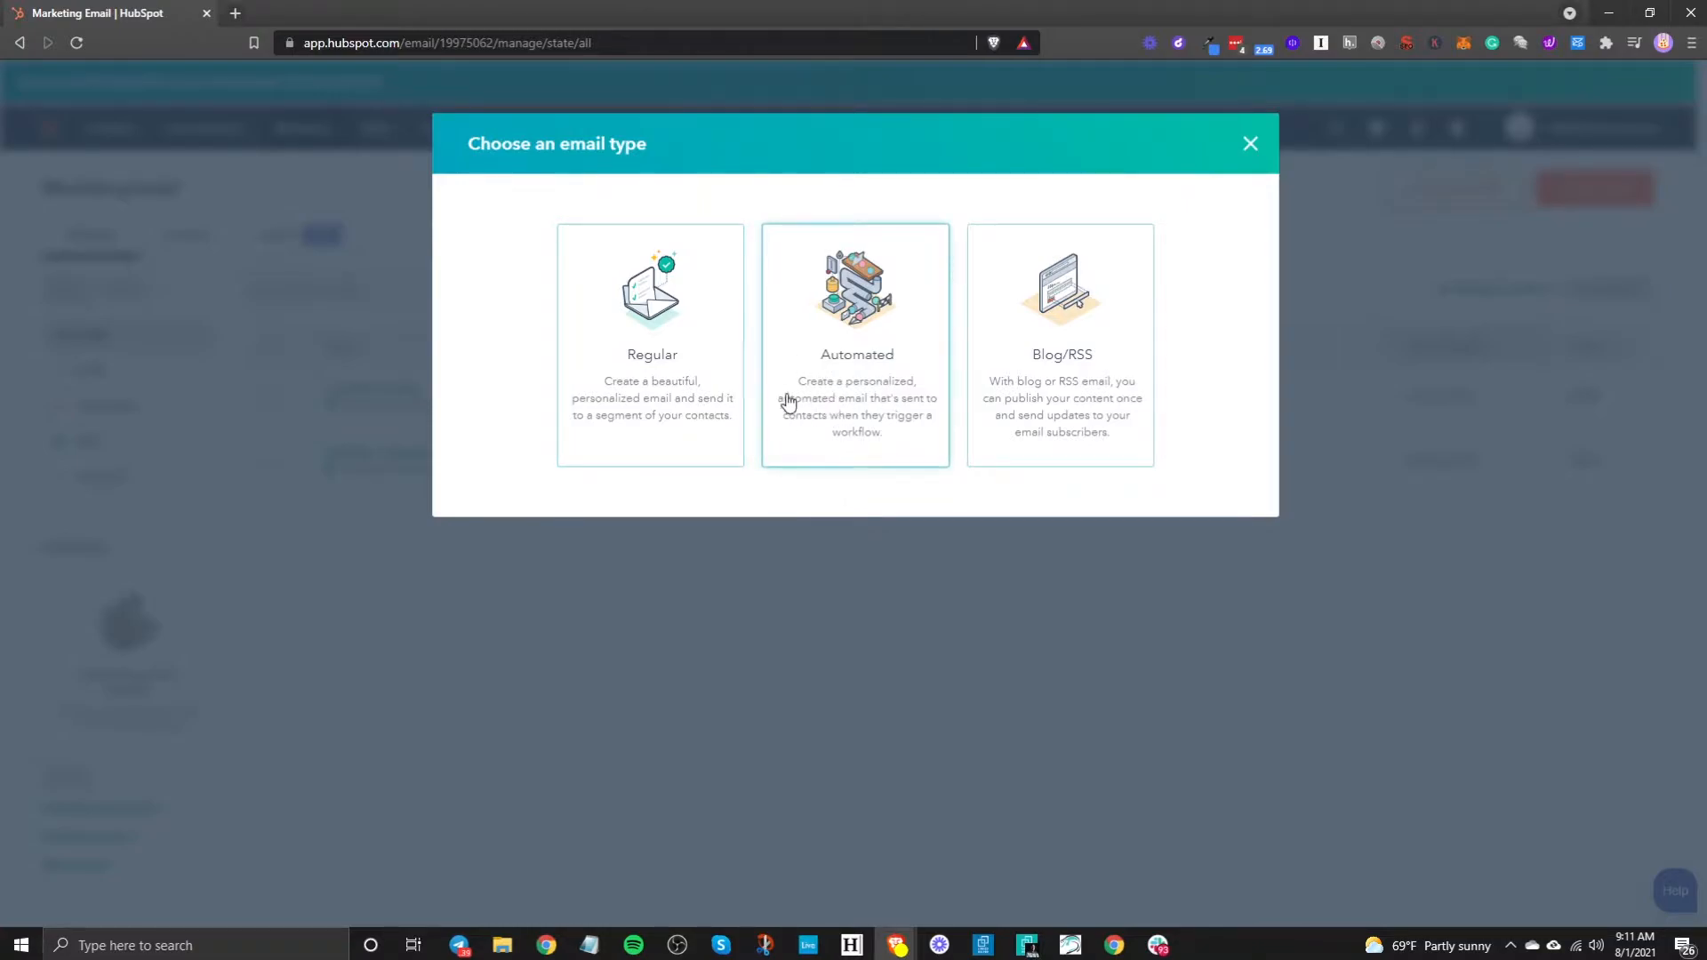
pyautogui.click(693, 406)
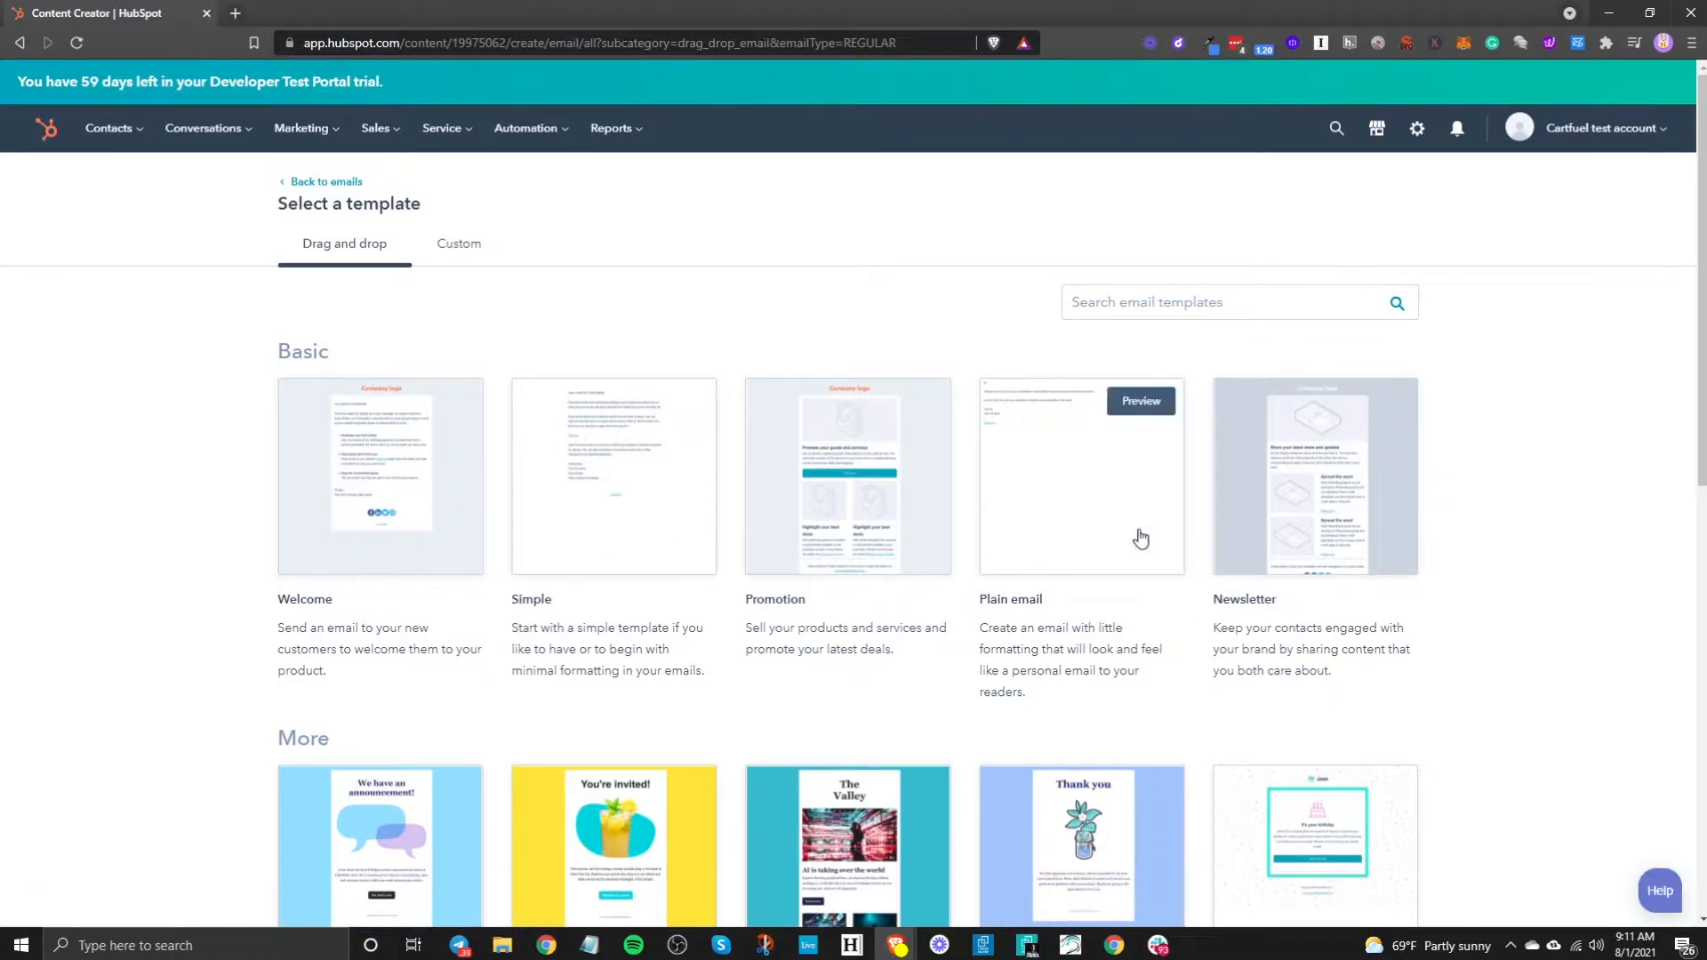
# - Browse the drag-and-drop and custom email templates and choose the basic Welcome template
pyautogui.scroll(-8, 700, 537)
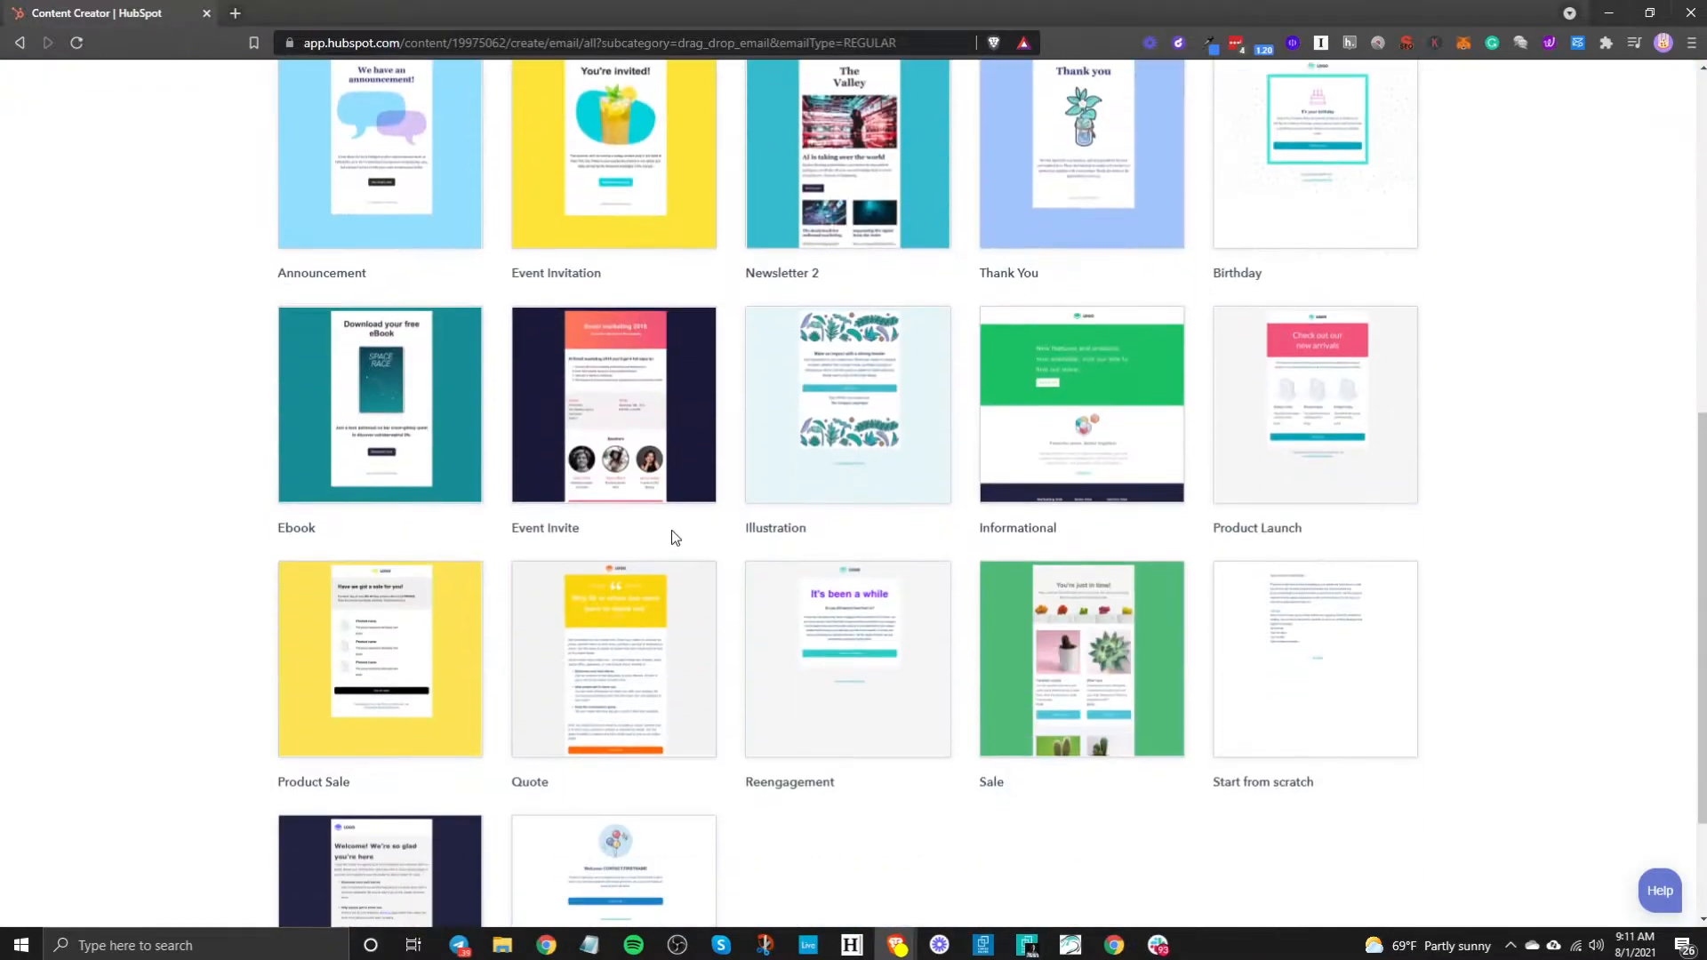
pyautogui.scroll(10, 685, 564)
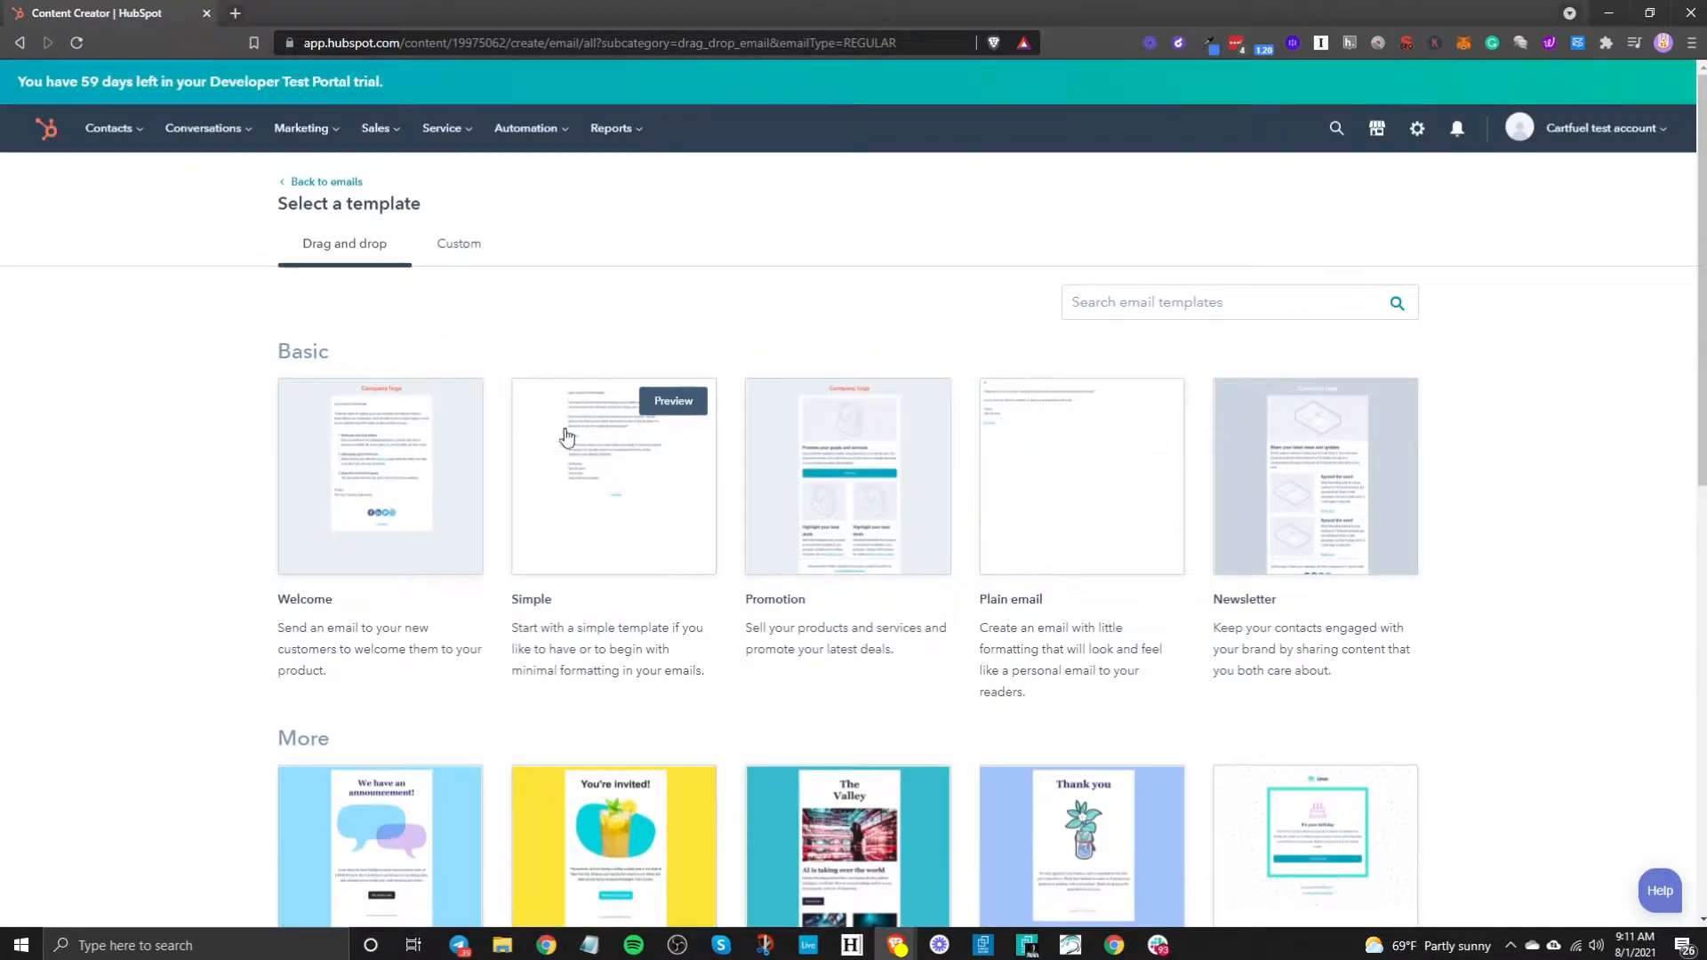
pyautogui.click(453, 249)
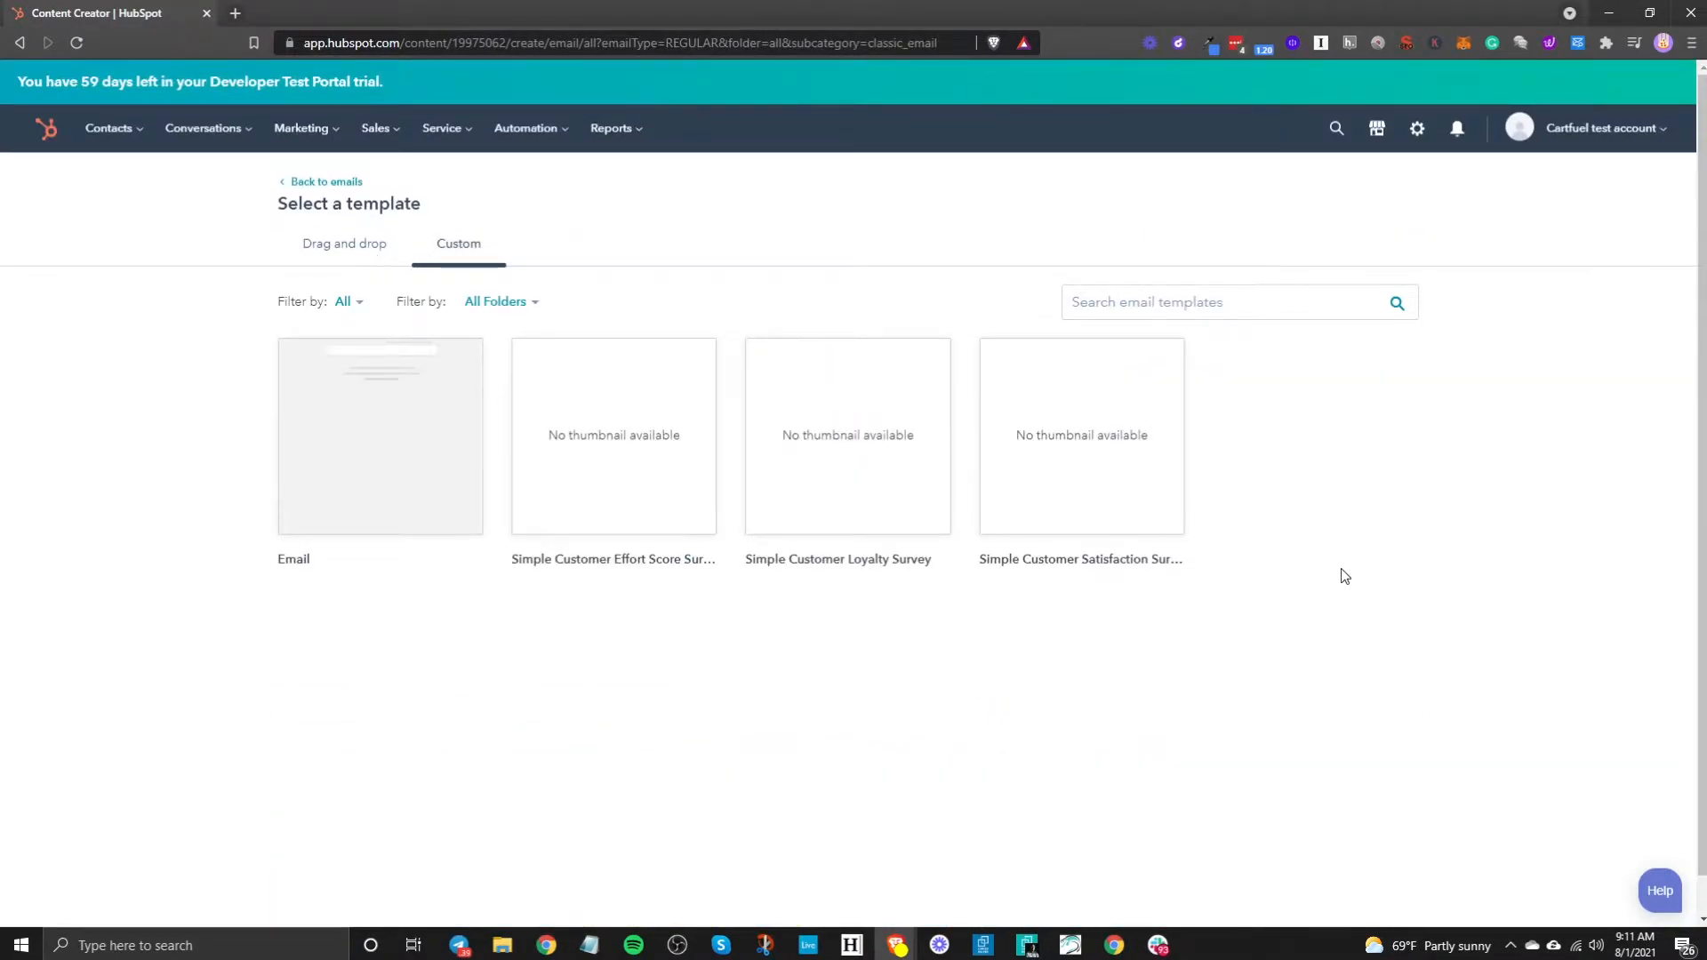
pyautogui.click(324, 244)
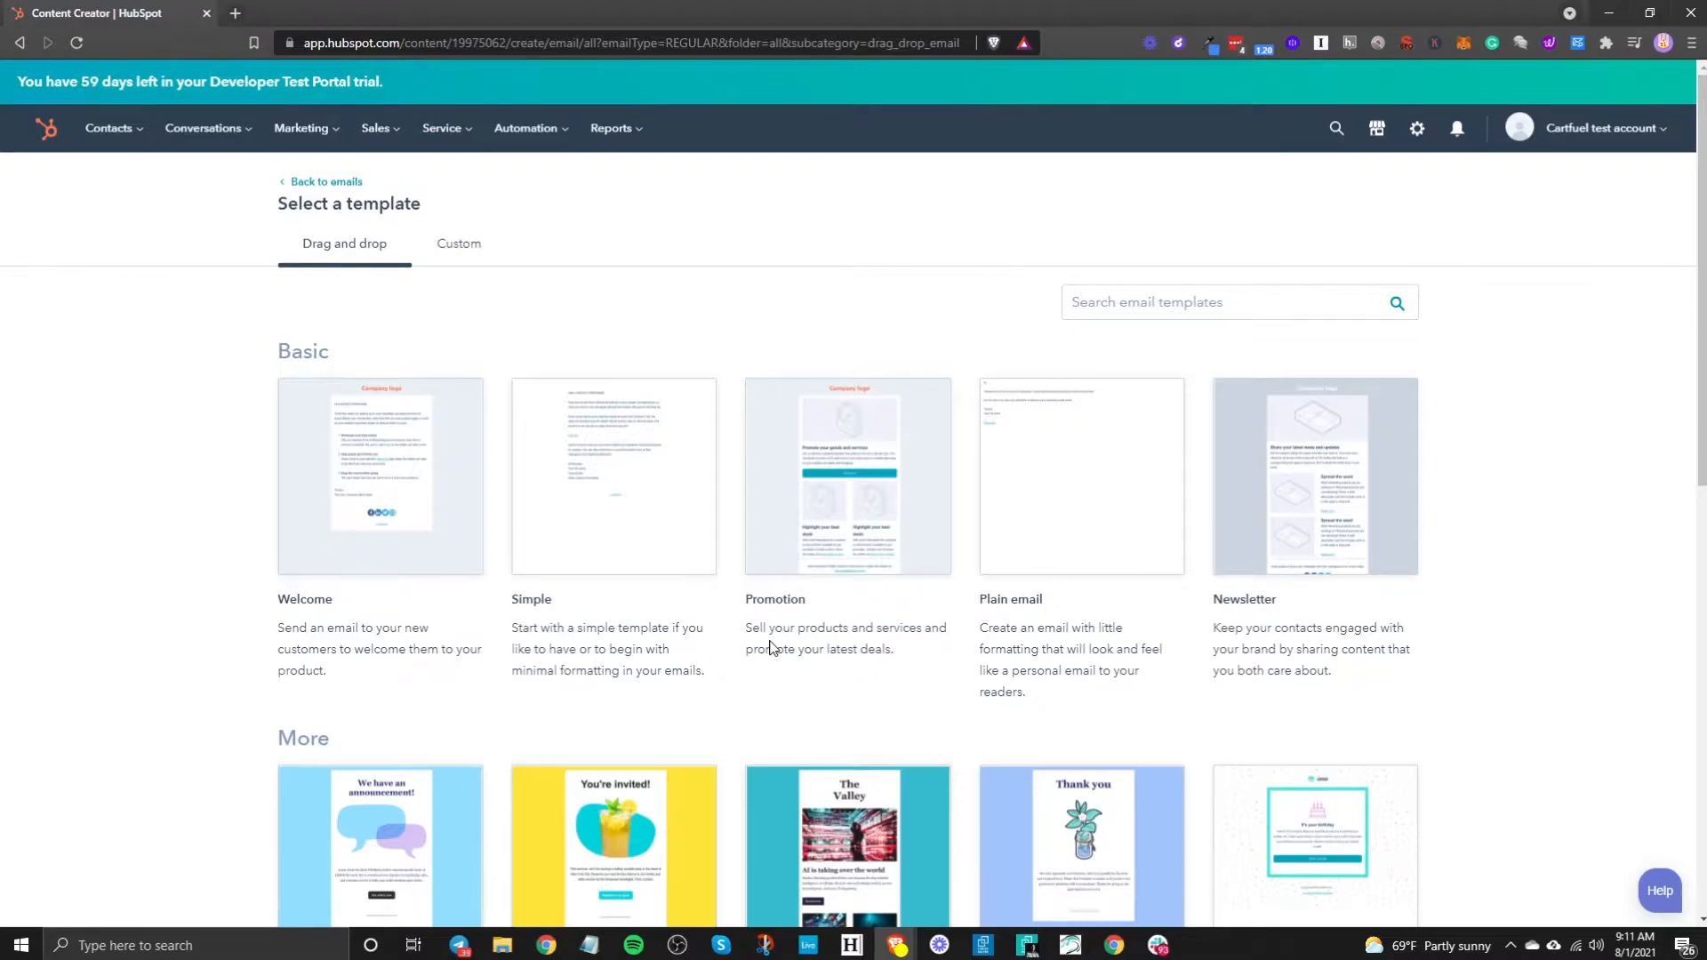
pyautogui.scroll(-10, 770, 647)
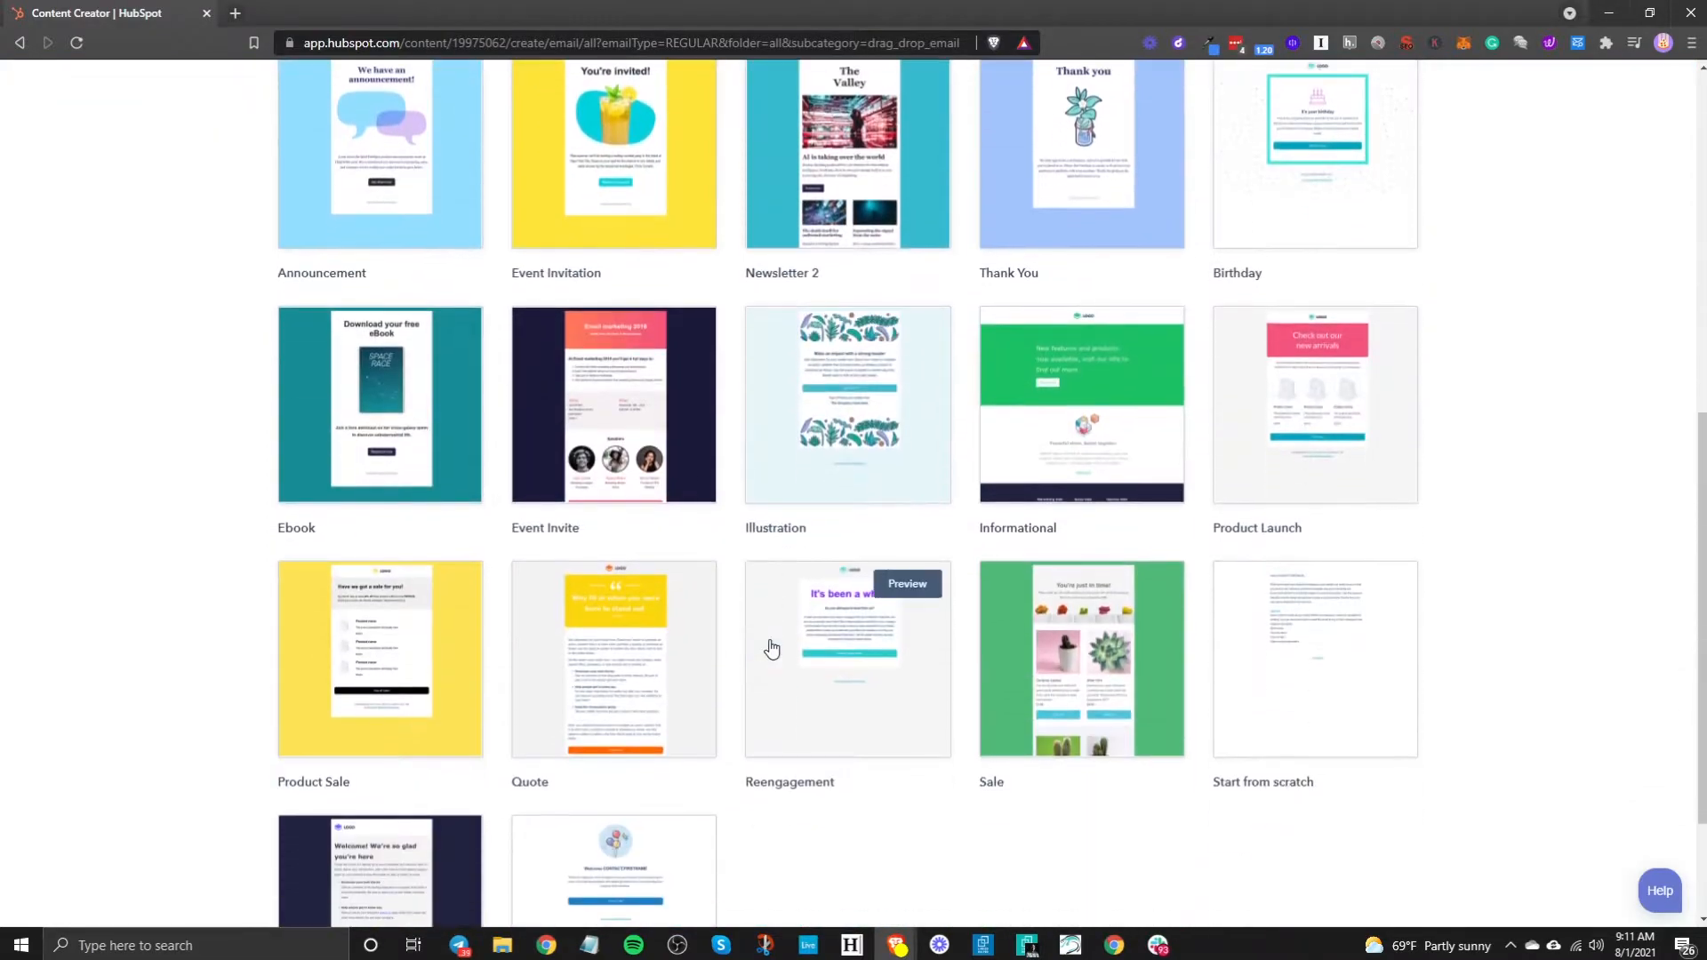
pyautogui.scroll(10, 762, 641)
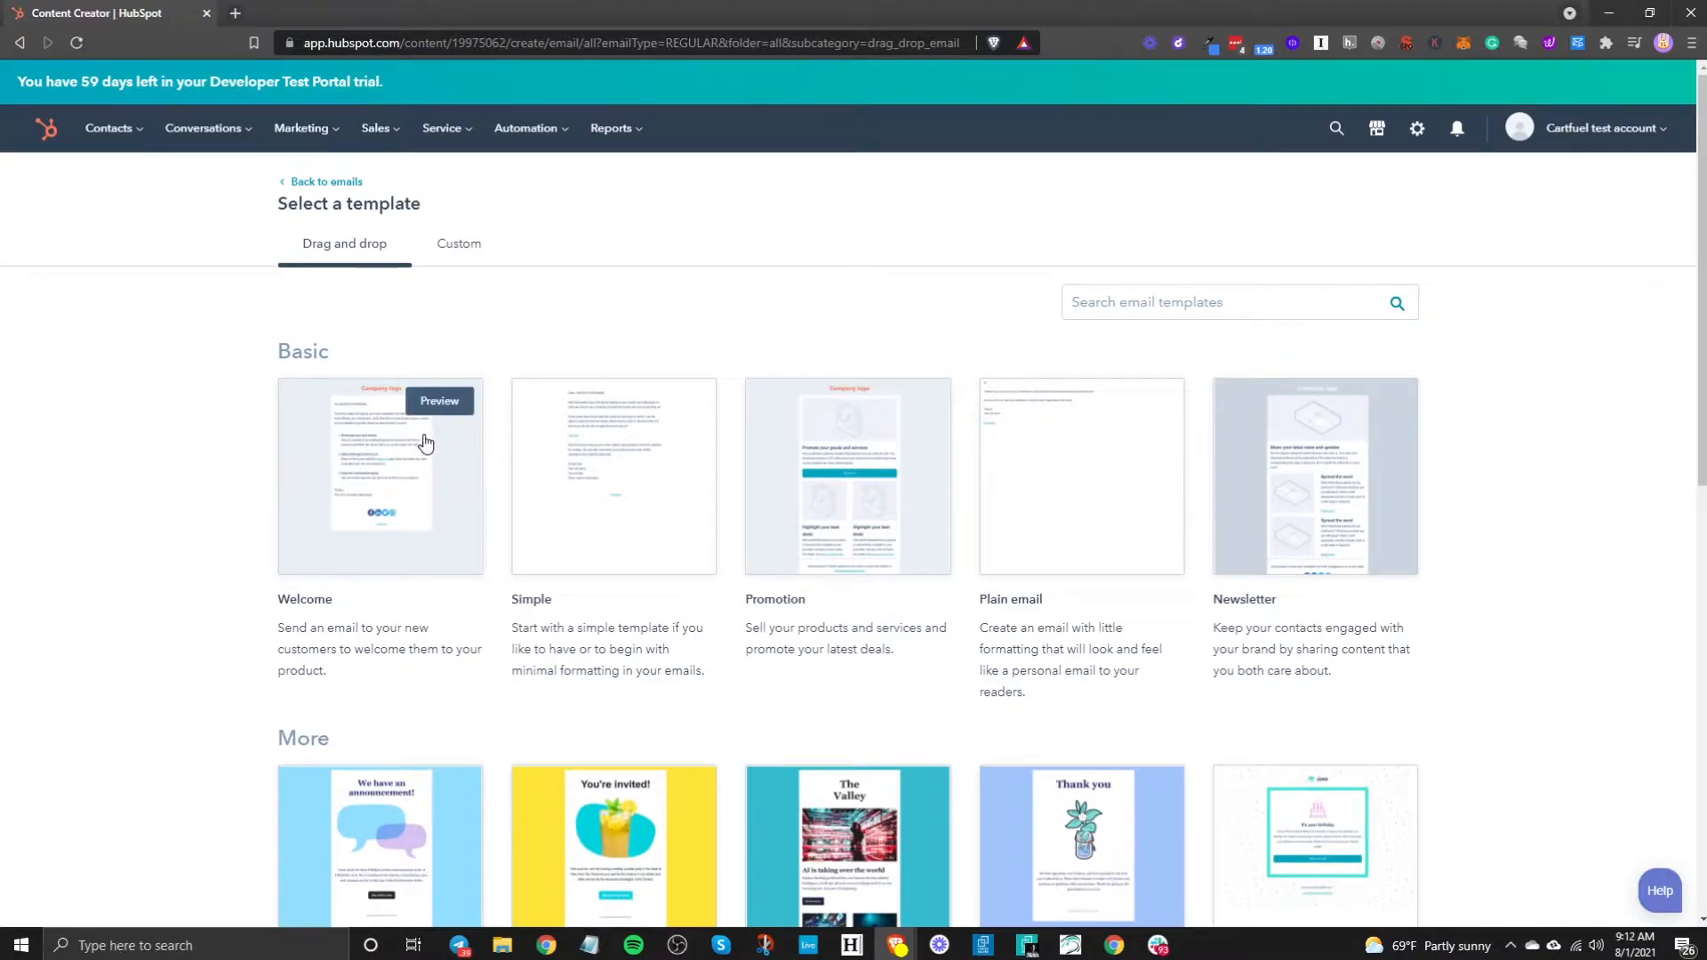
pyautogui.click(426, 443)
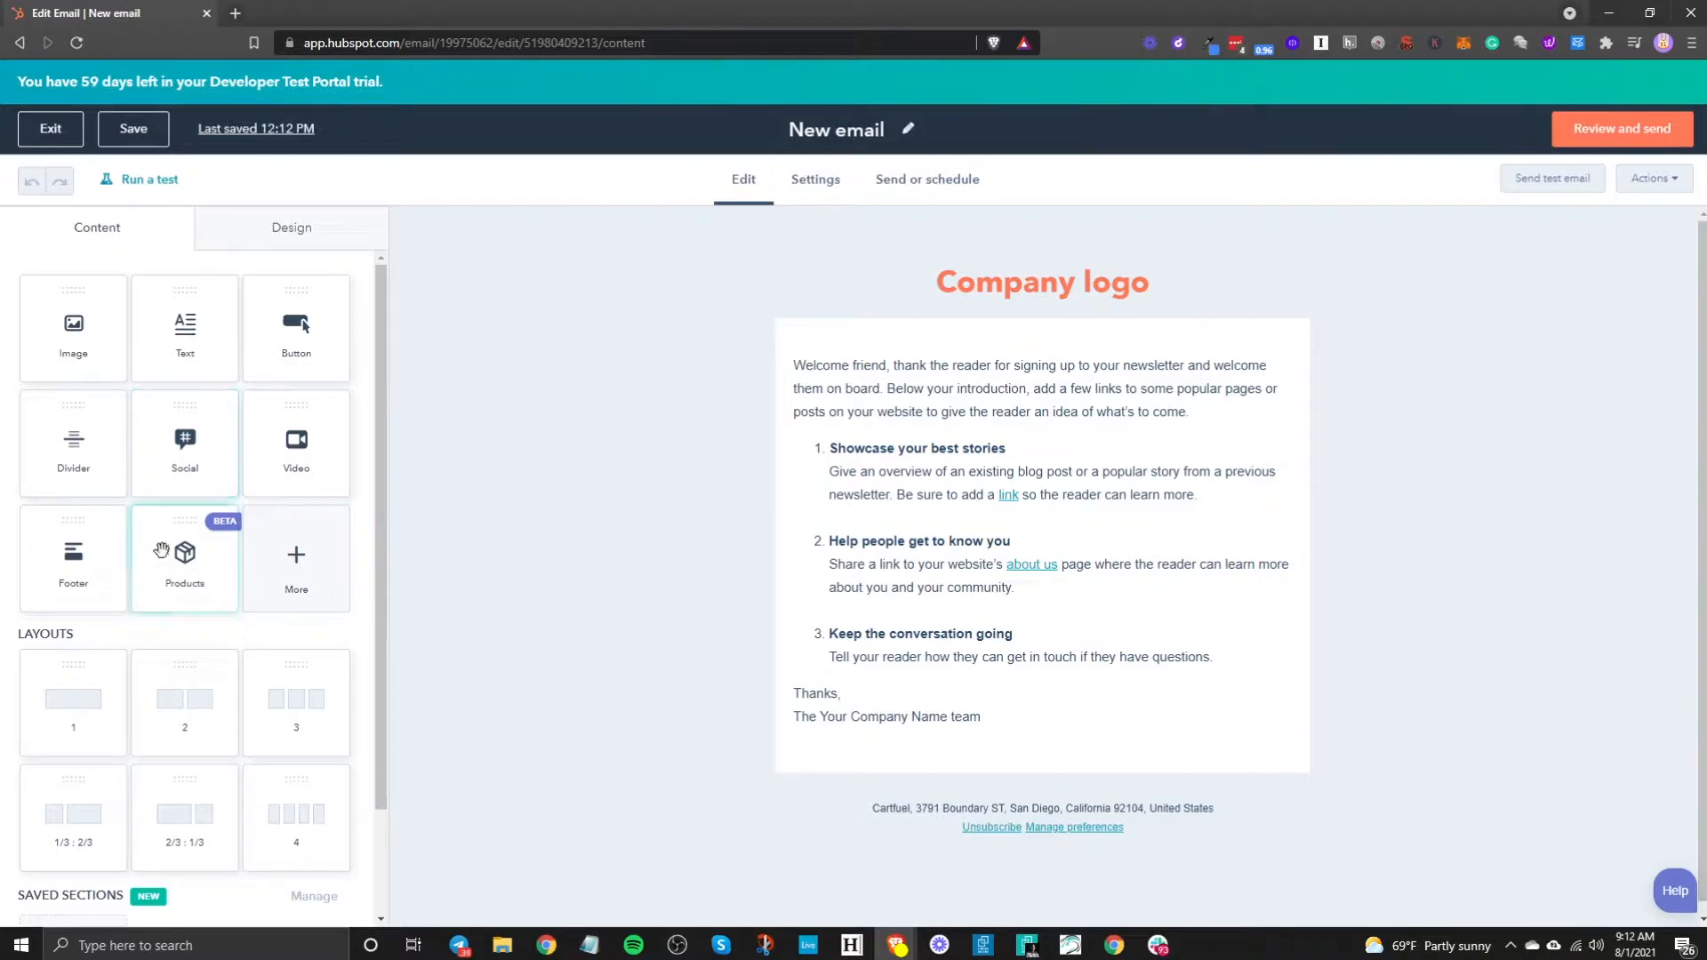
# - Try adding a Products block below the email's body text and undo the addition
pyautogui.moveTo(166, 558); pyautogui.dragTo(964, 717)
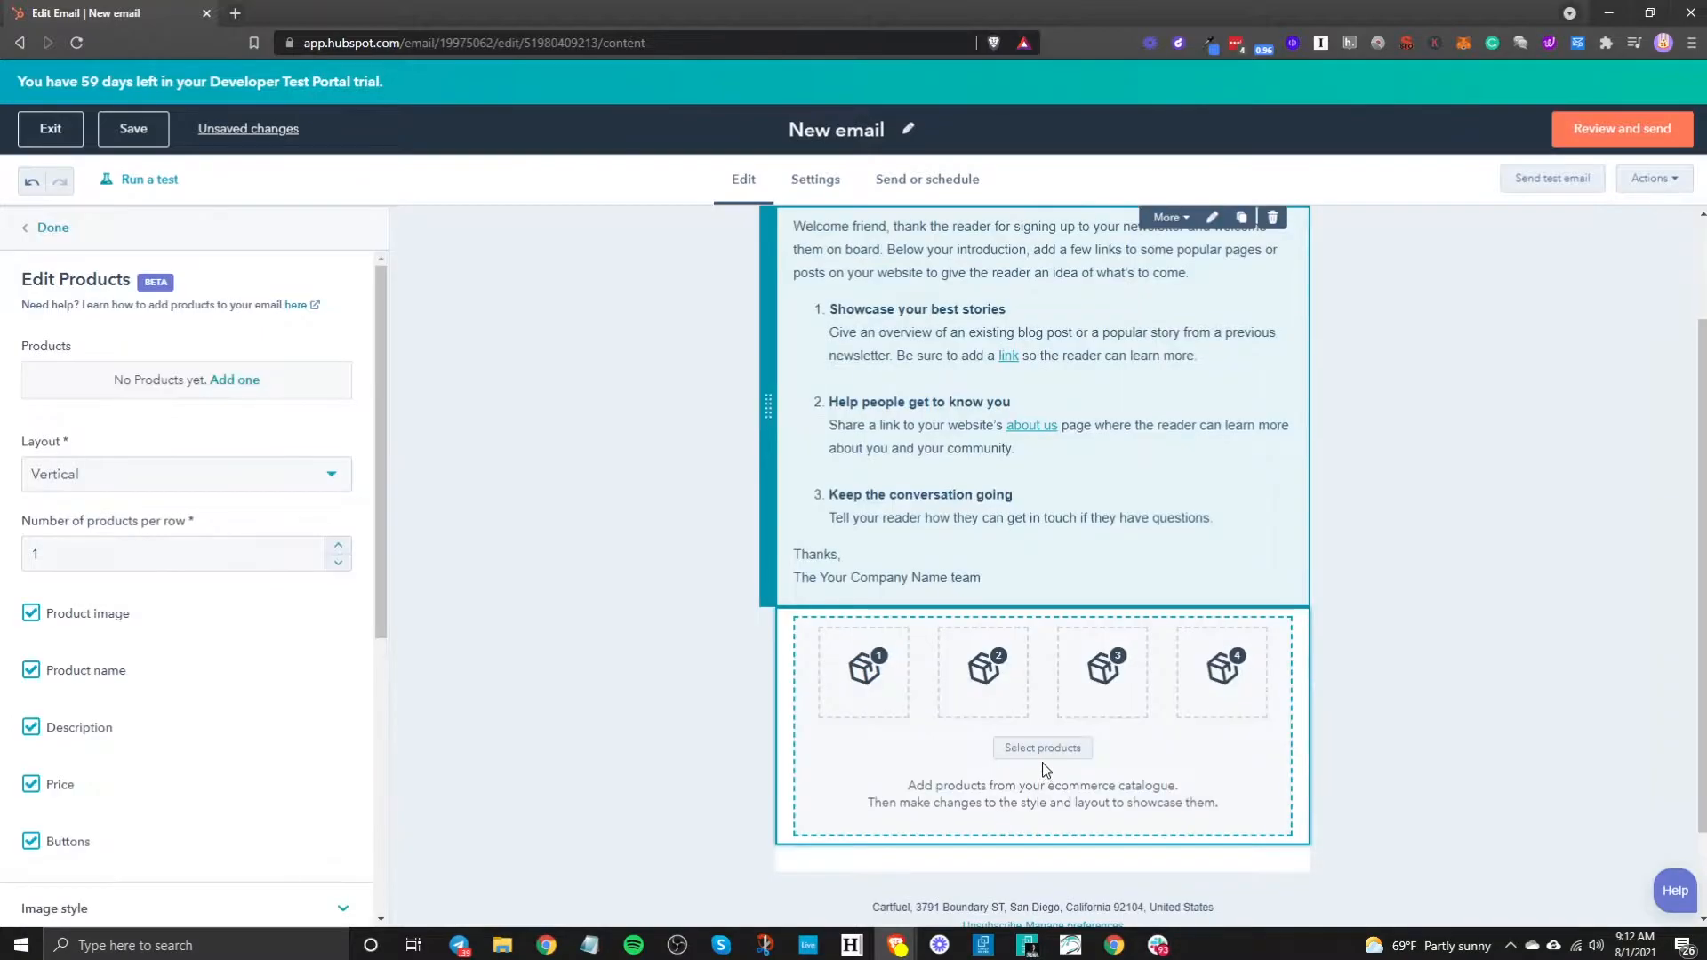
pyautogui.hotkey('ctrl', 'z')
# - Try out a two-column layout section between the body text and the footer, and delete the section
pyautogui.scroll(-2, 145, 697)
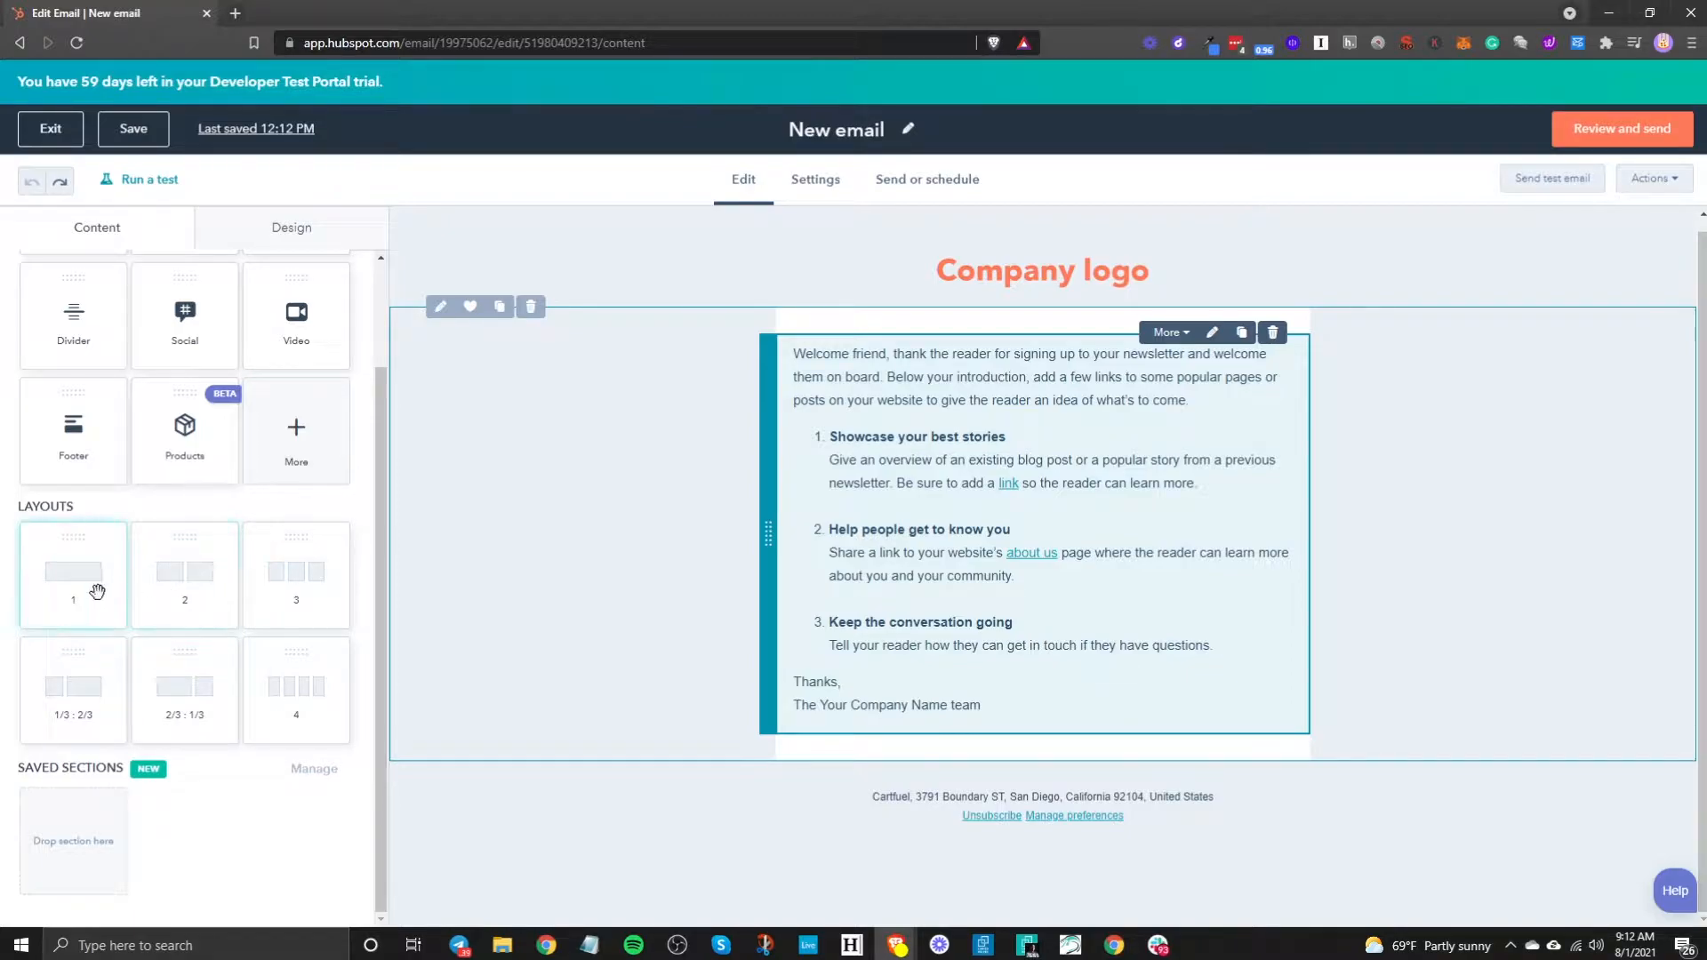
pyautogui.moveTo(171, 583); pyautogui.dragTo(1038, 746)
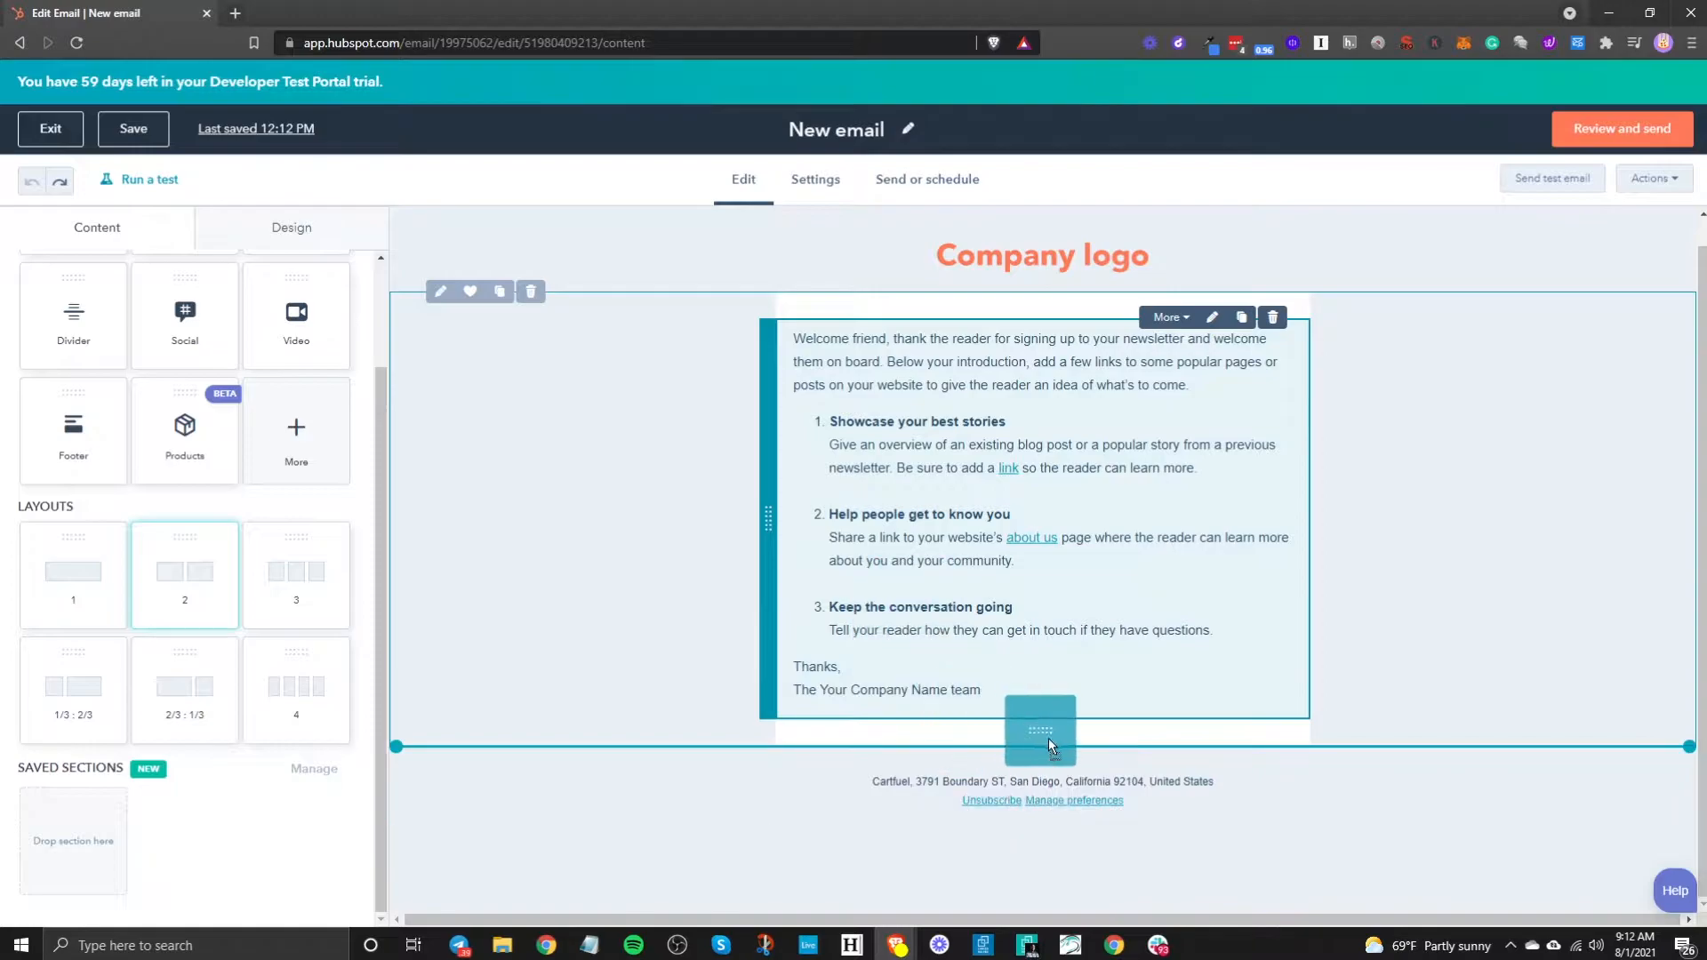
pyautogui.moveTo(992, 645); pyautogui.dragTo(1011, 693)
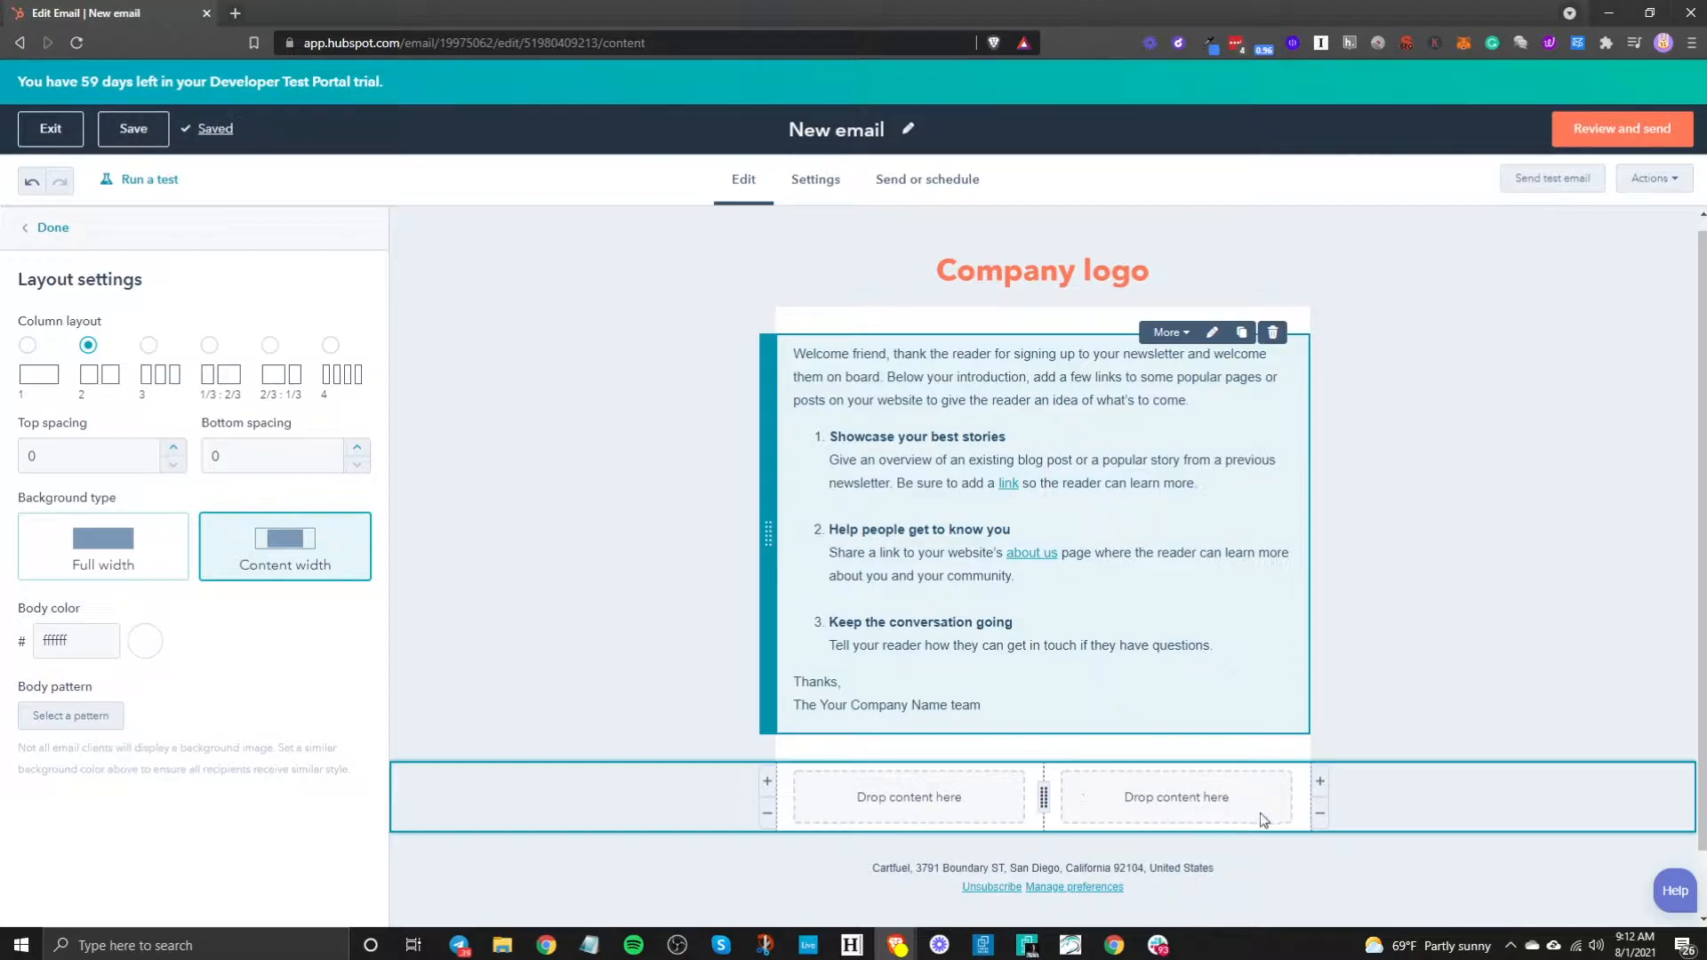
pyautogui.click(1320, 813)
pyautogui.click(1283, 810)
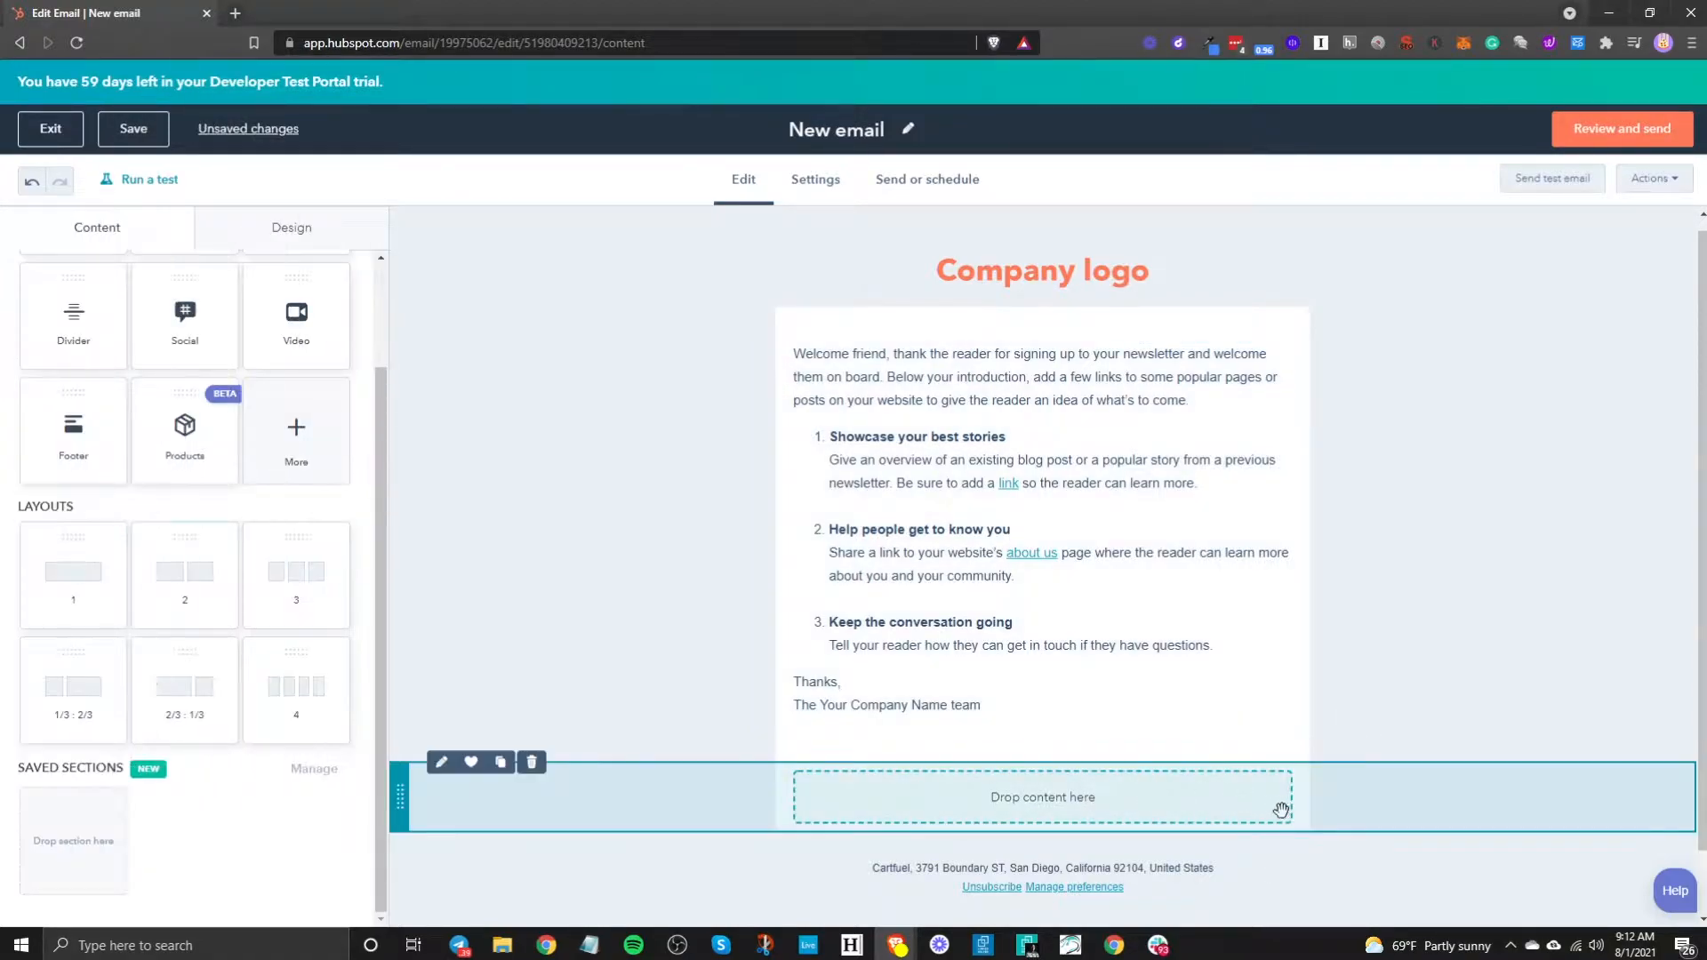
pyautogui.click(532, 762)
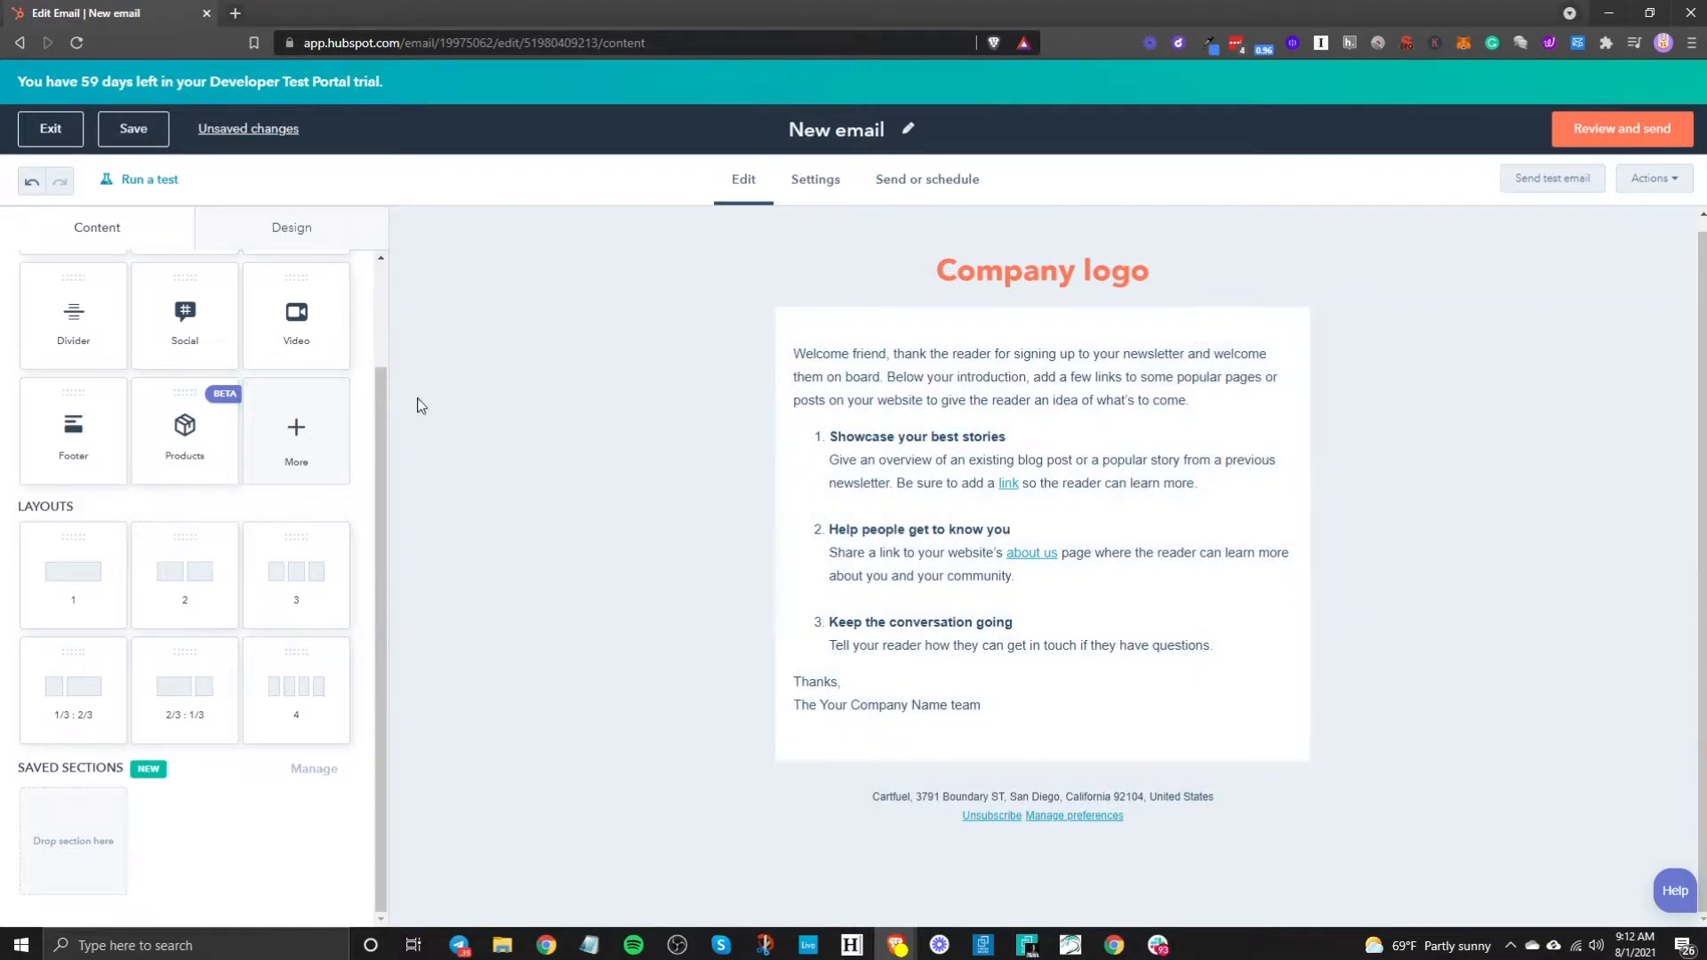
# - Look at the image picker and its Canva design options for replacing the company logo
pyautogui.click(891, 397)
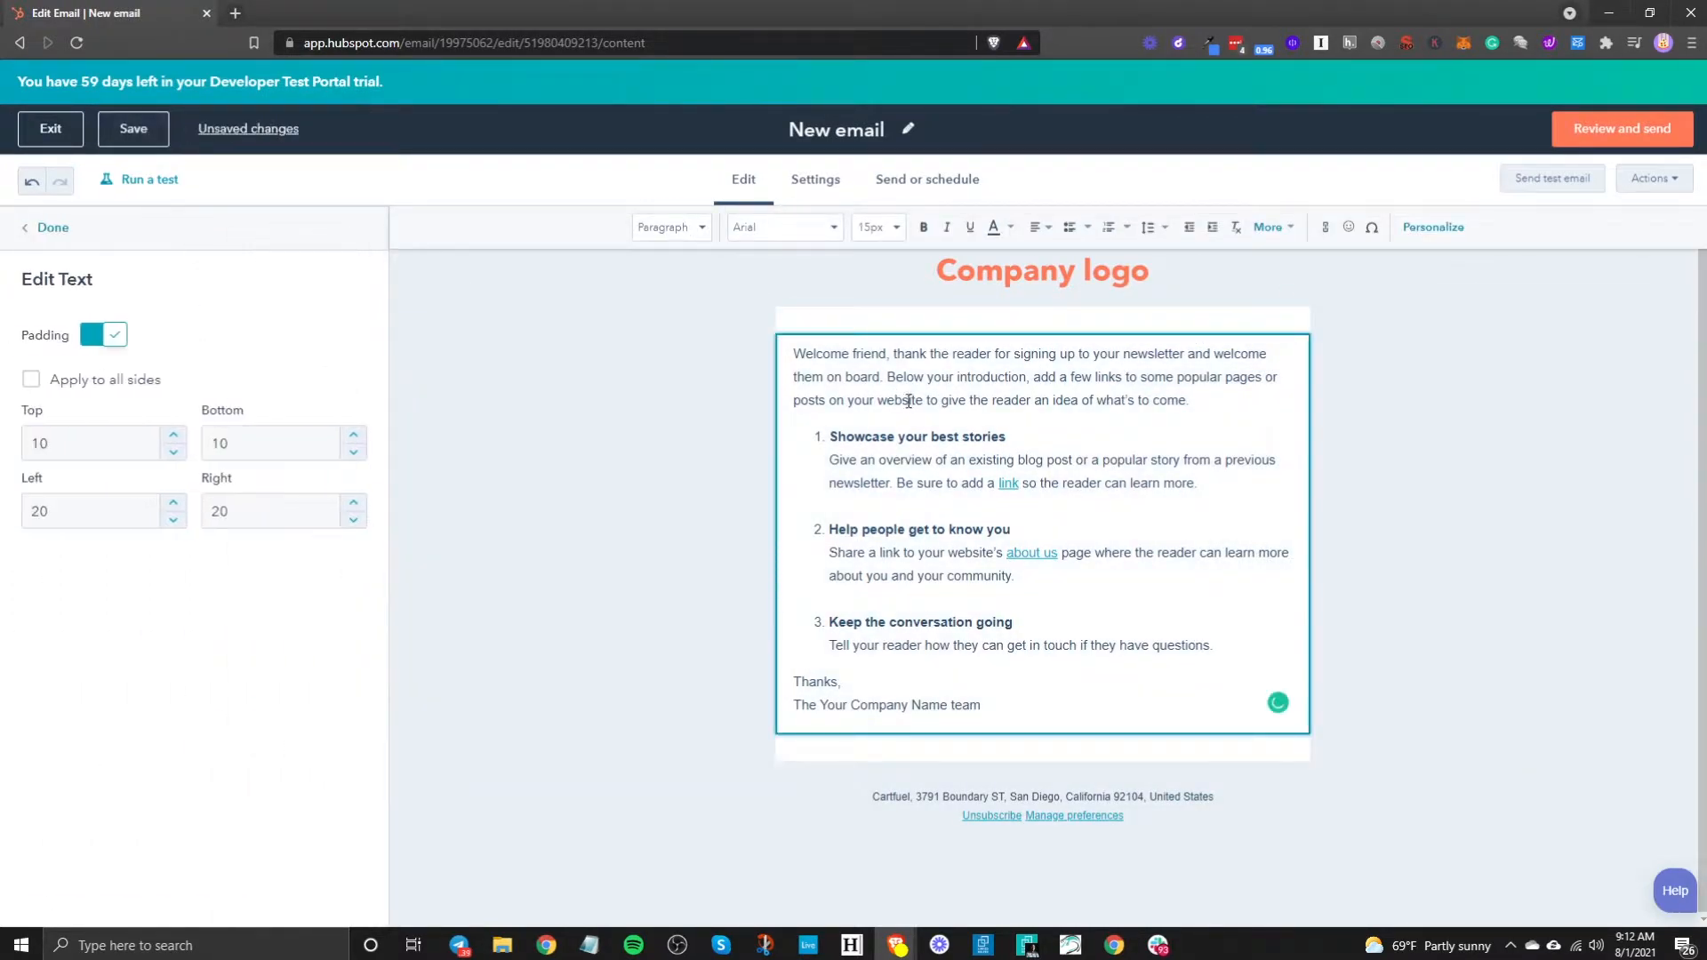
pyautogui.click(1026, 271)
pyautogui.click(985, 272)
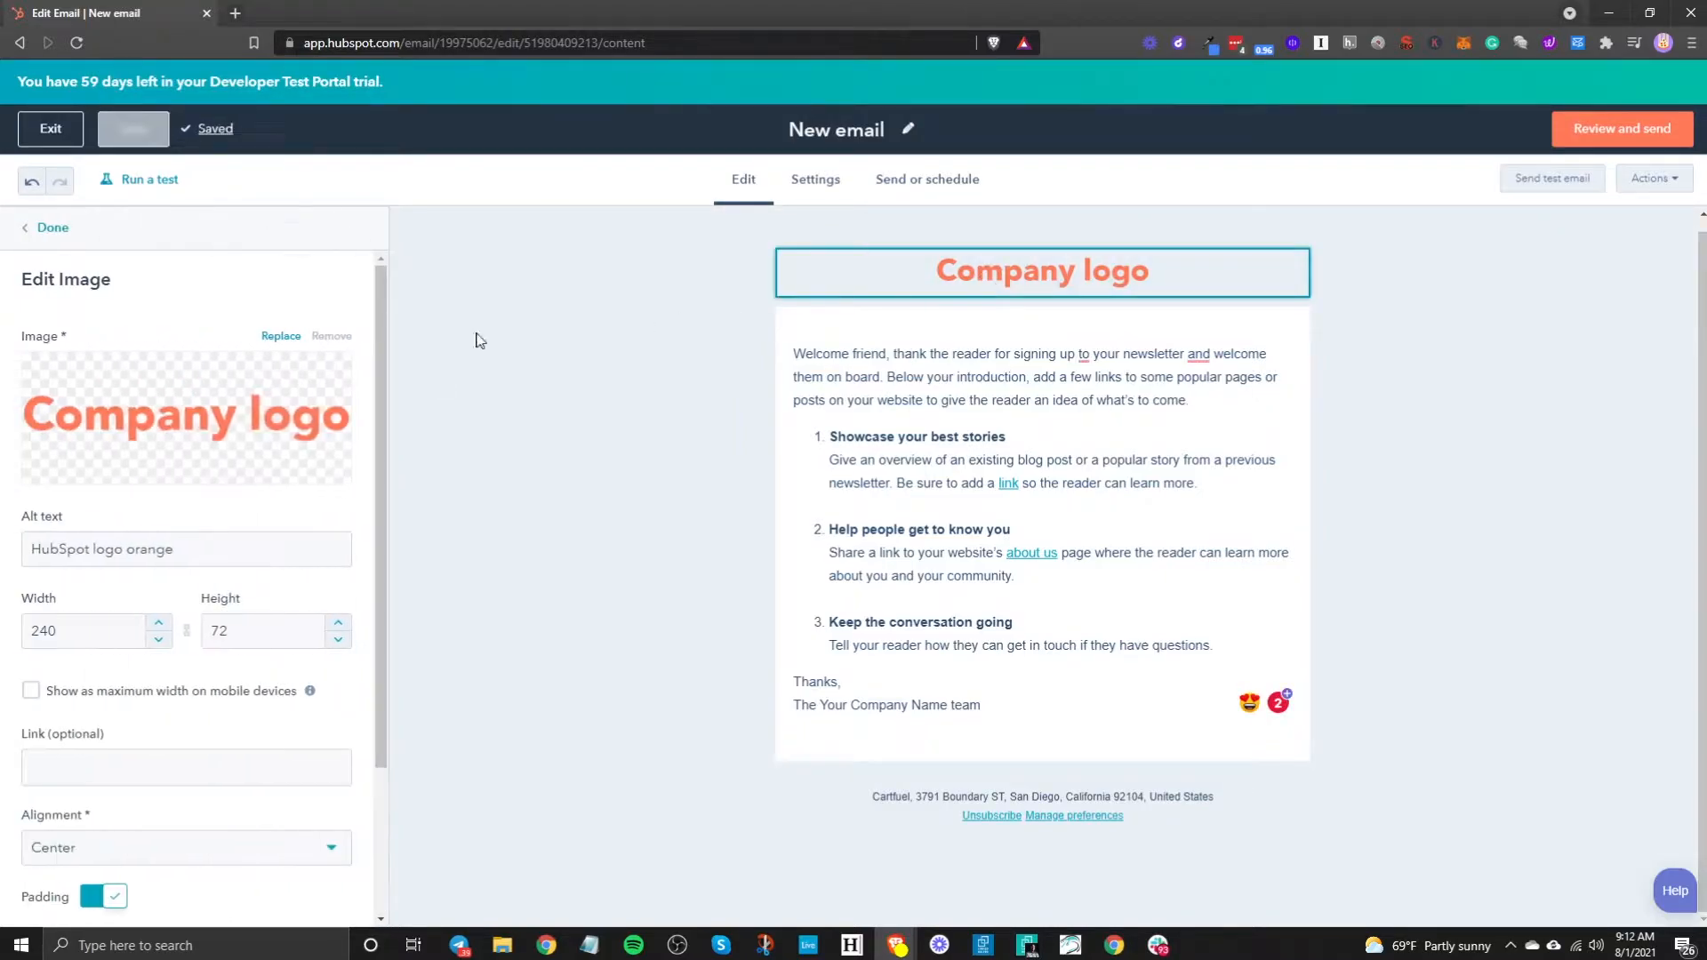
pyautogui.click(196, 423)
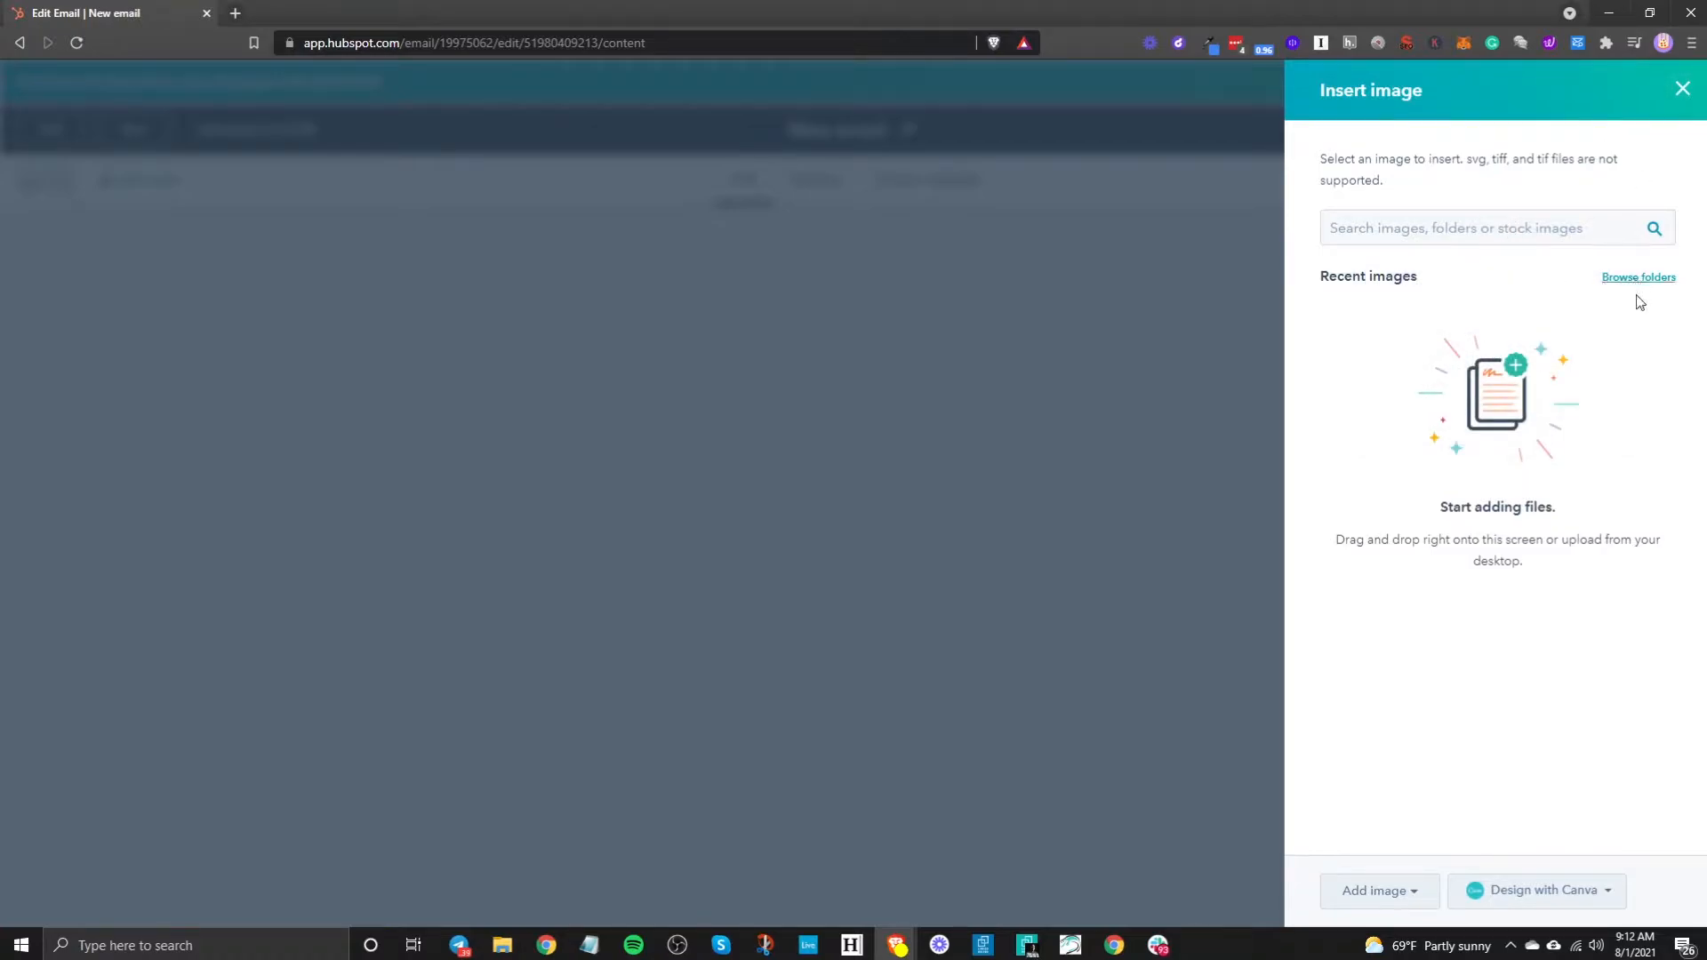
pyautogui.click(1600, 898)
pyautogui.click(1598, 896)
pyautogui.click(1680, 89)
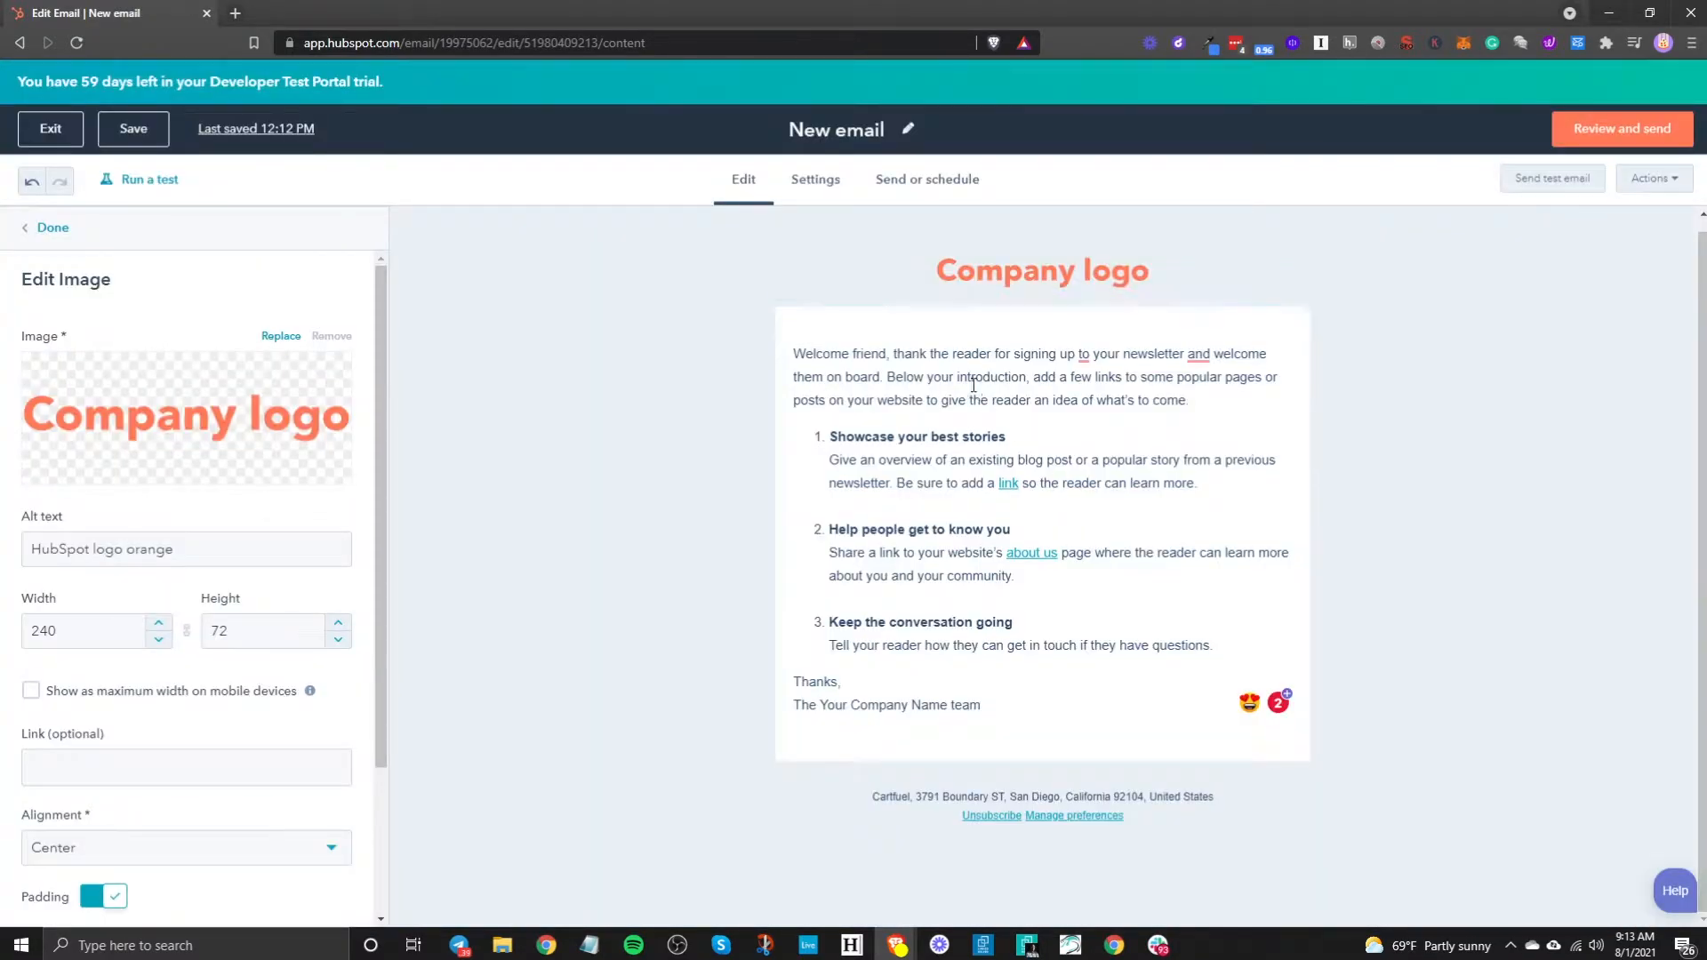
# - Try overwriting the introductory paragraph of the email with new text and undo the replacement
pyautogui.click(694, 467)
pyautogui.click(1054, 505)
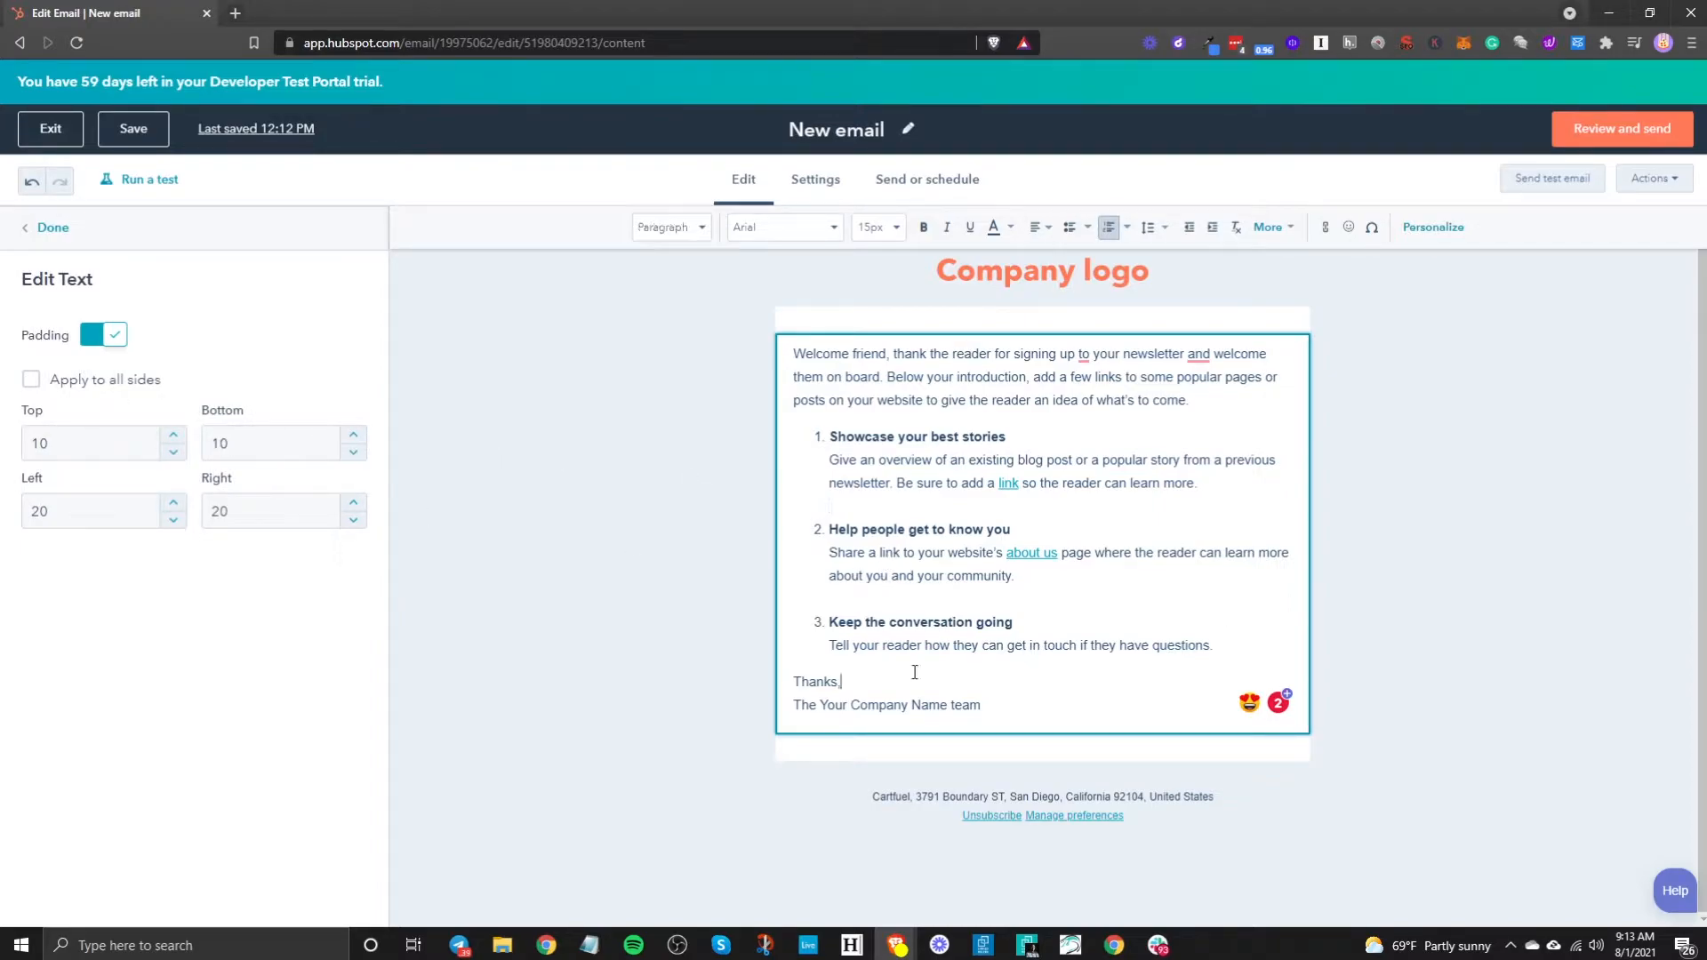
pyautogui.click(933, 436)
pyautogui.click(1028, 400)
pyautogui.moveTo(1217, 406); pyautogui.dragTo(809, 353)
pyautogui.write('r')
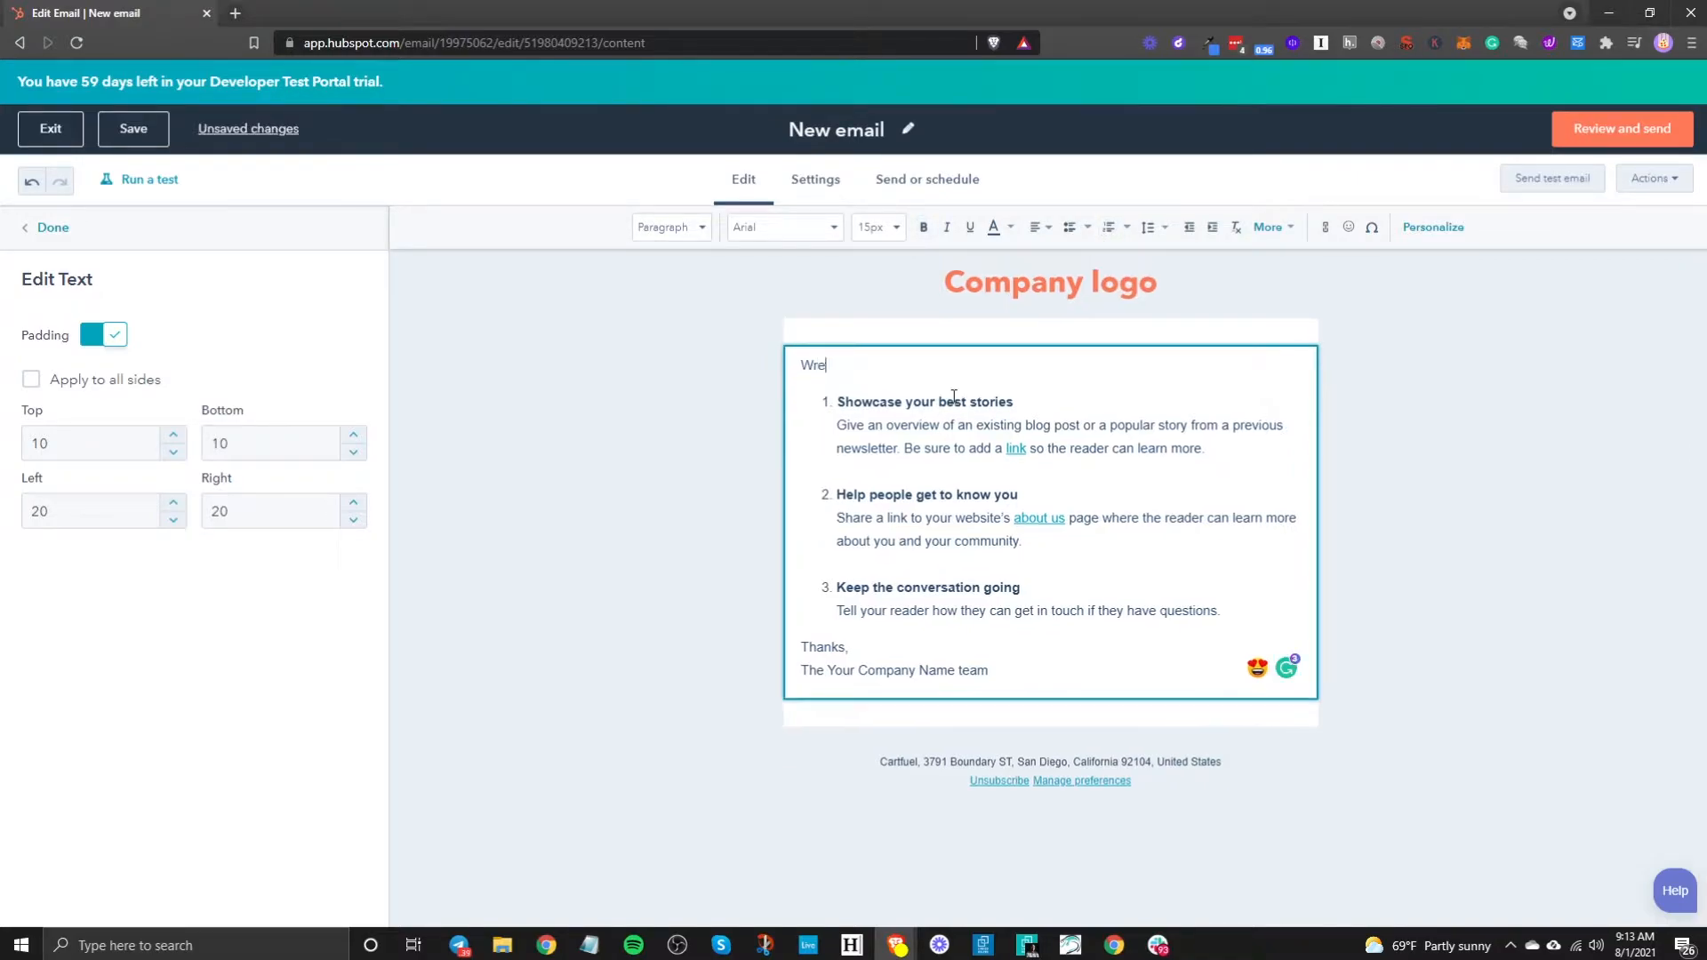
pyautogui.write('e')
pyautogui.hotkey('ctrl', 'z')
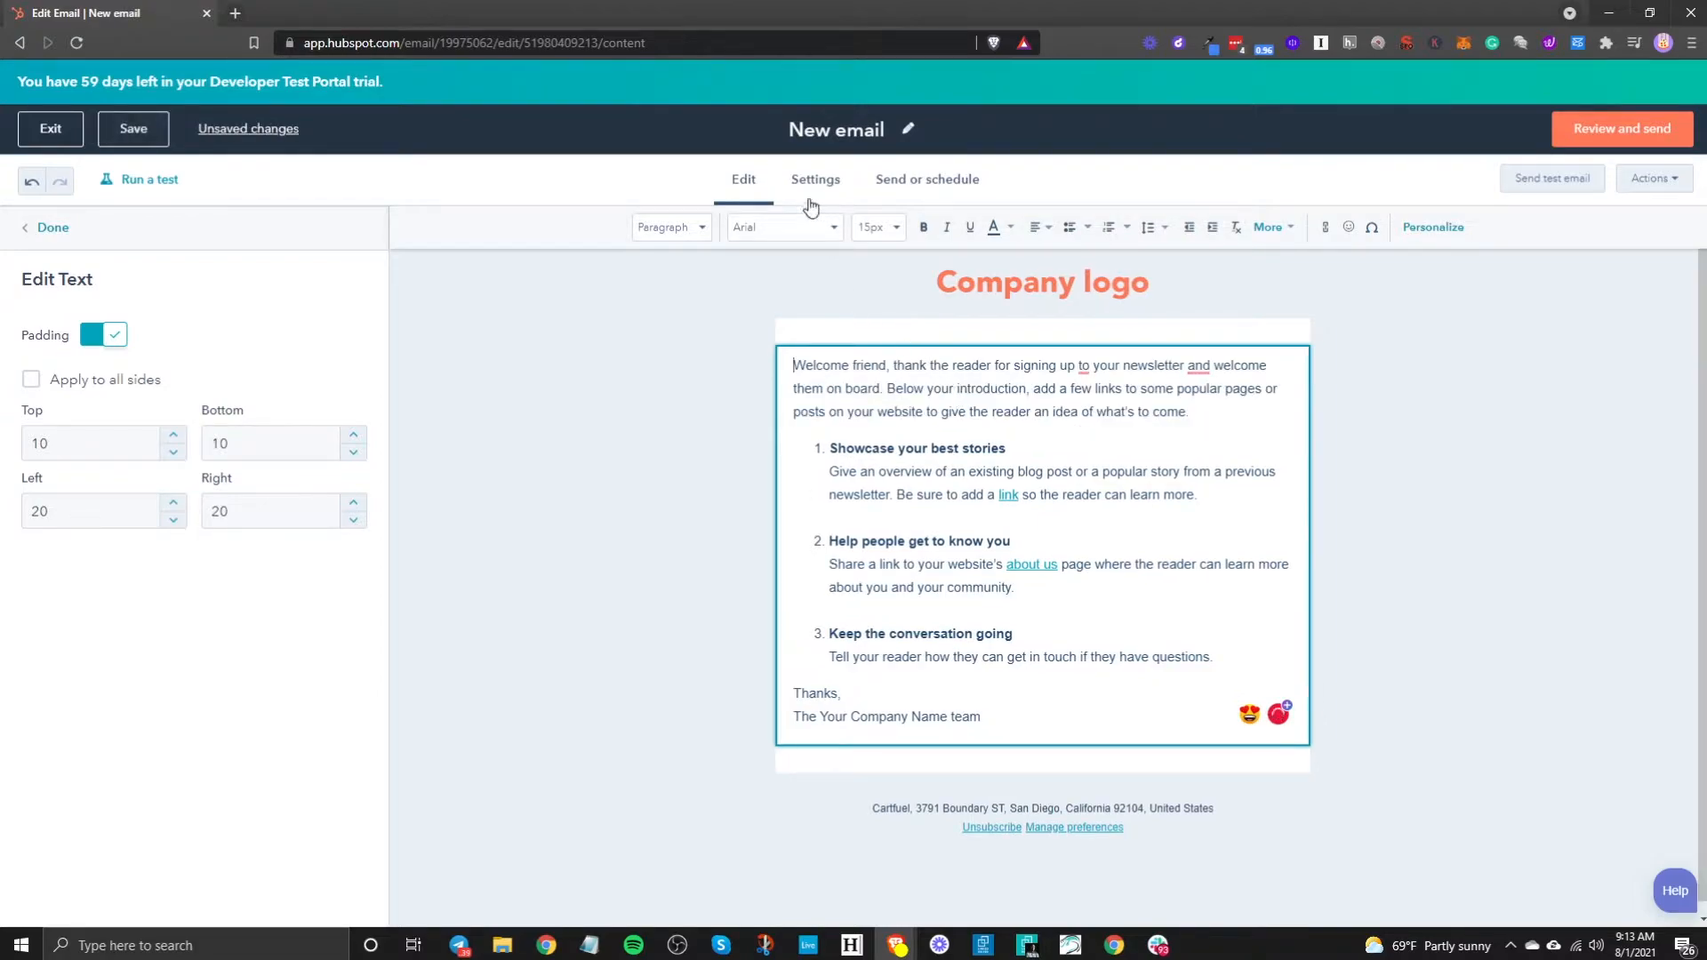
# - Make "Below your introduction" bold and underline "few links to some popular pages" in the introductory paragraph
pyautogui.doubleClick(905, 388)
pyautogui.click(887, 389)
pyautogui.moveTo(886, 388); pyautogui.dragTo(1025, 392)
pyautogui.click(923, 228)
pyautogui.click(953, 430)
pyautogui.moveTo(1085, 389); pyautogui.dragTo(1277, 391)
pyautogui.click(971, 228)
pyautogui.click(1184, 444)
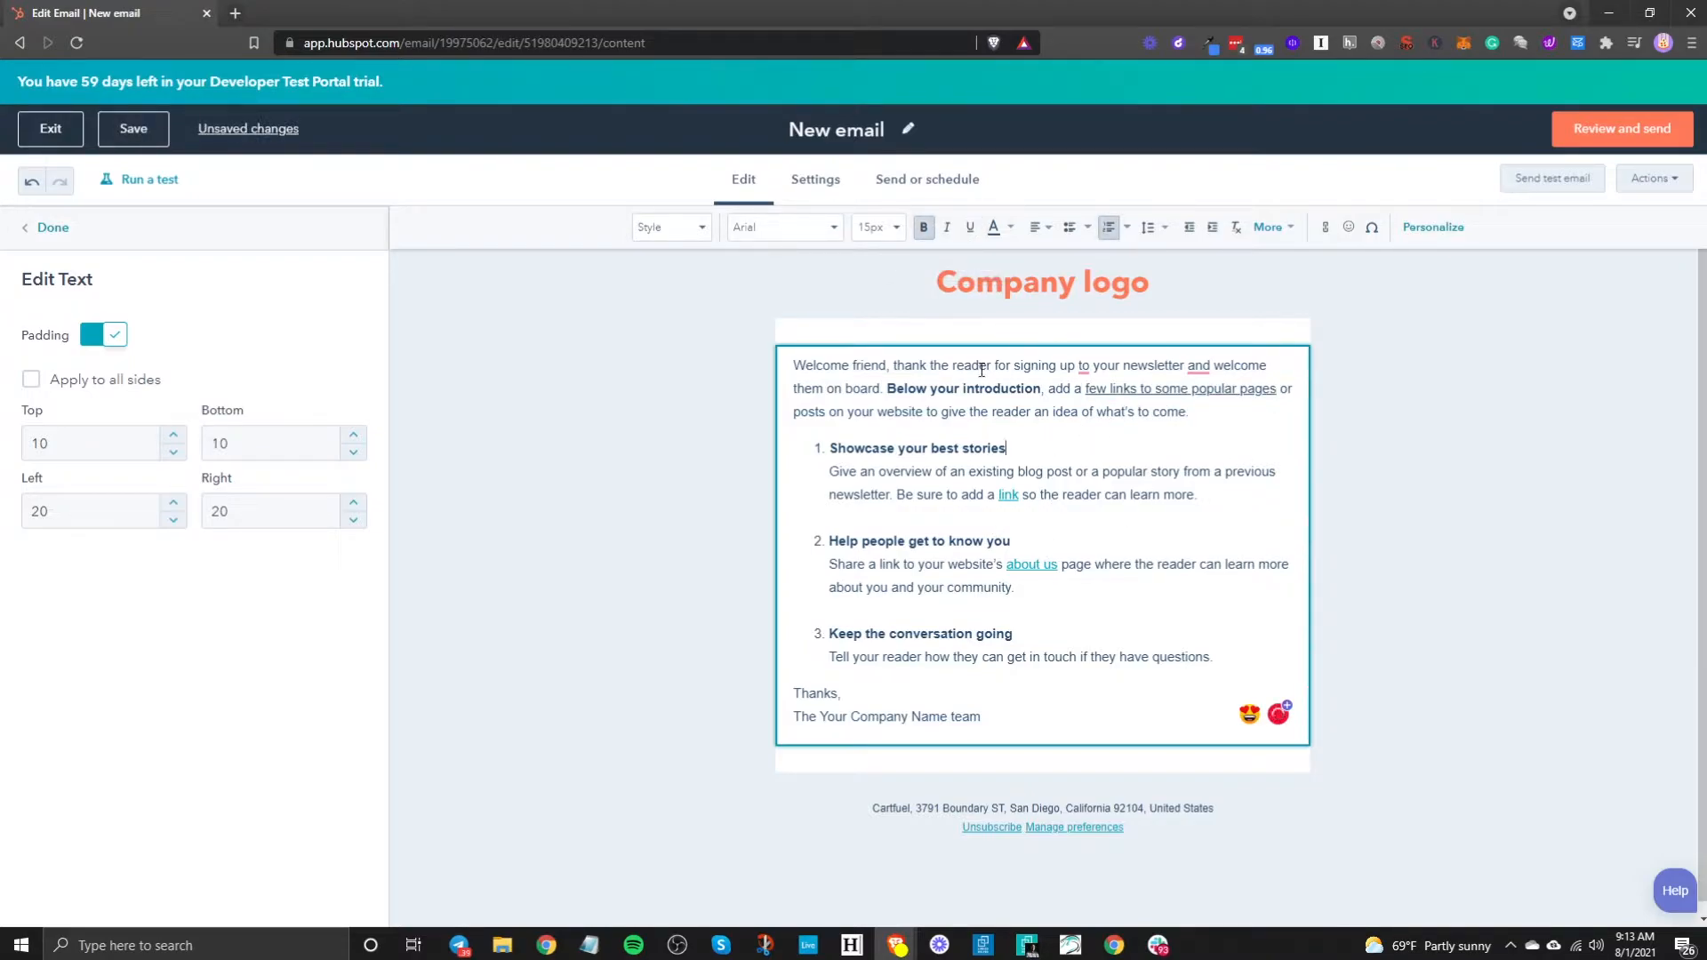
# - Insert the Contact "First name" personalization token after "Thanks" in the sign-off, with the default value "there"
pyautogui.click(972, 694)
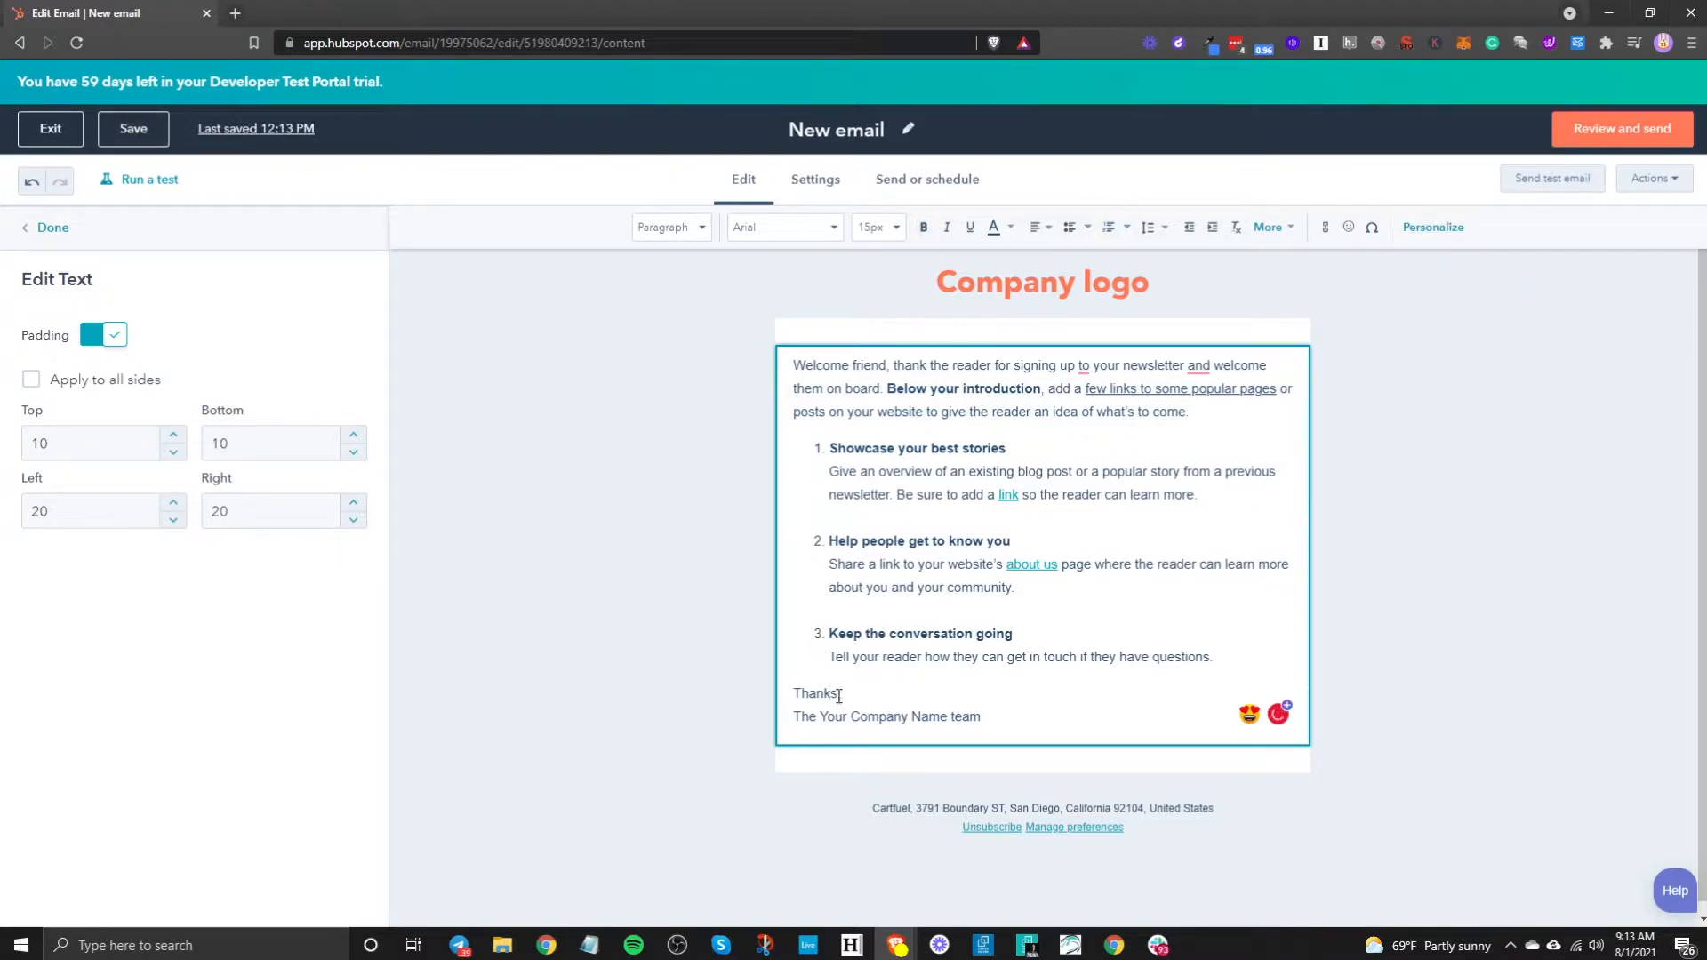
pyautogui.click(1427, 227)
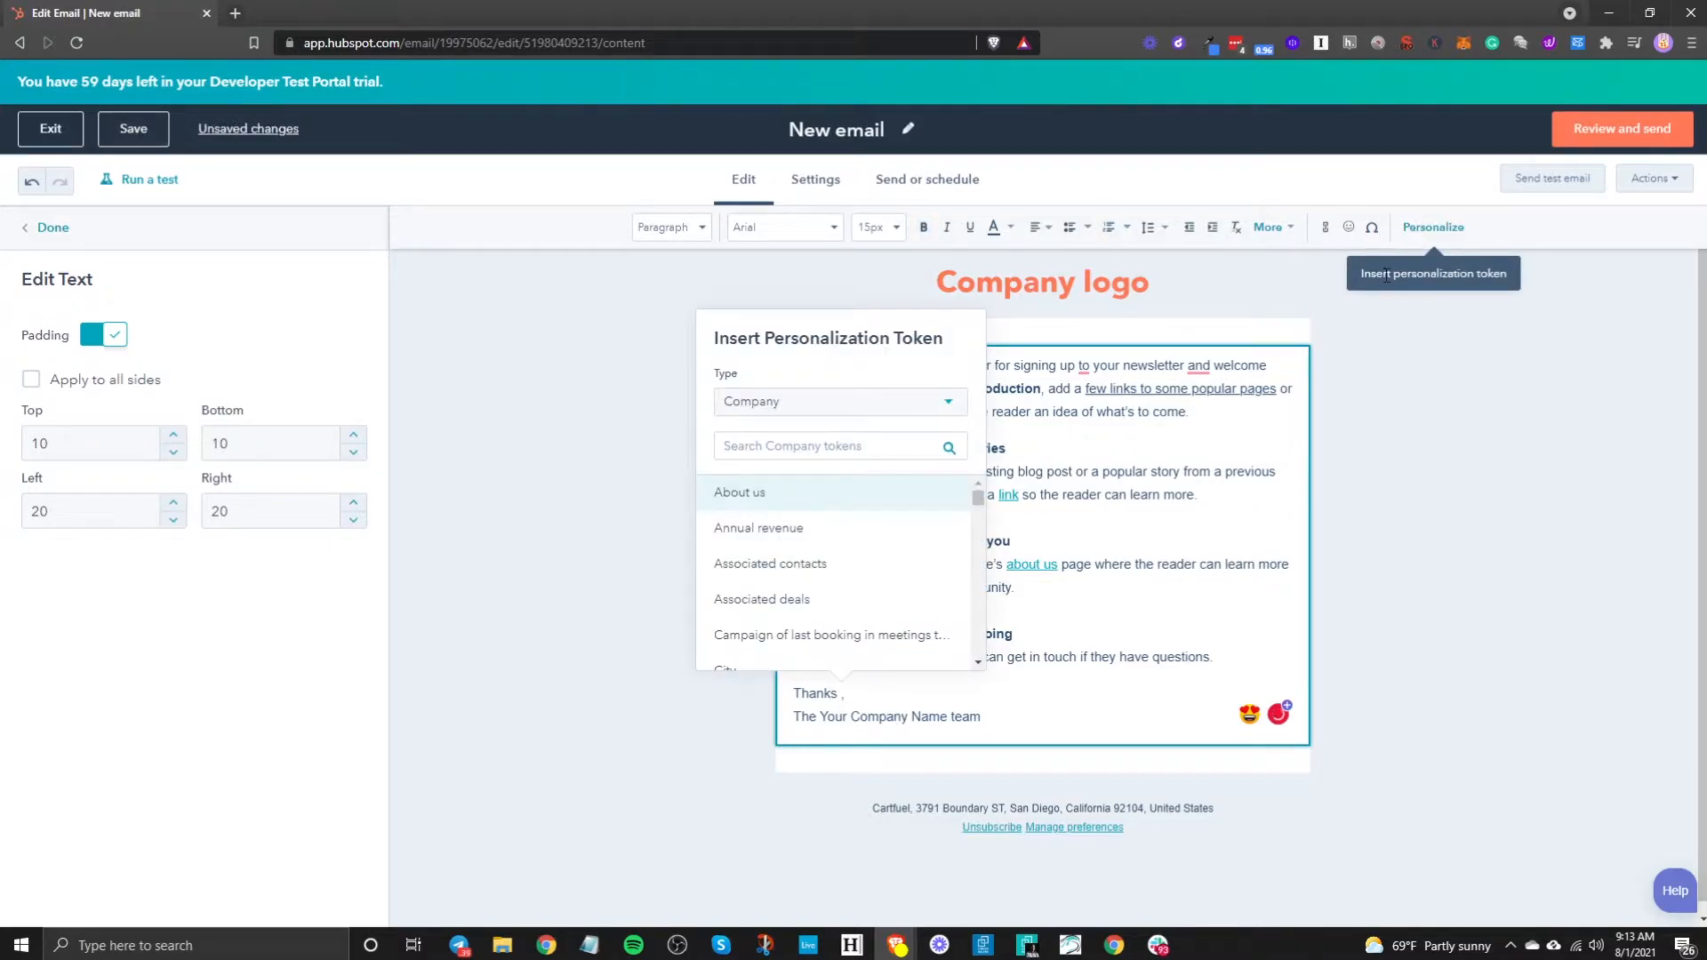
pyautogui.click(806, 408)
pyautogui.click(809, 518)
pyautogui.click(805, 449)
pyautogui.write('name')
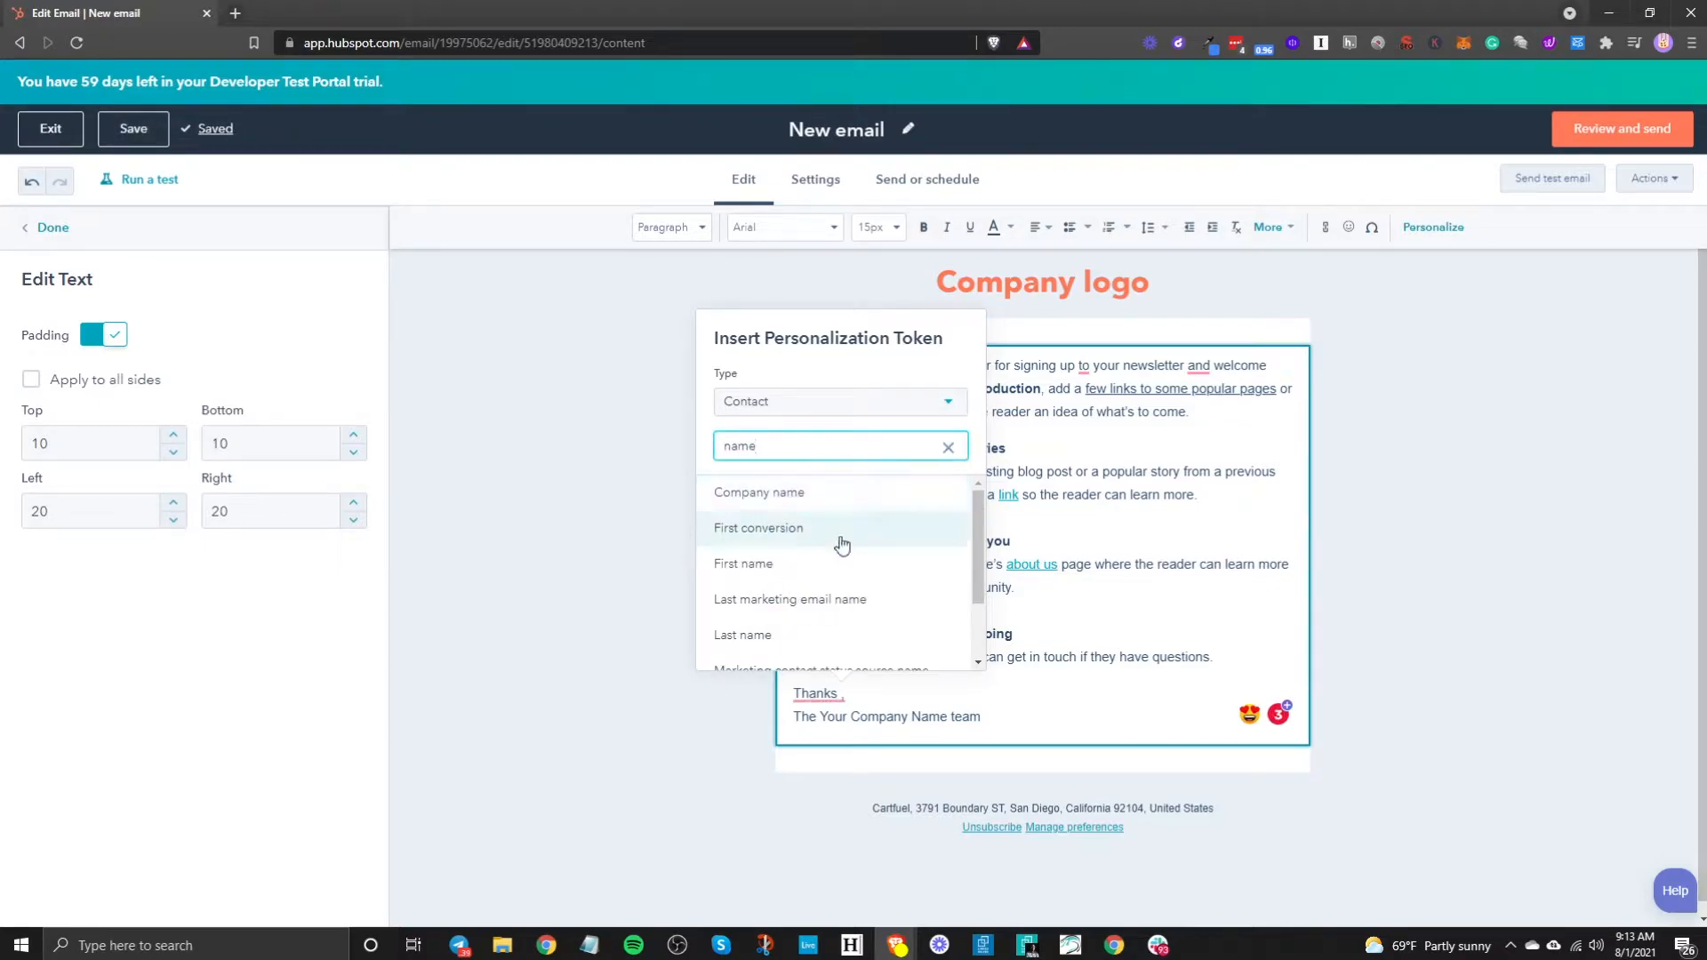
pyautogui.click(799, 574)
pyautogui.click(810, 565)
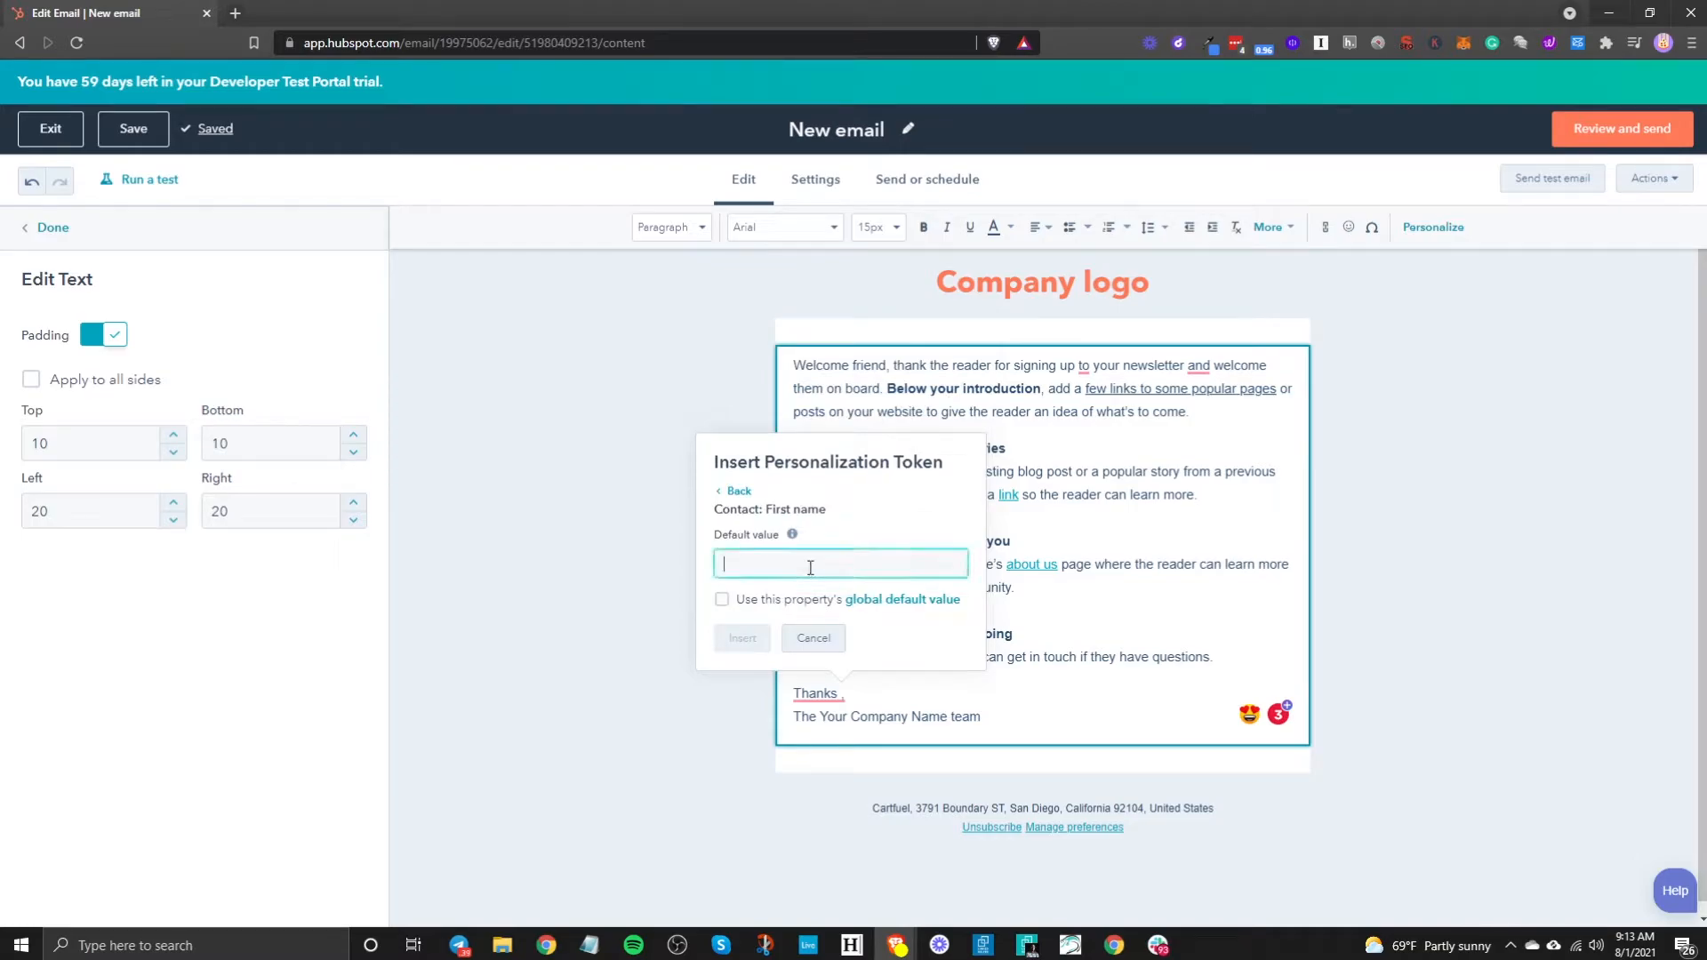
pyautogui.write('there')
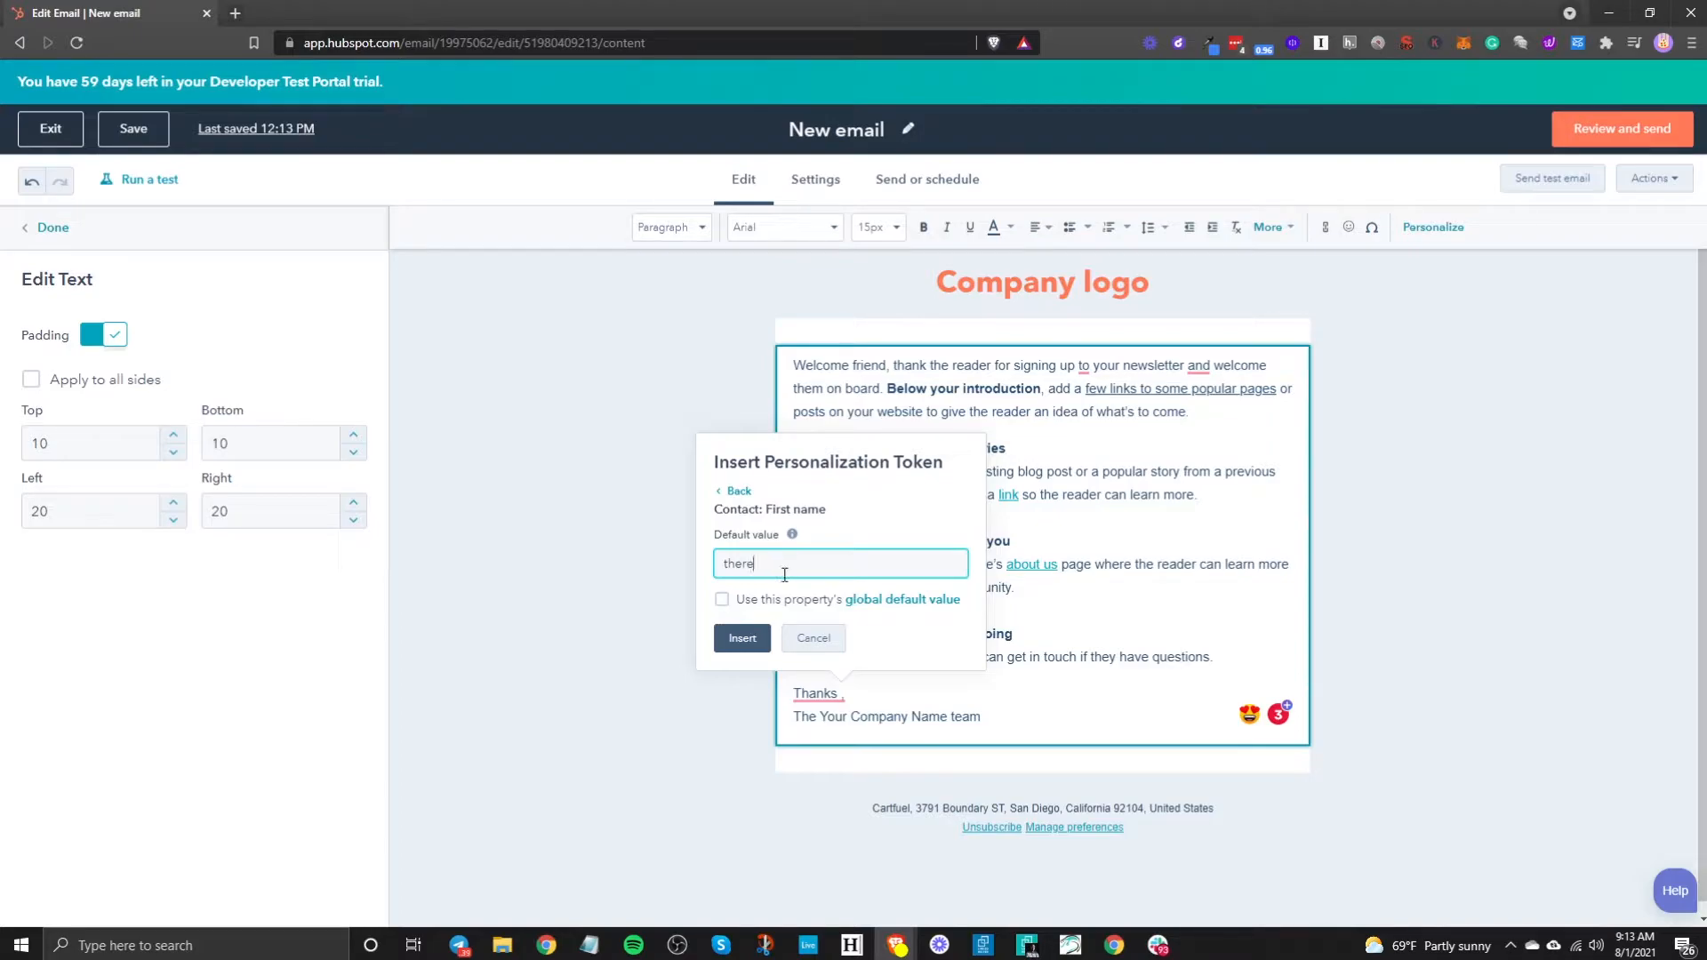
pyautogui.click(743, 638)
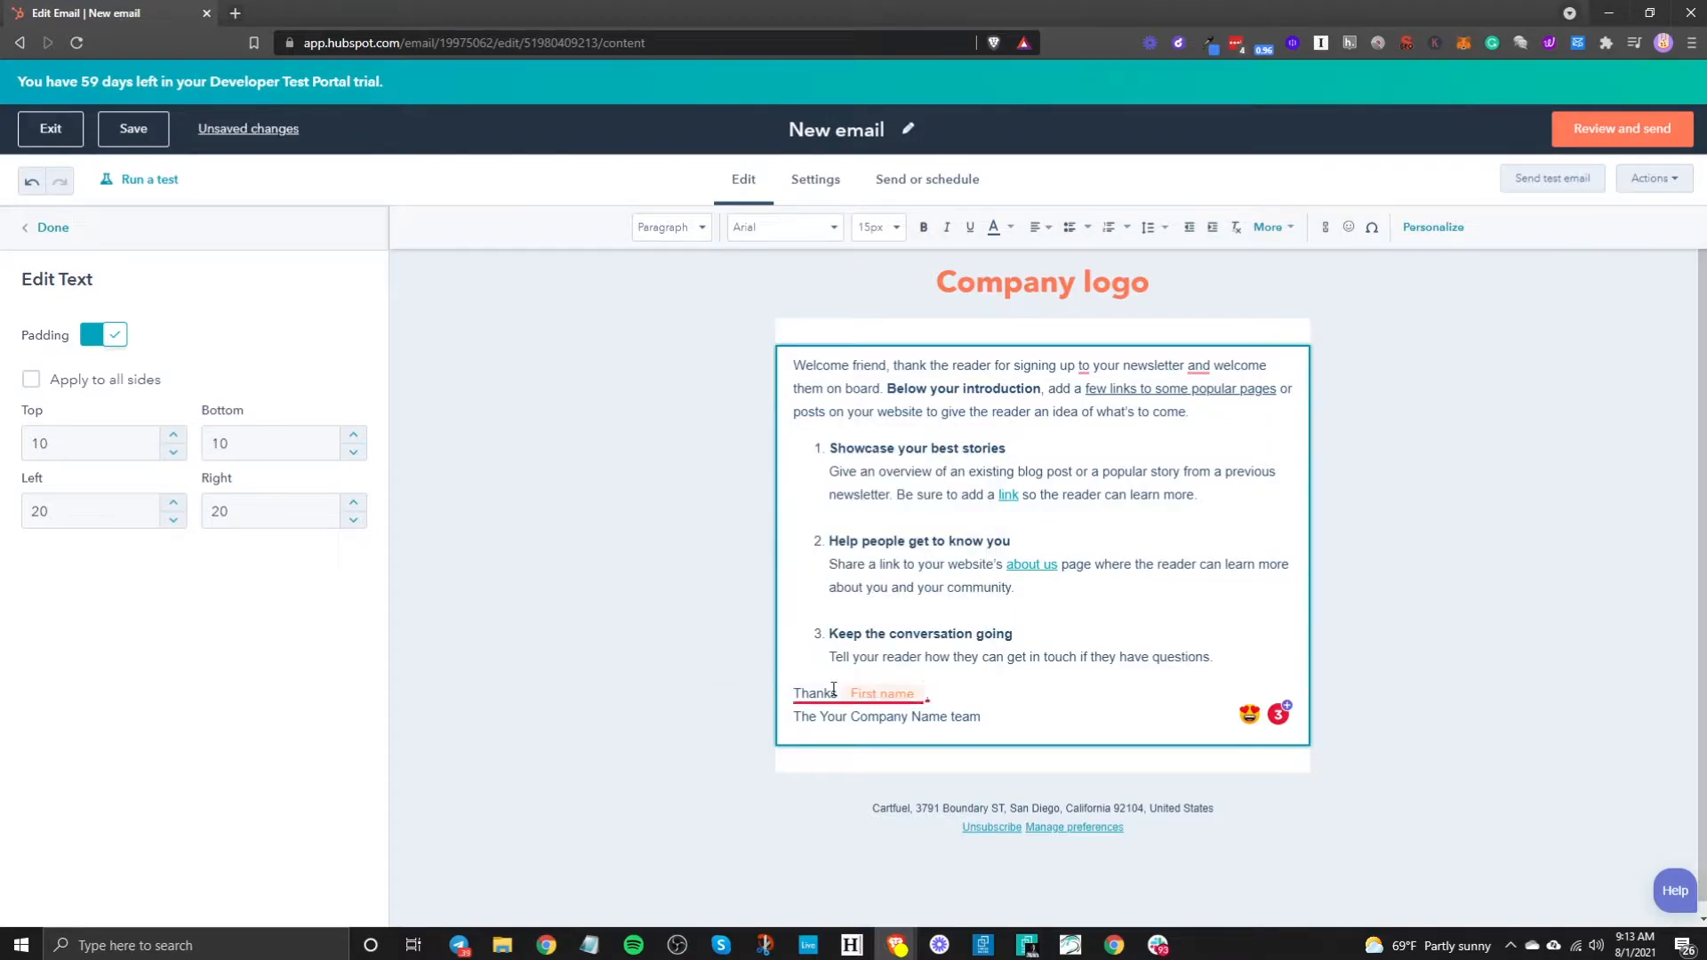
# - Undo the insertion of the first-name token in the sign-off
pyautogui.click(1052, 697)
pyautogui.moveTo(898, 697)
pyautogui.click(823, 739)
pyautogui.hotkey('ctrl', 'z')
# - Add the Contact "First name" token with default value "there" after "Thanks" again, and save the finished text edit
pyautogui.click(1433, 228)
pyautogui.click(791, 402)
pyautogui.click(800, 534)
pyautogui.click(796, 441)
pyautogui.write('name')
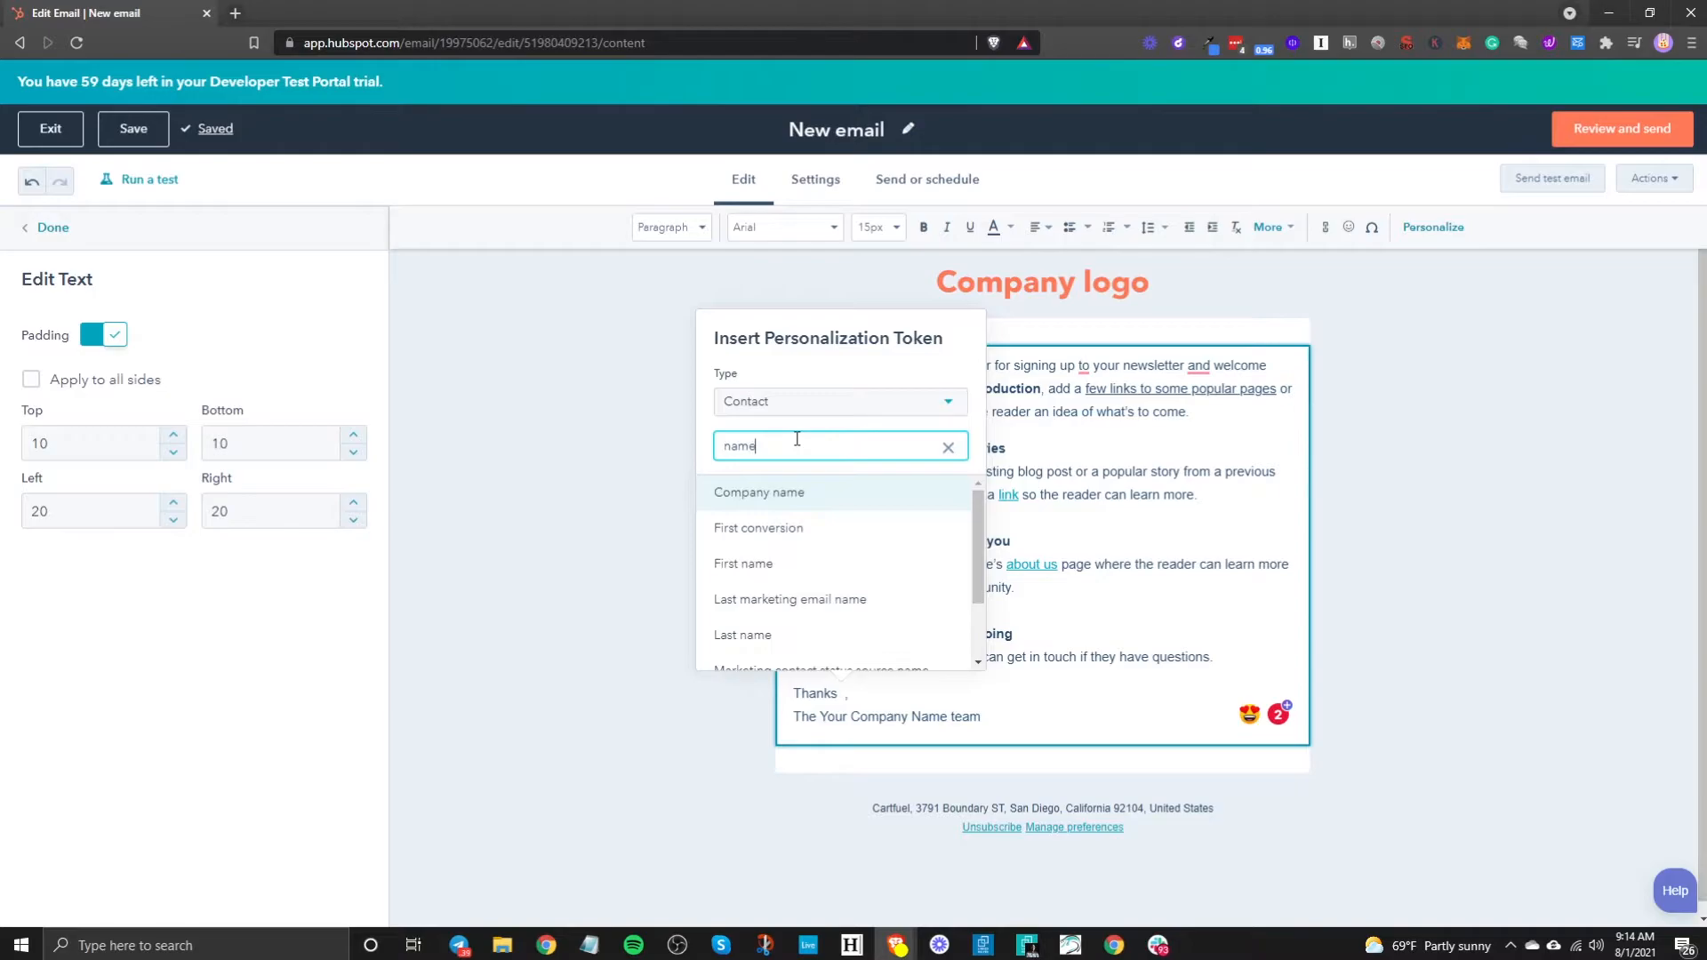
pyautogui.click(770, 563)
pyautogui.click(792, 569)
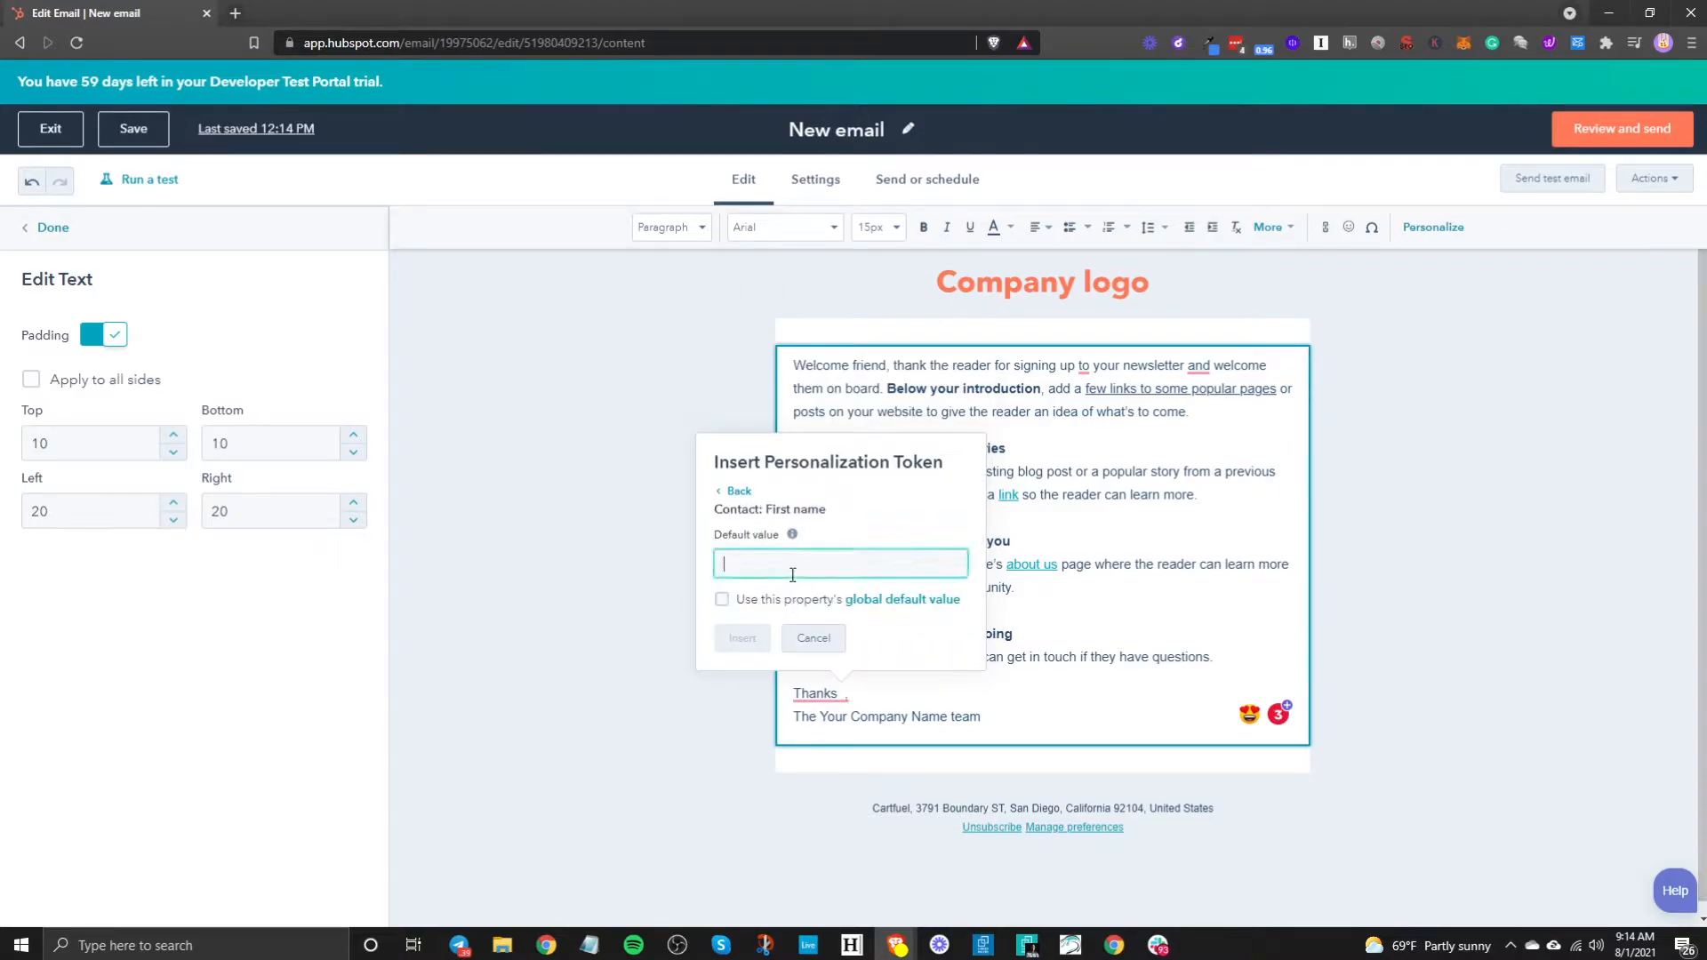
pyautogui.write('there')
pyautogui.click(742, 638)
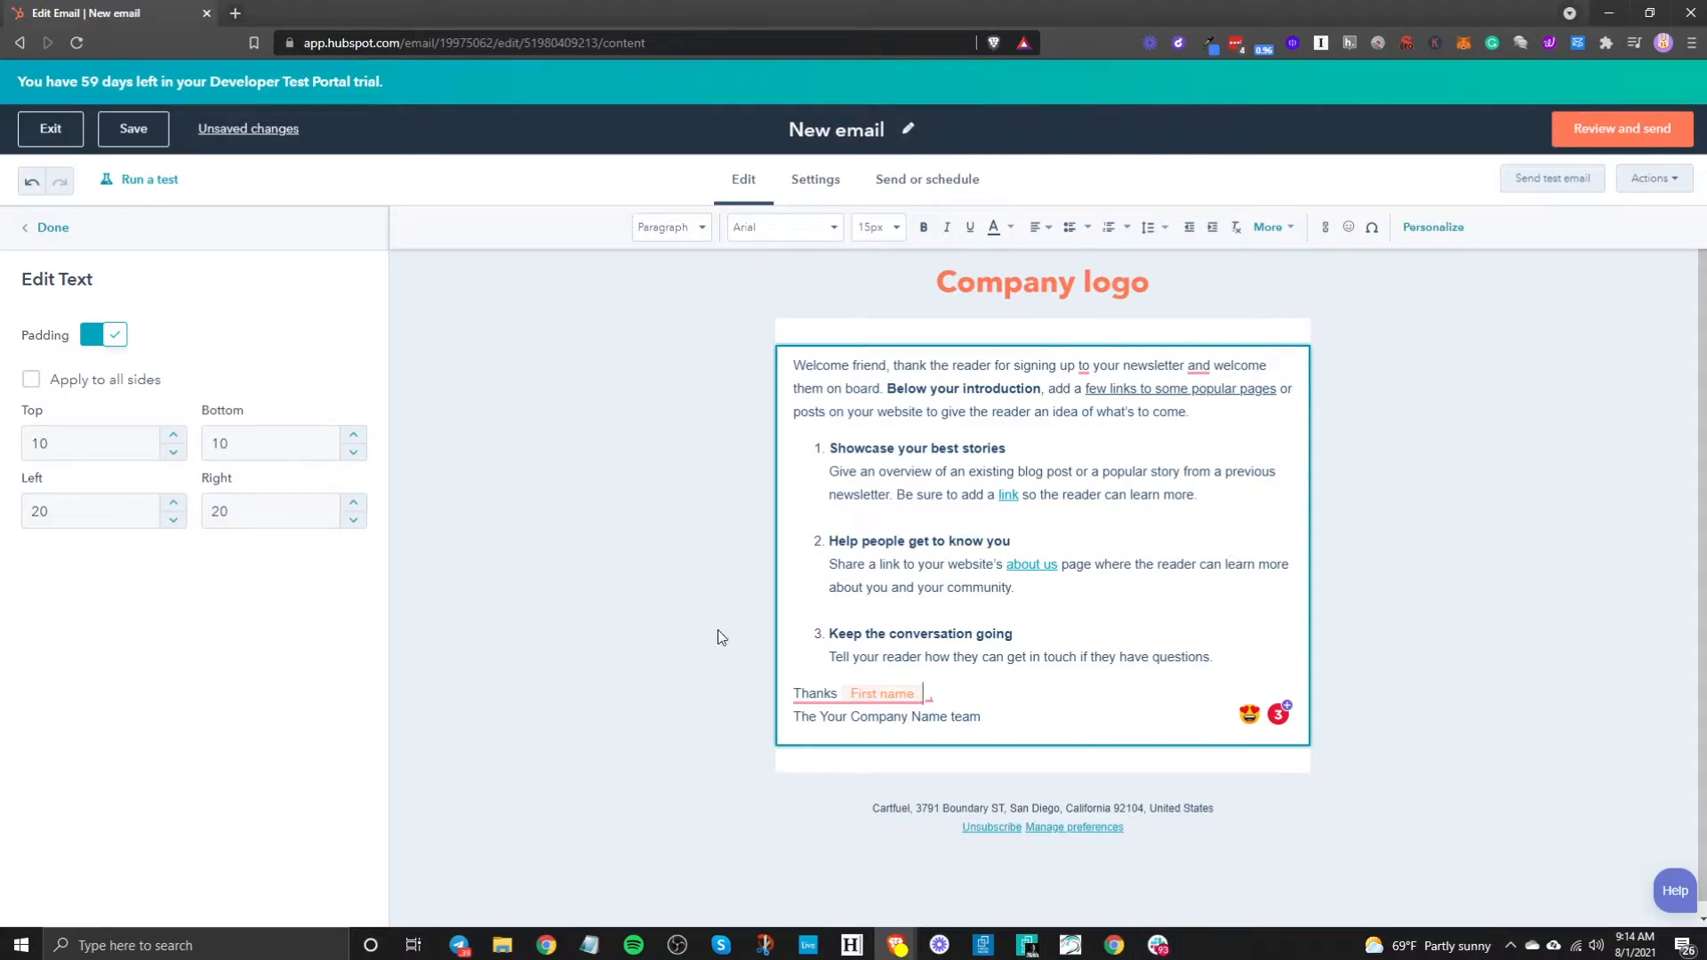
pyautogui.click(134, 129)
pyautogui.click(53, 227)
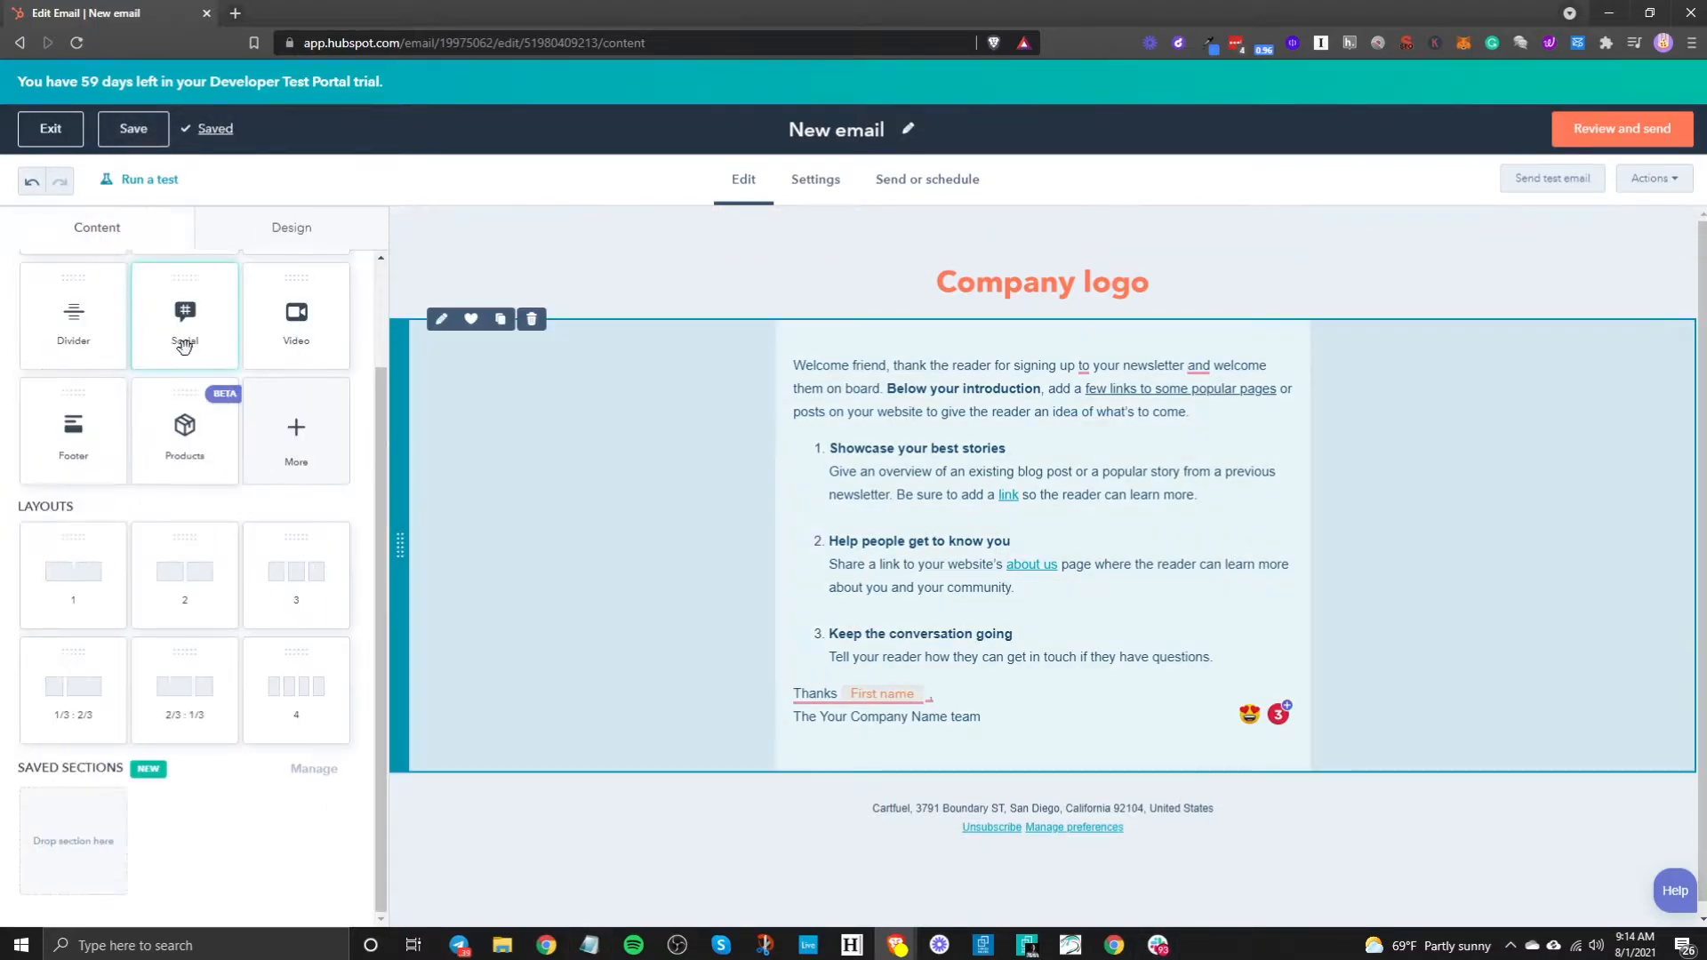
# - Examine the email's design options for template, text styles, buttons and dividers, and return to the content blocks and layouts
pyautogui.click(293, 236)
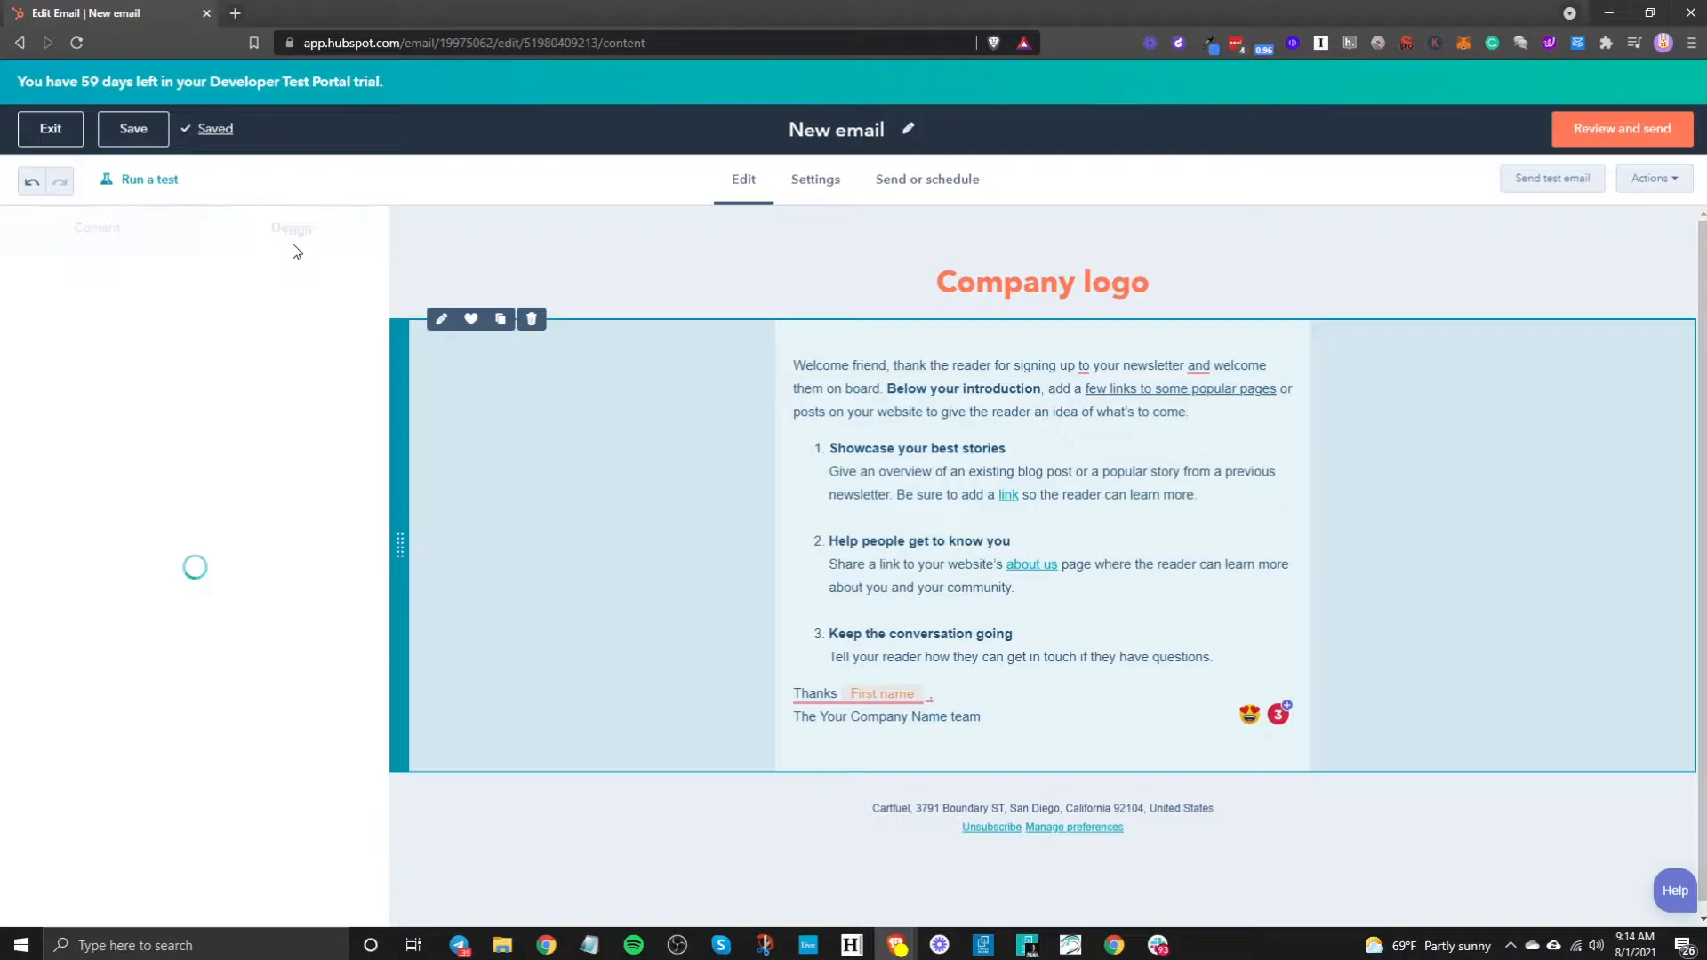
pyautogui.click(150, 292)
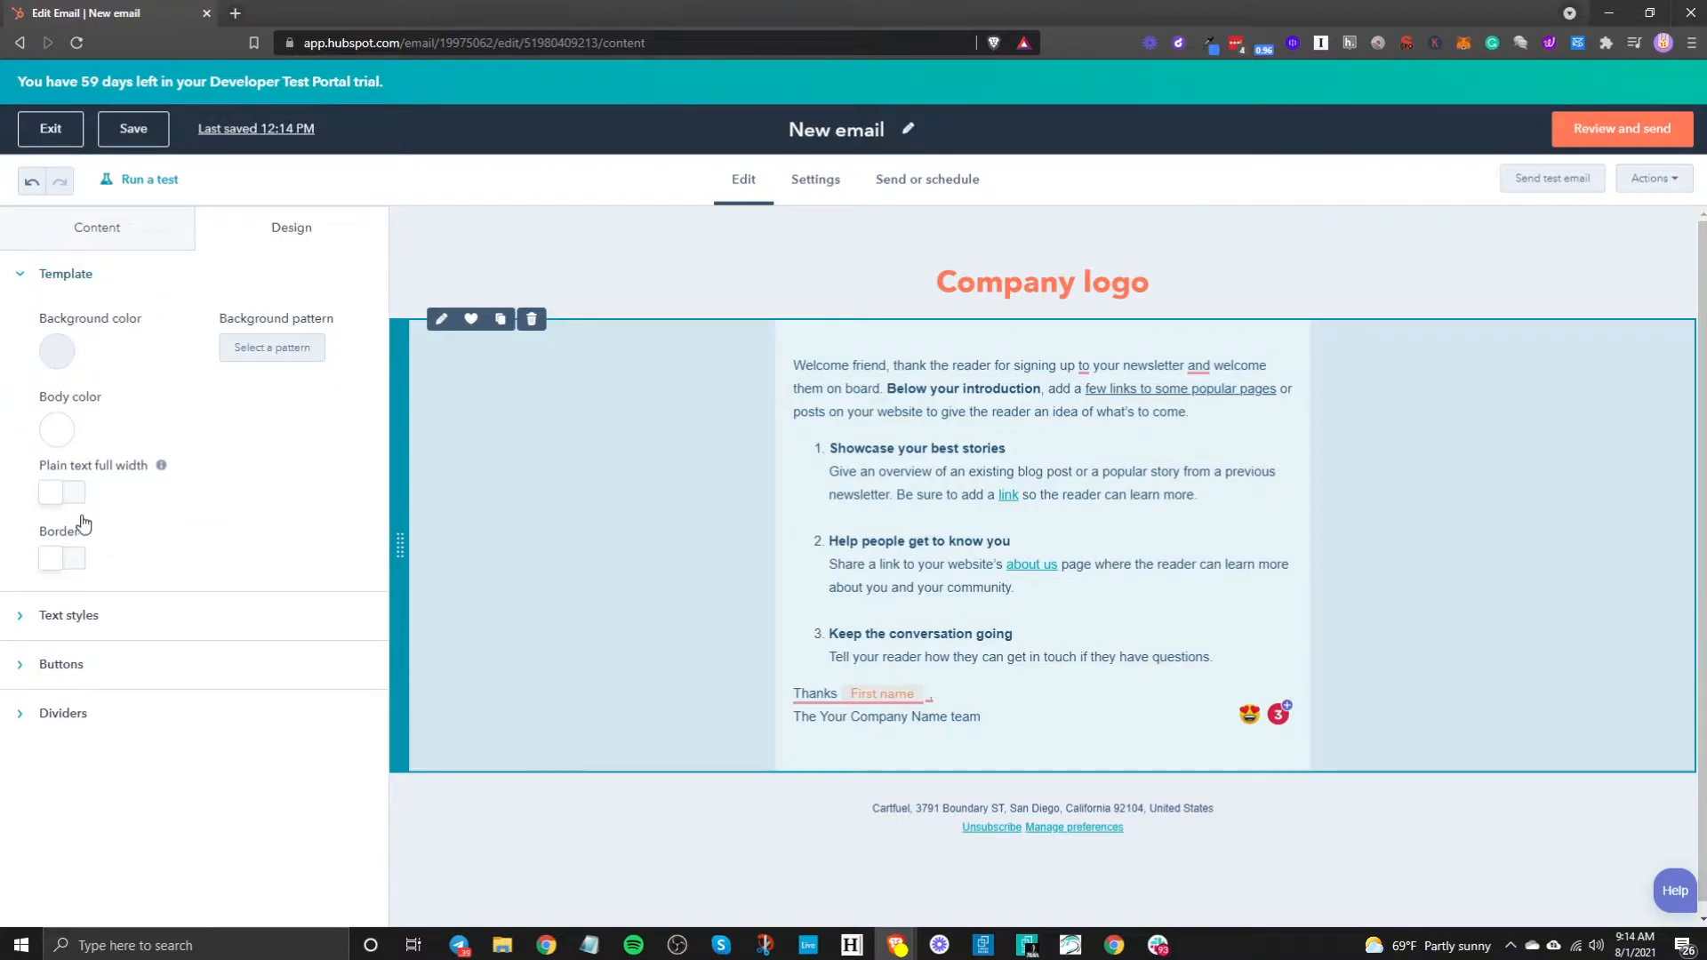
pyautogui.click(84, 273)
pyautogui.click(78, 343)
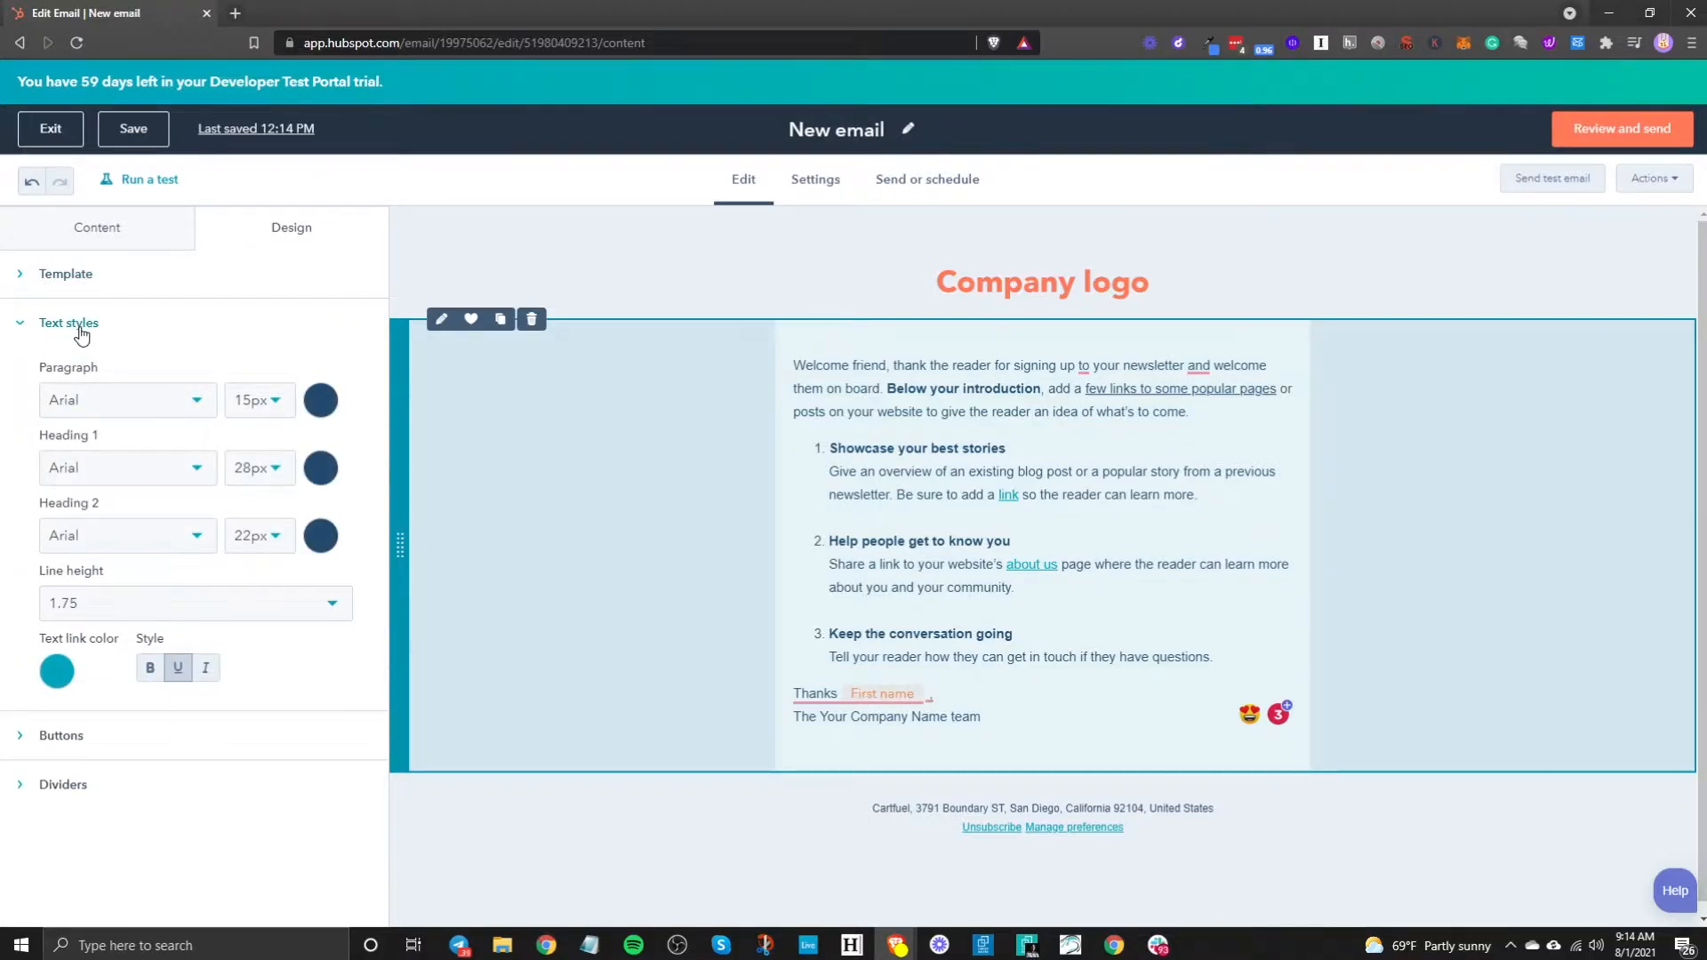
pyautogui.click(82, 334)
pyautogui.click(73, 377)
pyautogui.click(66, 377)
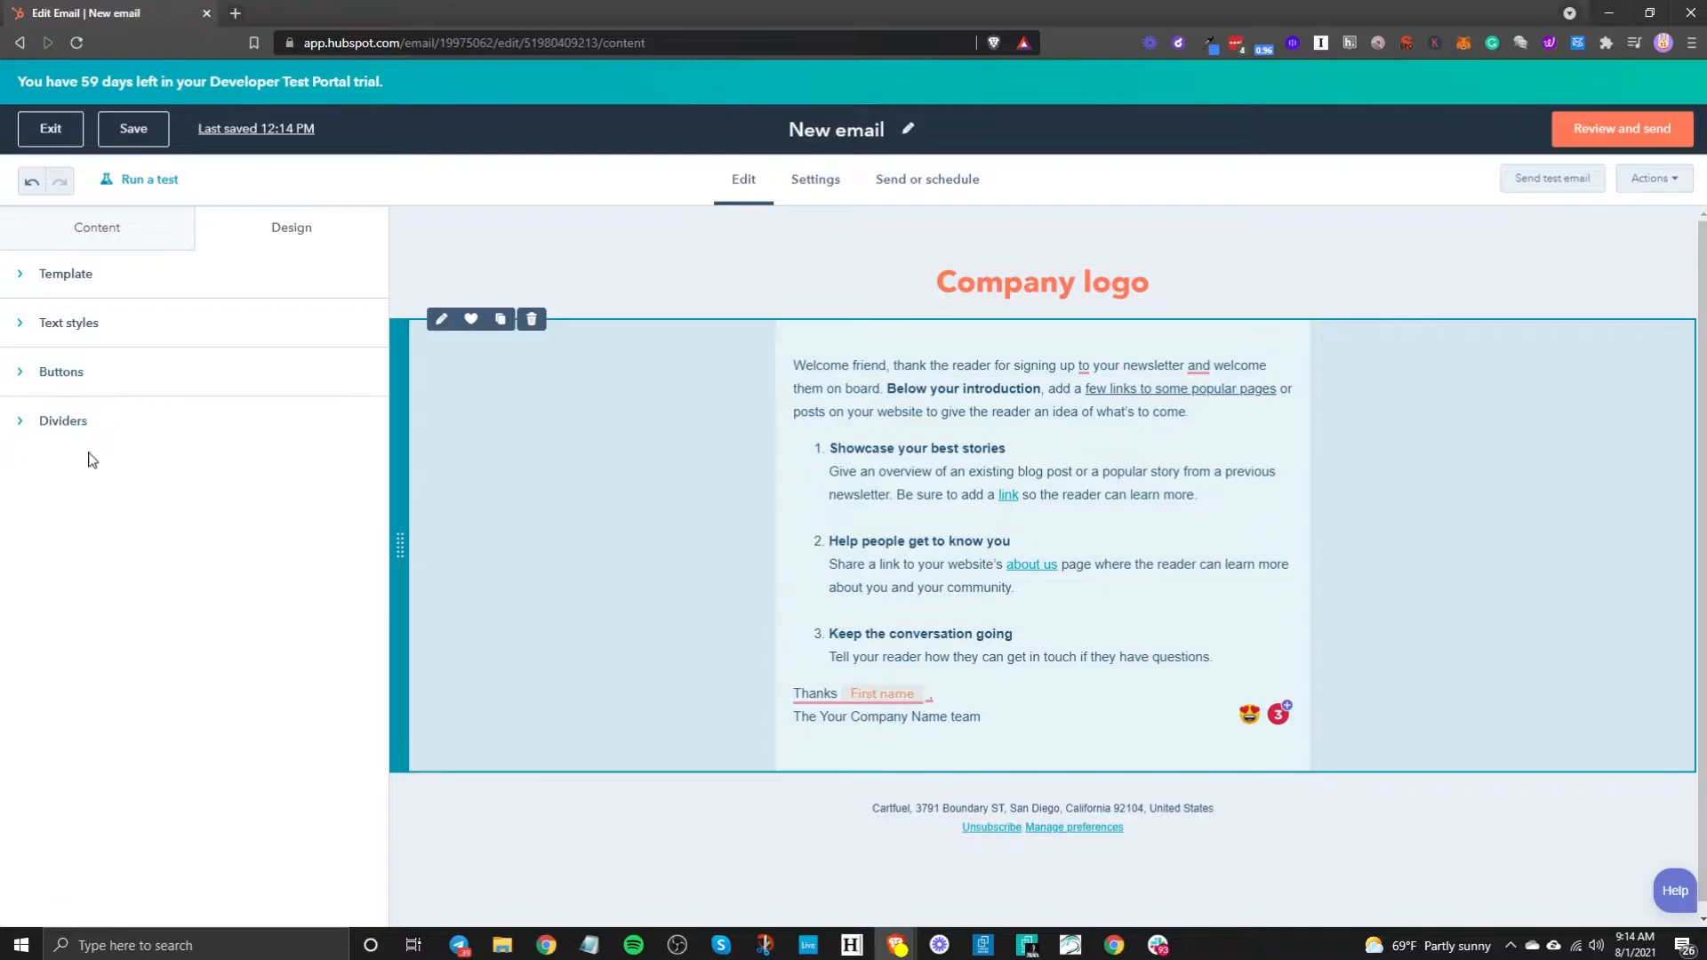
pyautogui.click(75, 438)
pyautogui.click(93, 438)
pyautogui.click(149, 242)
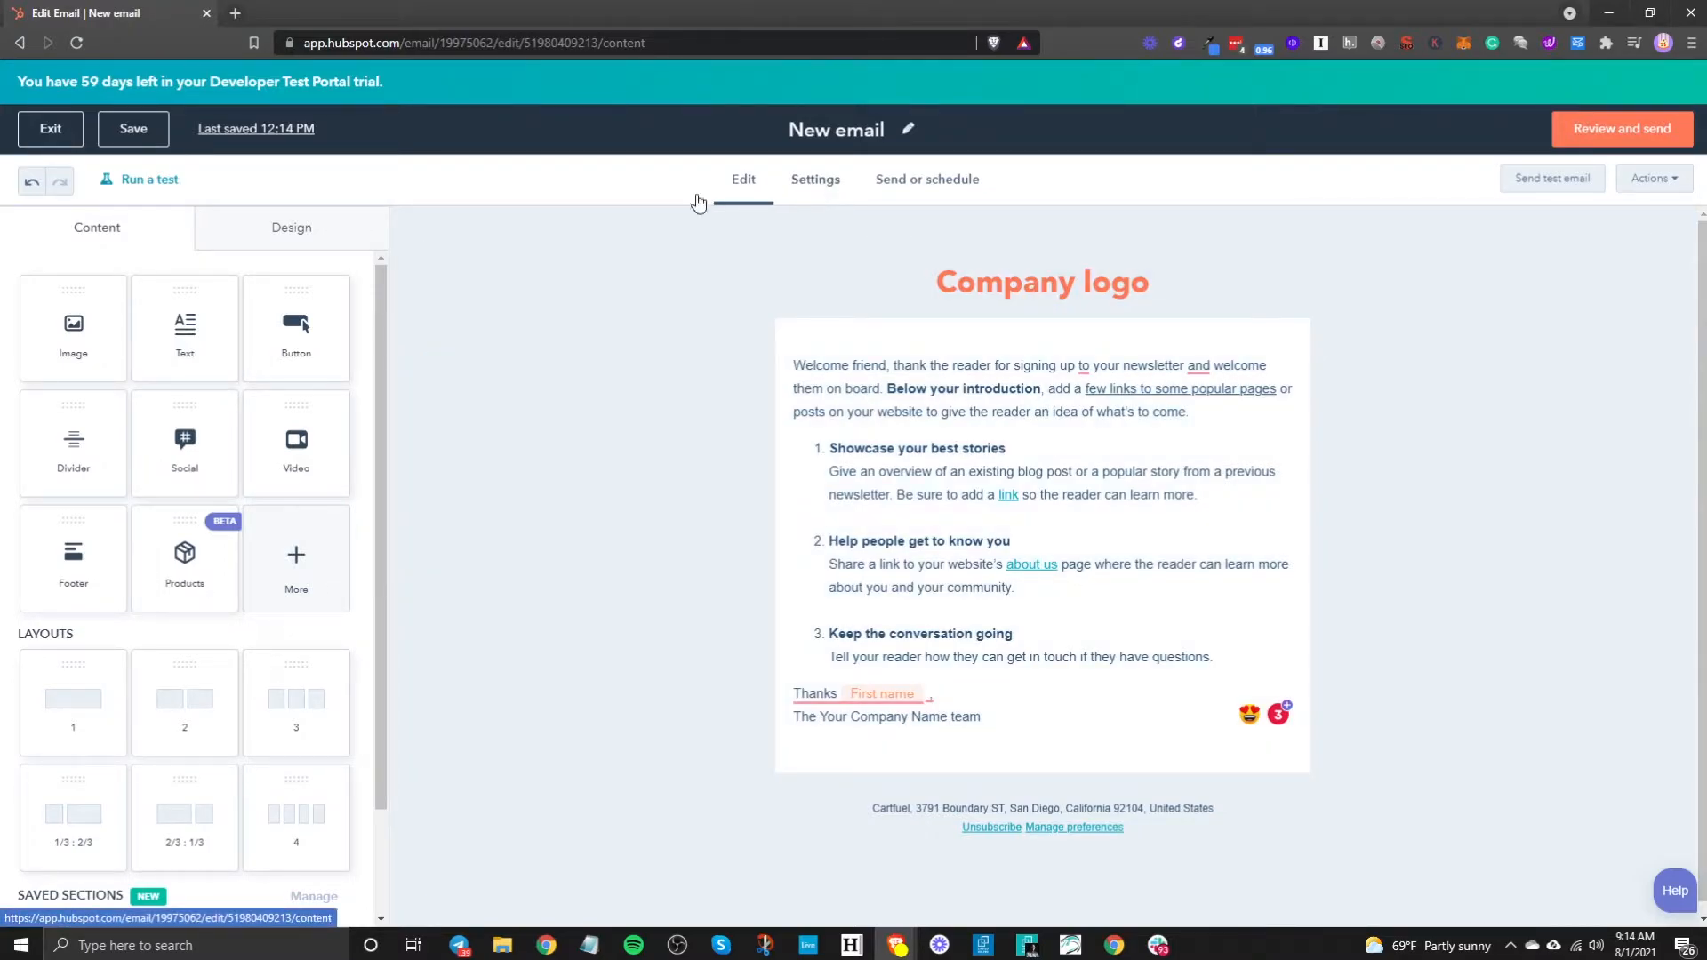
pyautogui.scroll(-2, 267, 747)
pyautogui.scroll(2, 210, 732)
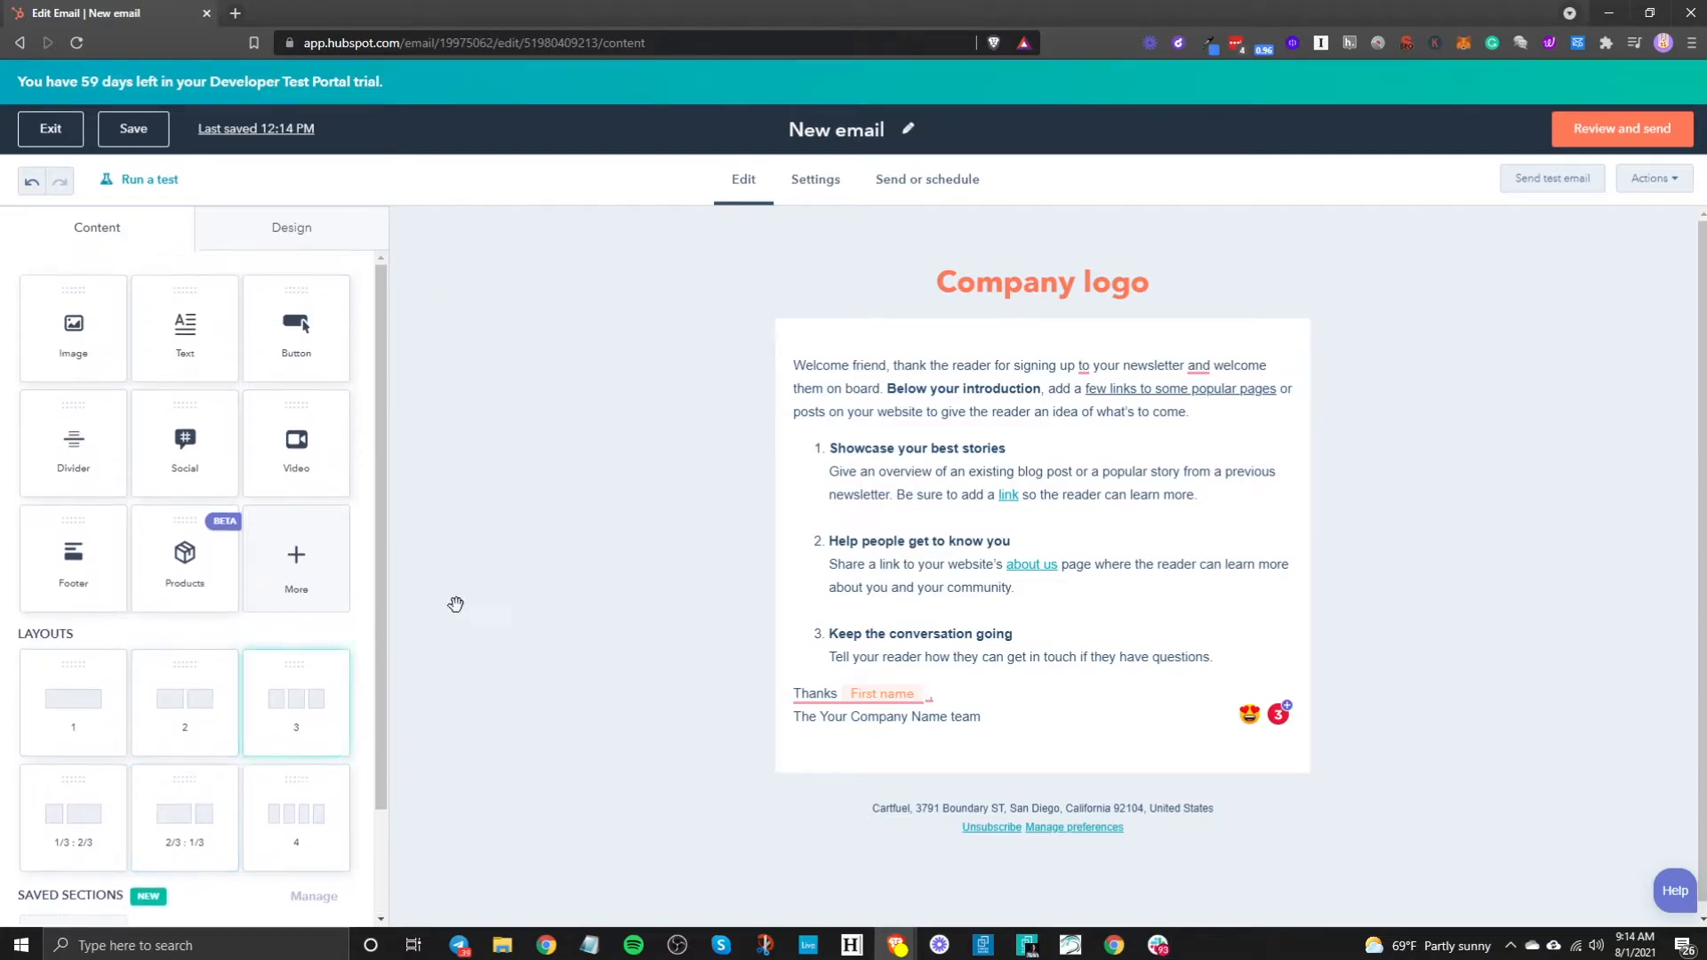
# - Open the email's settings and look over the sender, subject line, preview text, subscription and campaign fields
pyautogui.click(816, 180)
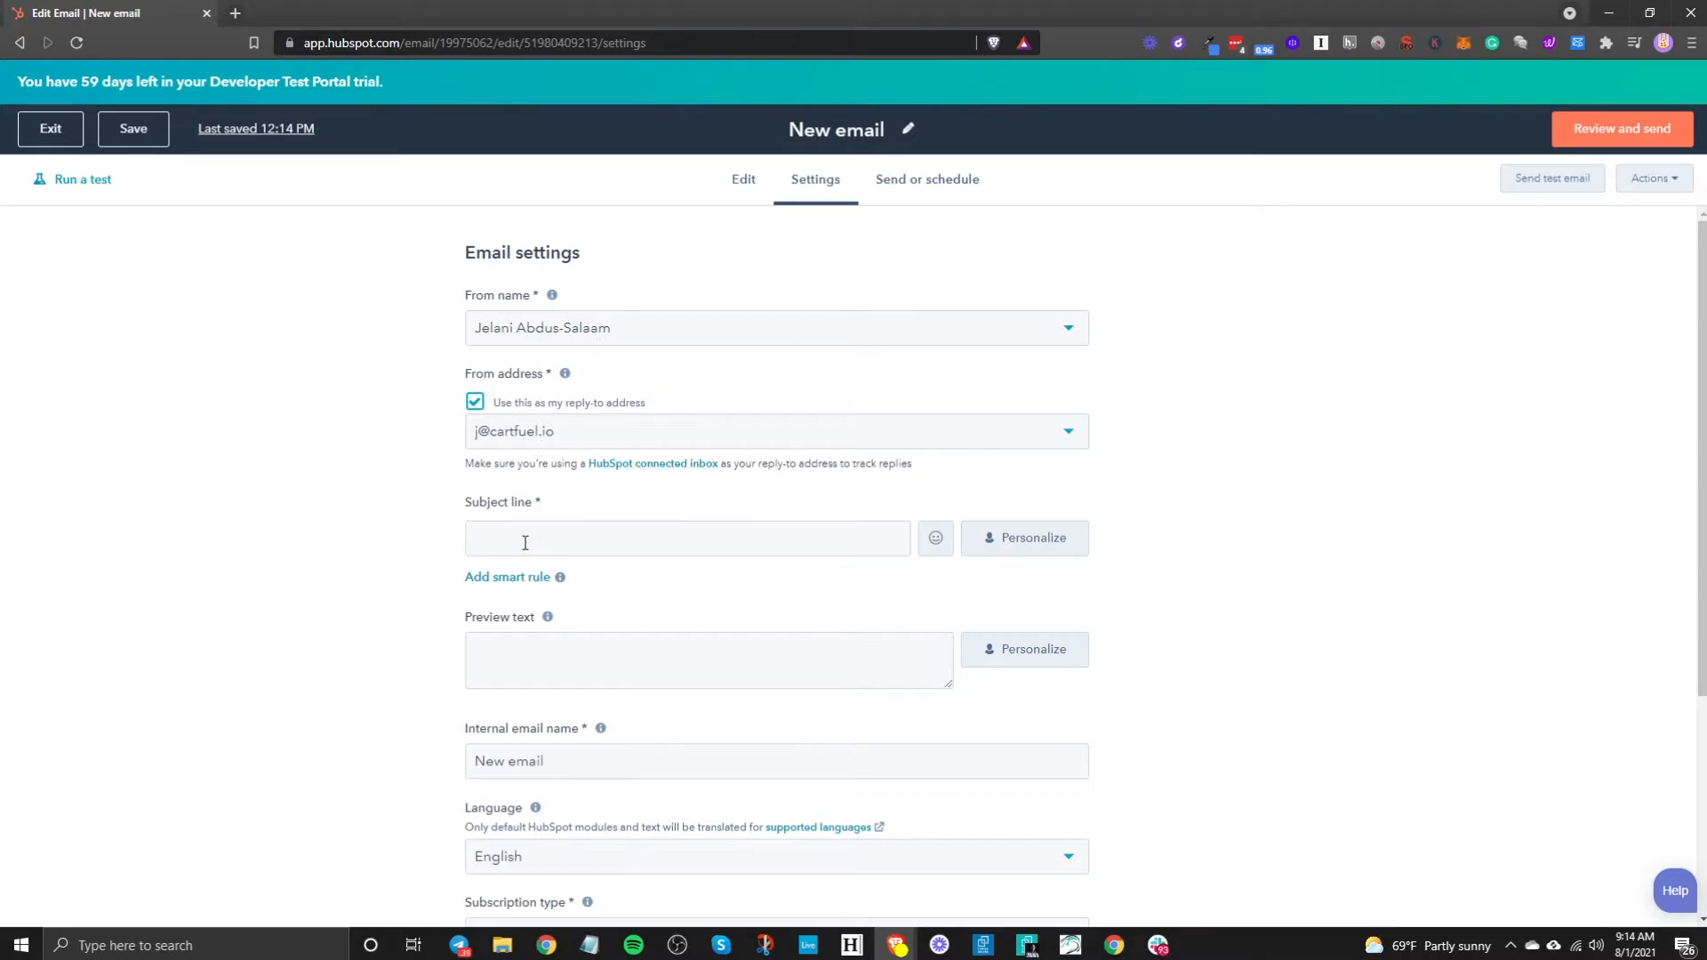
pyautogui.scroll(-3, 907, 656)
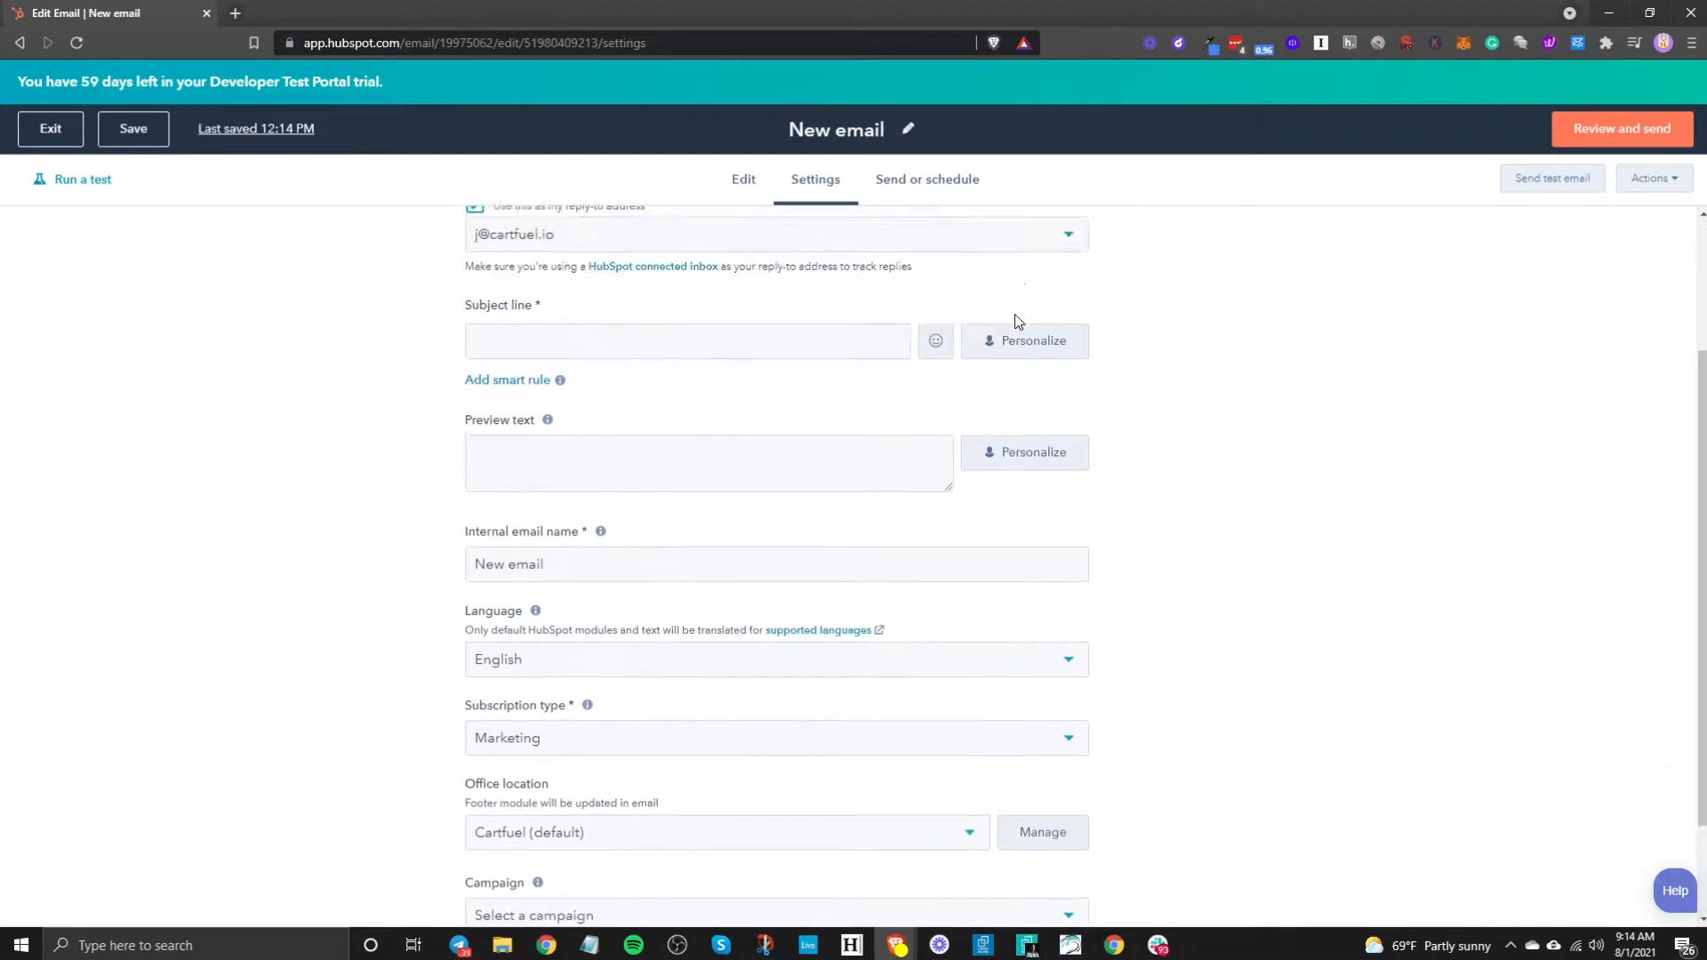
pyautogui.scroll(1, 1031, 384)
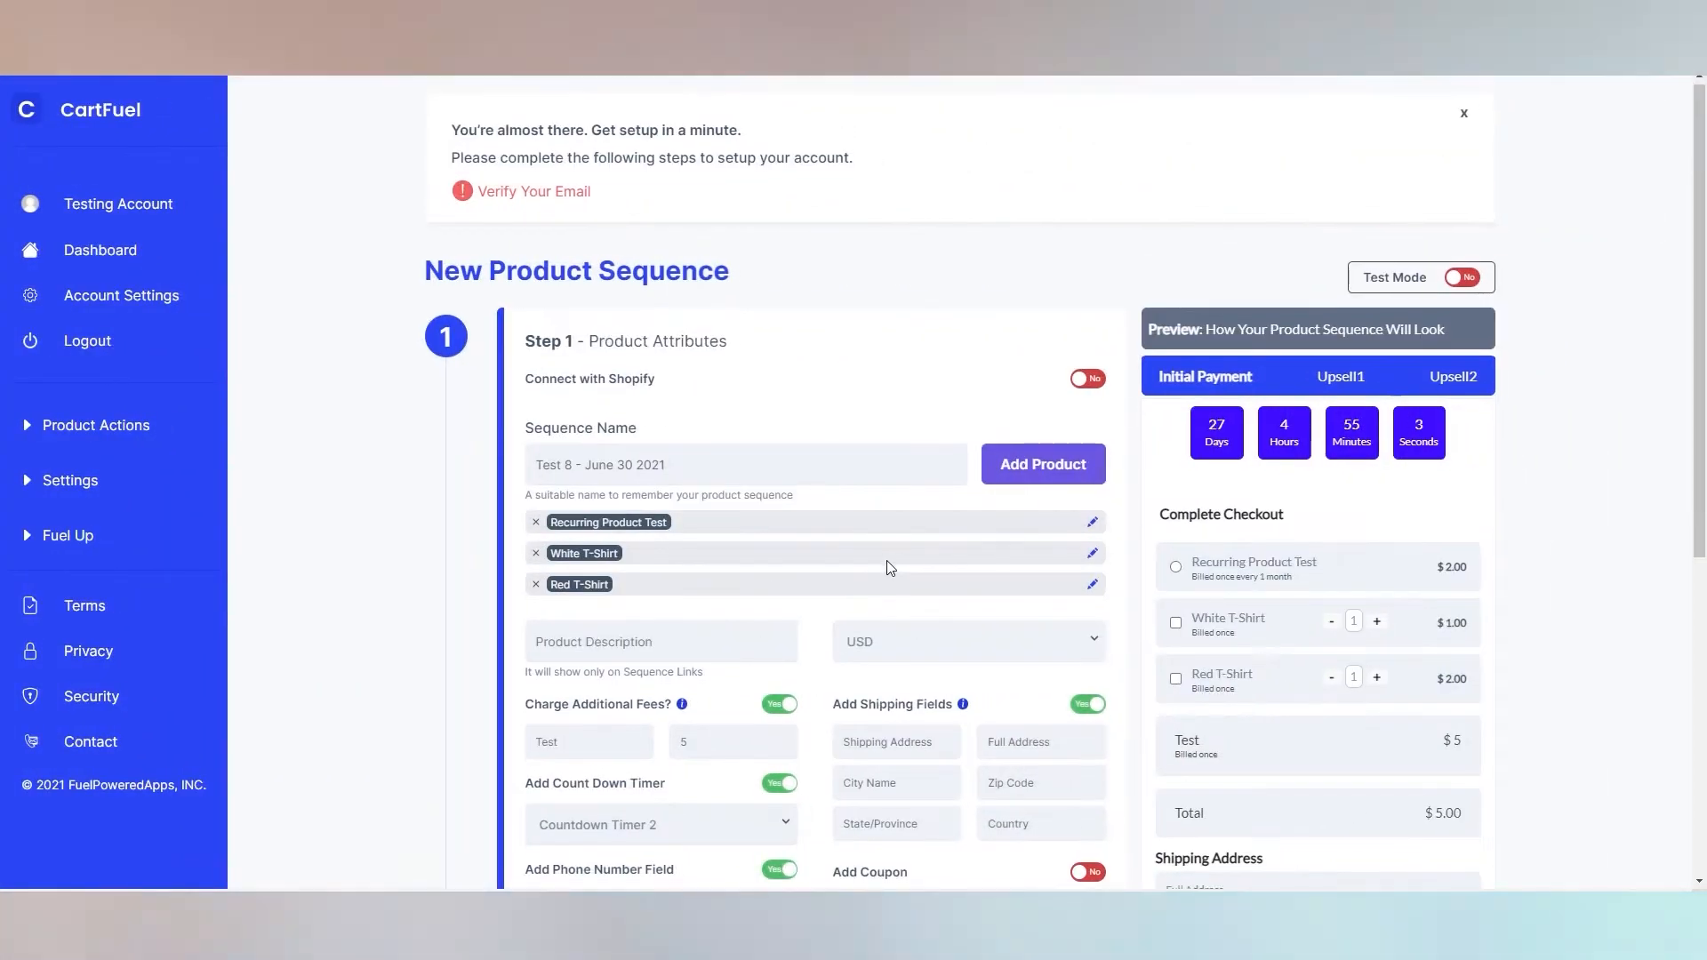
# - Switch to CartFuel and review the product sequence's attributes and the embed codes for the main product and upsell
pyautogui.scroll(-3, 888, 562)
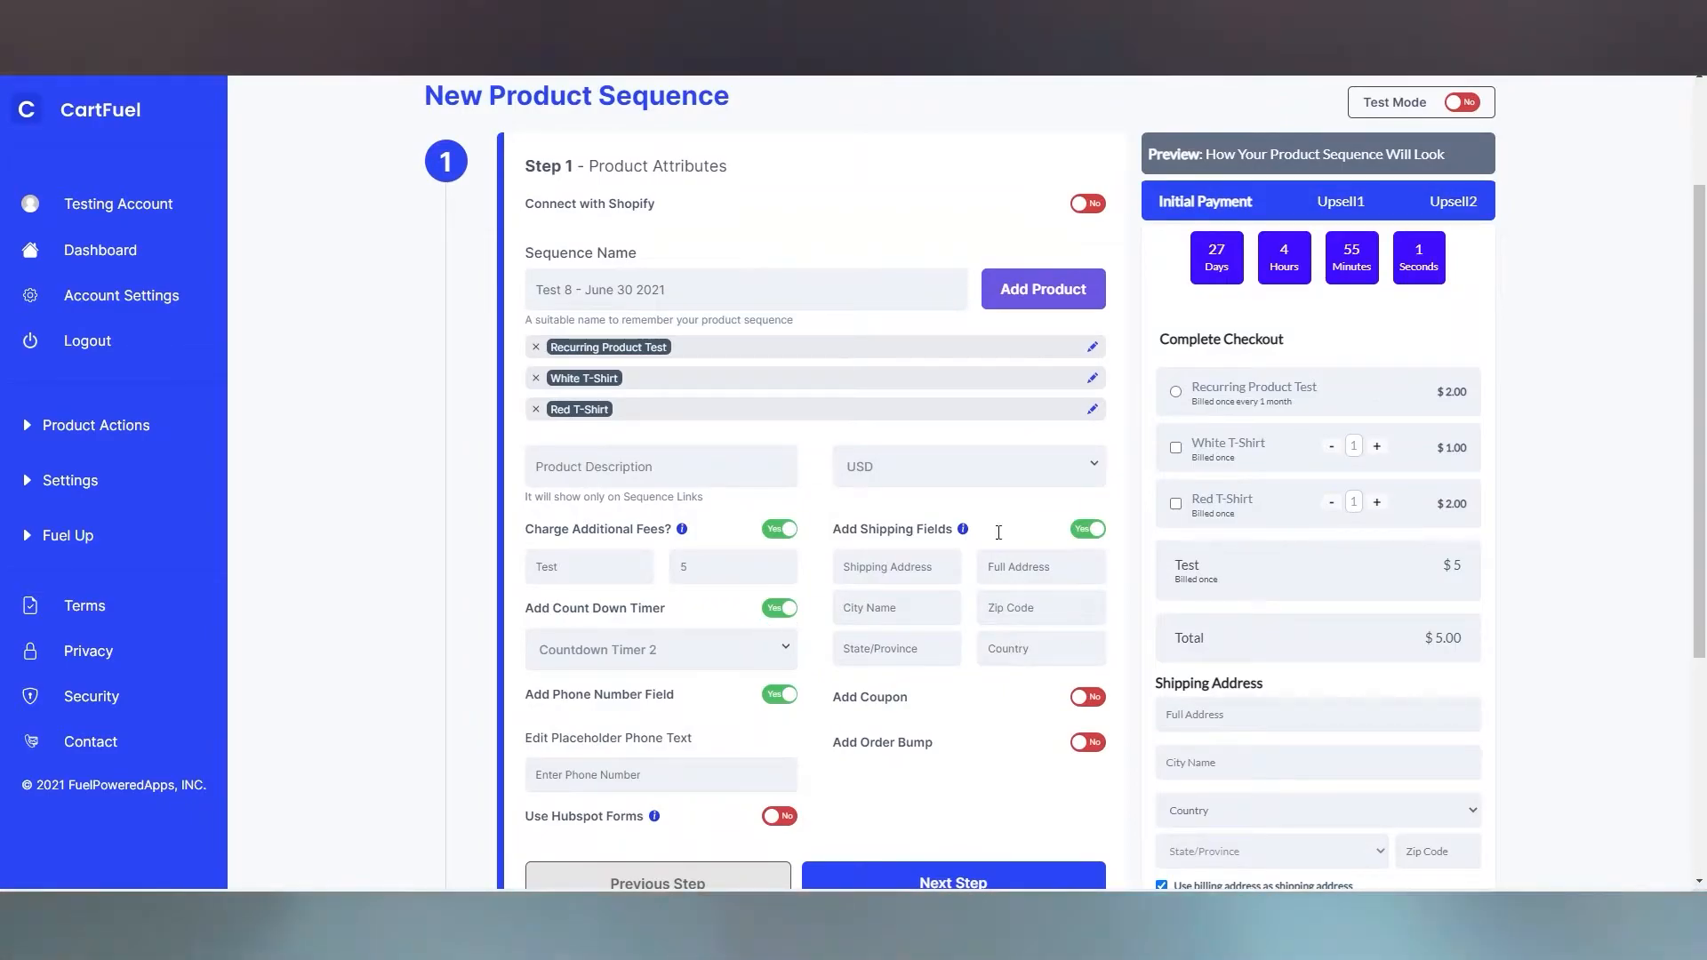
pyautogui.scroll(-2, 1291, 364)
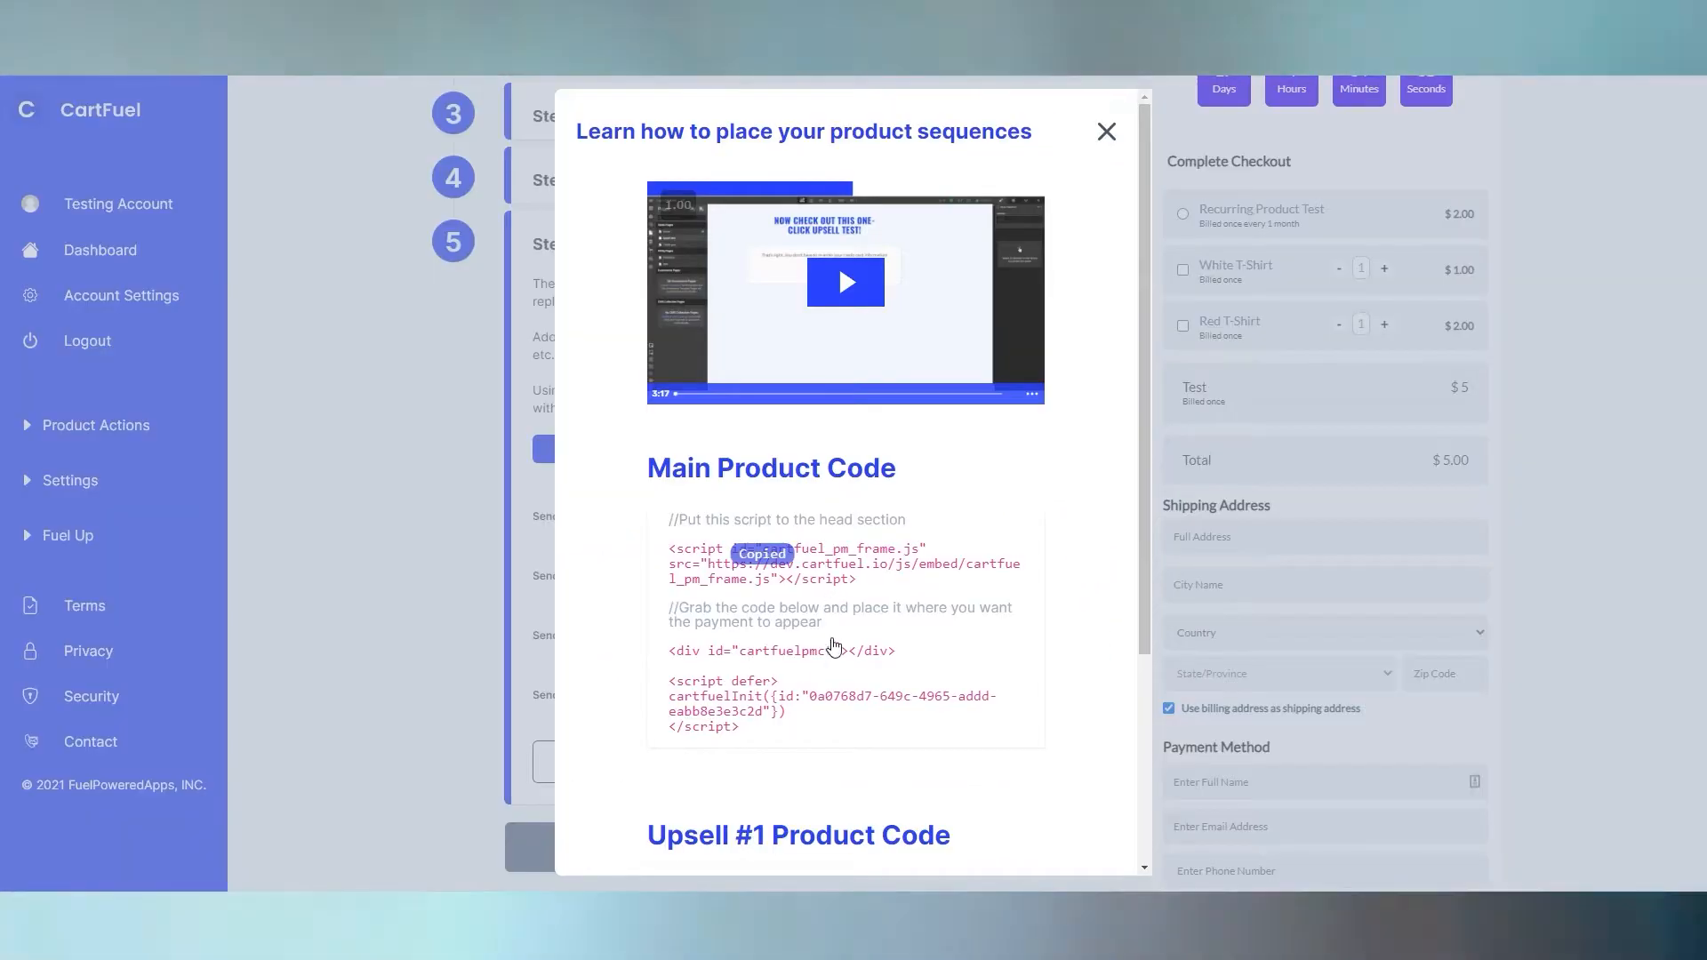
pyautogui.scroll(-4, 826, 649)
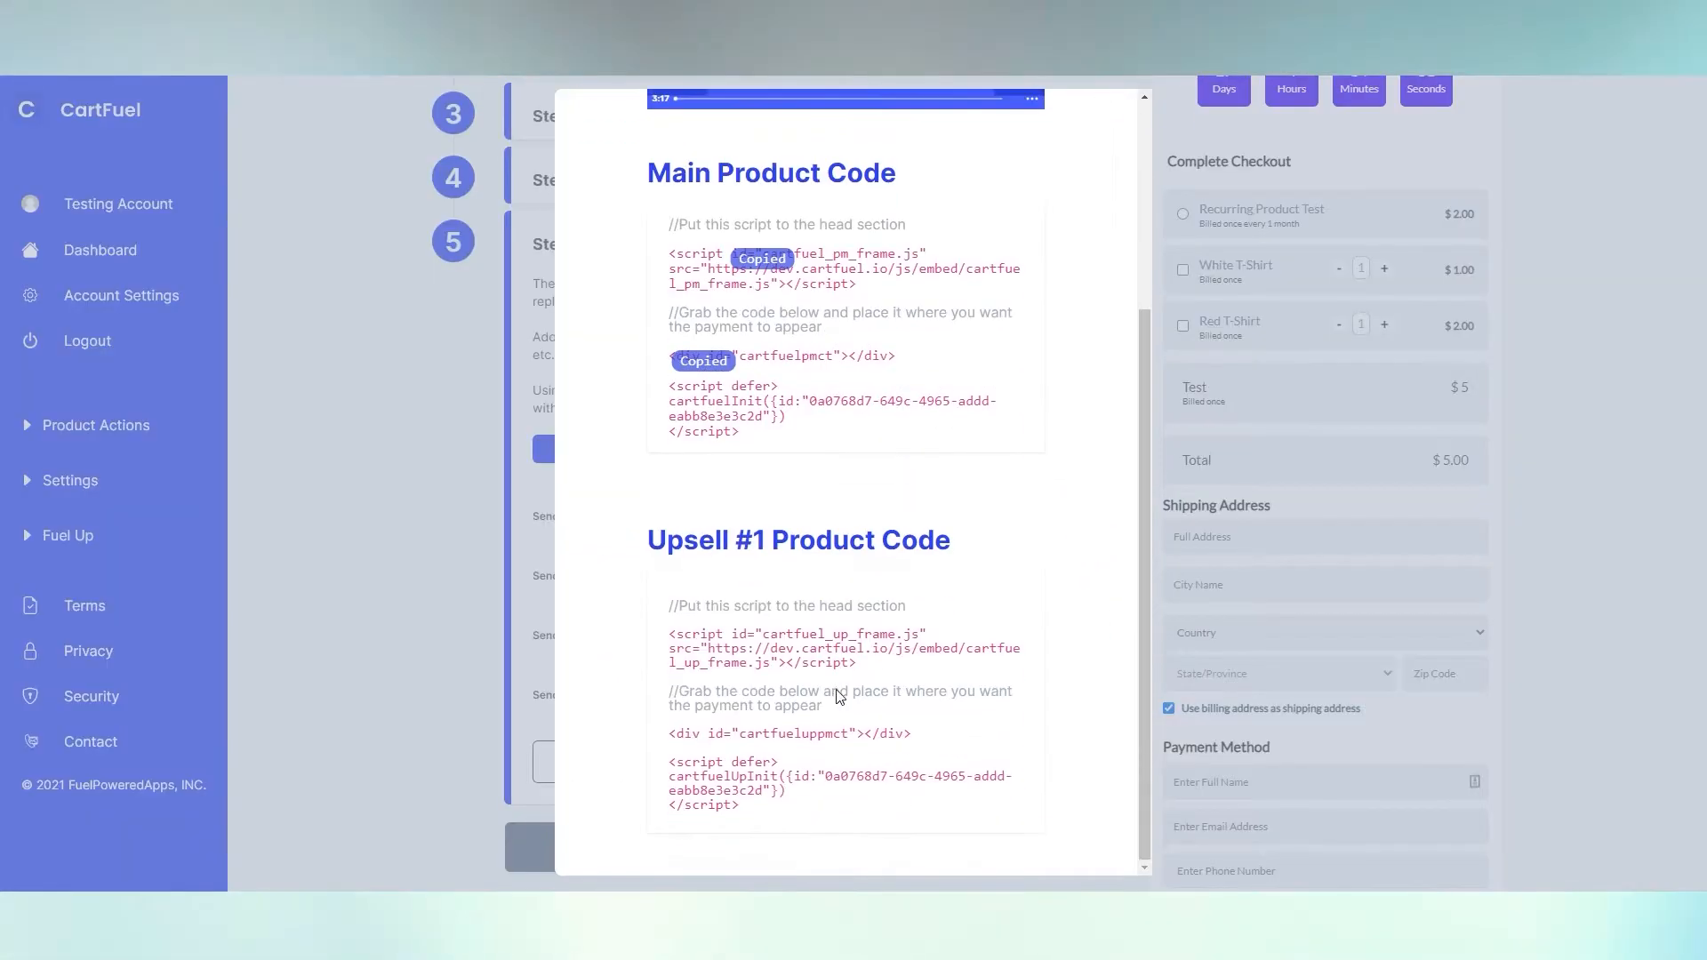
pyautogui.scroll(5, 736, 770)
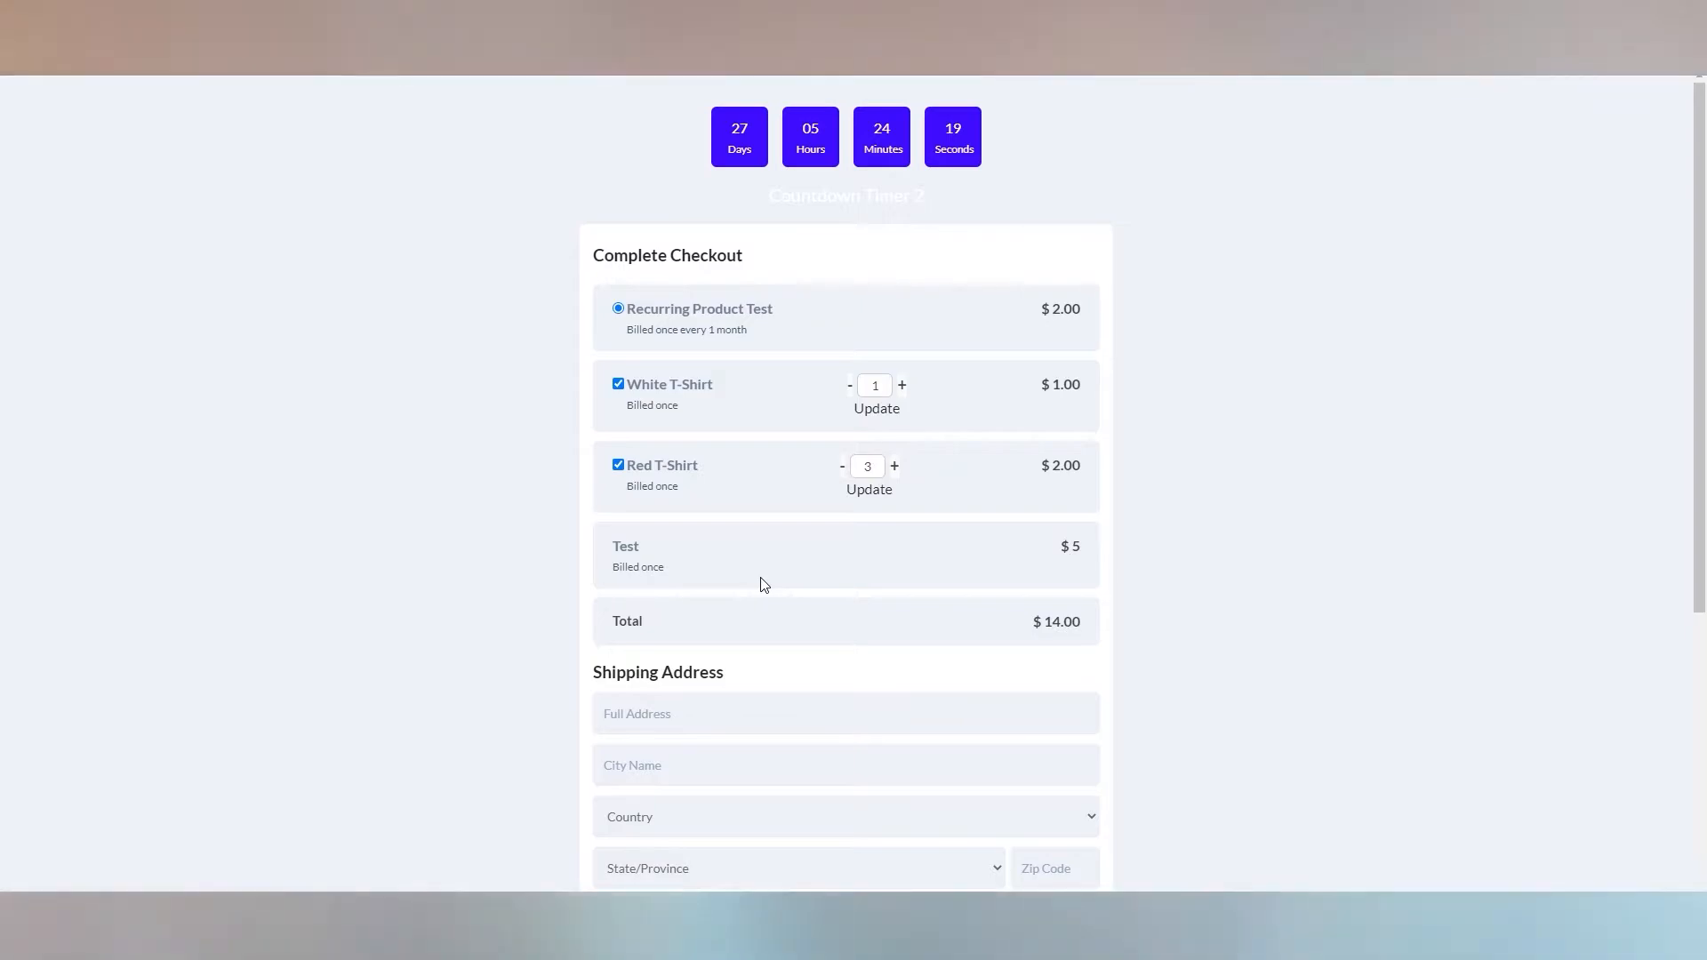
# - Look through the CartFuel checkout page and accept the Black T-Shirt upsell offer
pyautogui.scroll(-3, 762, 578)
pyautogui.scroll(-1, 762, 578)
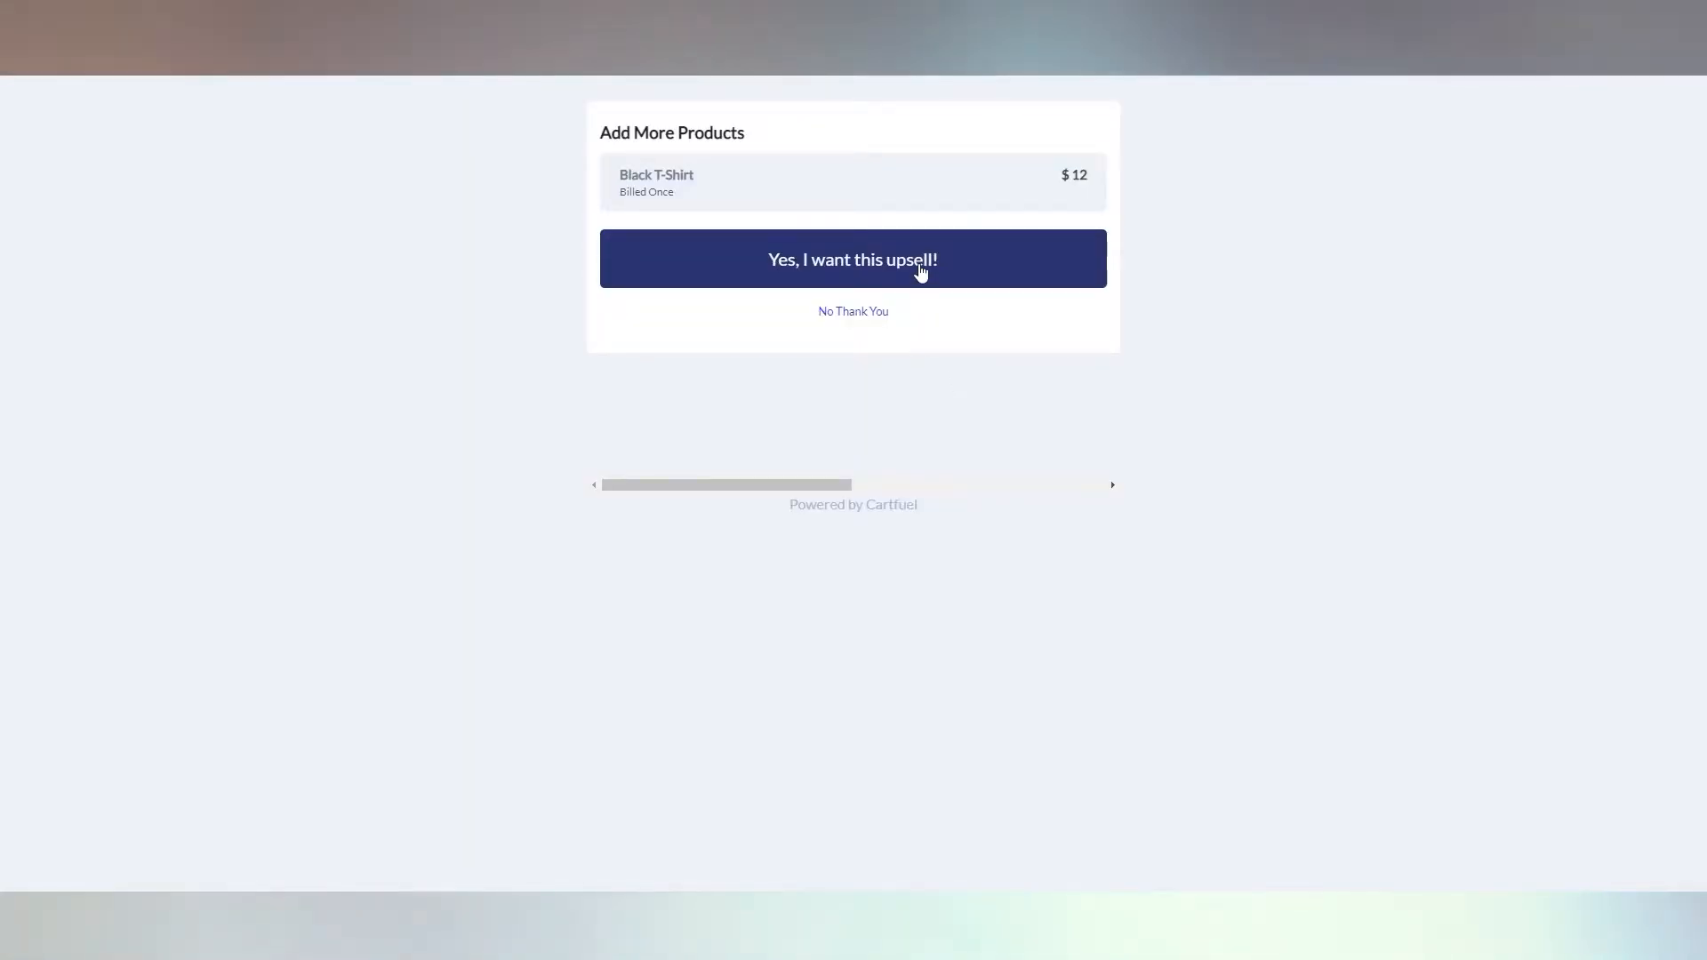
pyautogui.click(920, 272)
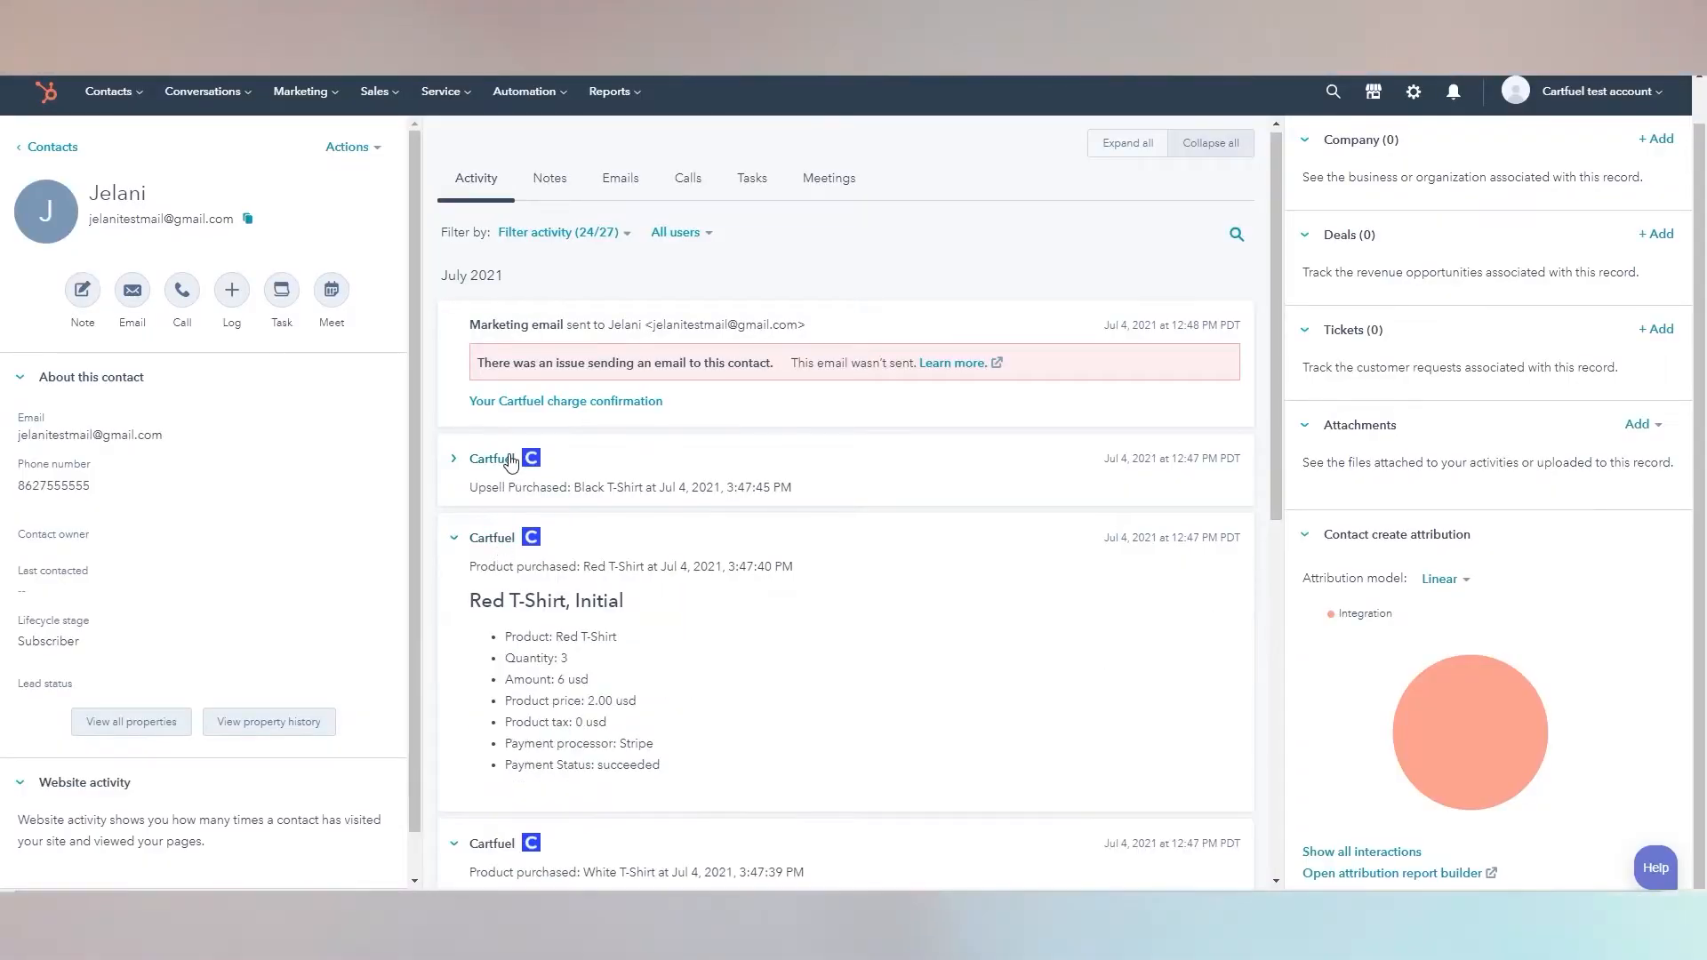
# - Switch to the HubSpot contact record, expand the Black T-Shirt upsell activity and review the Cartfuel purchase entries
pyautogui.click(502, 459)
pyautogui.scroll(-6, 762, 617)
pyautogui.scroll(-2, 762, 619)
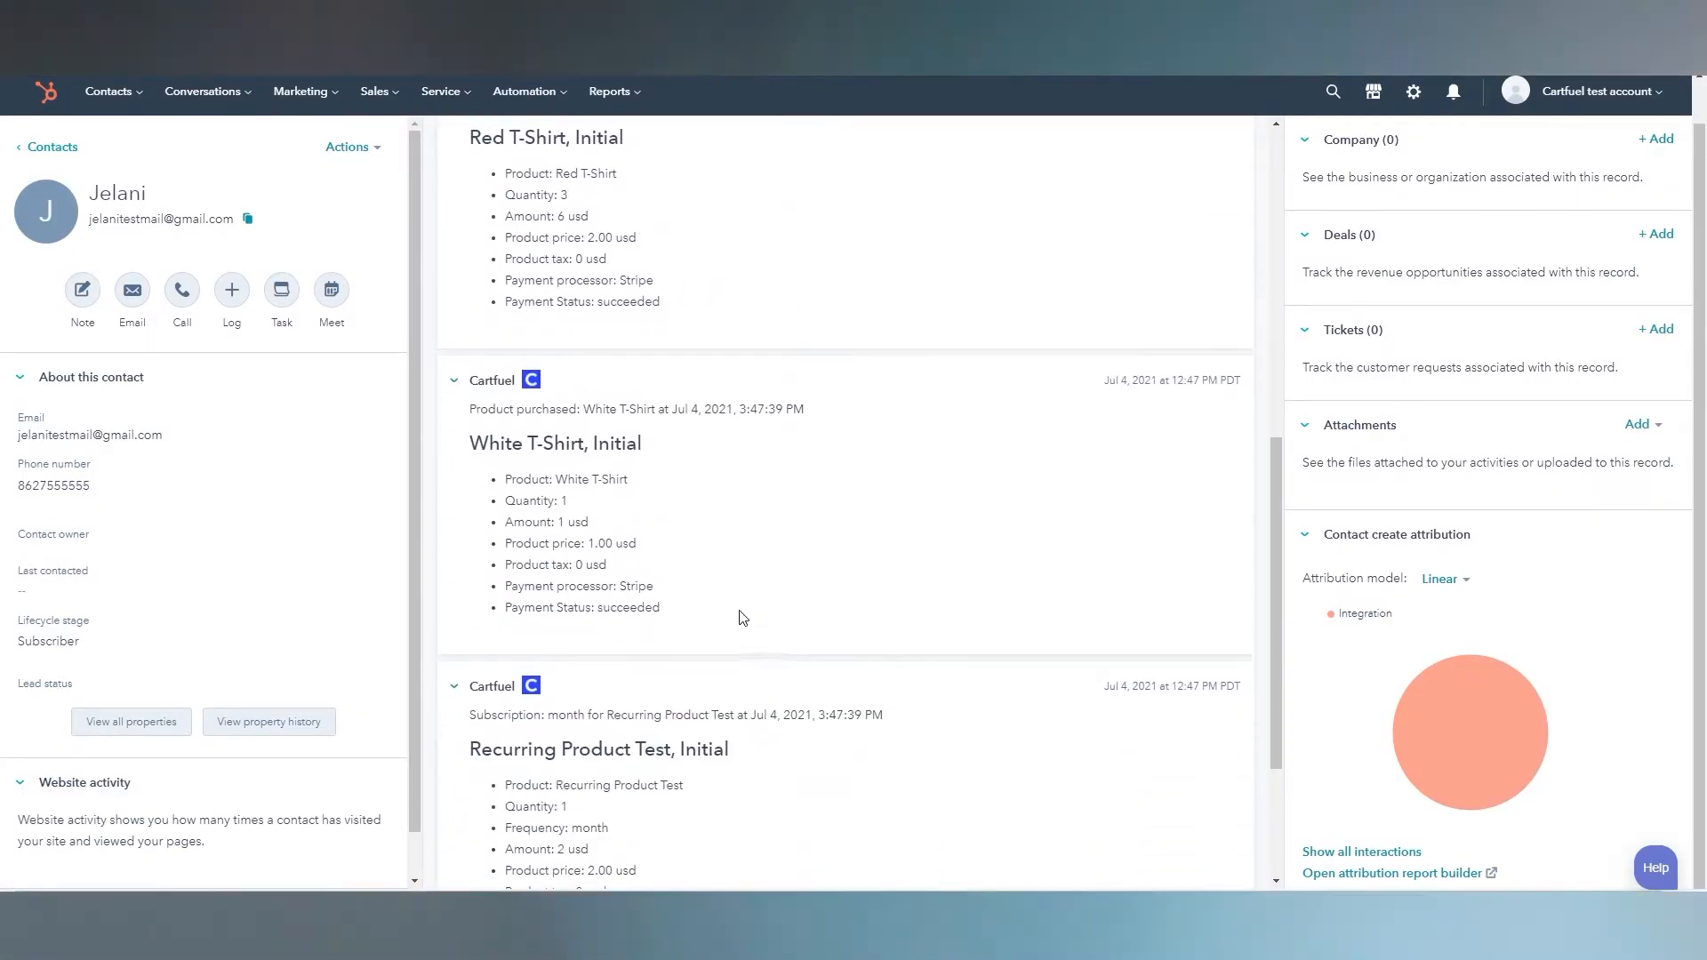
pyautogui.scroll(-2, 582, 592)
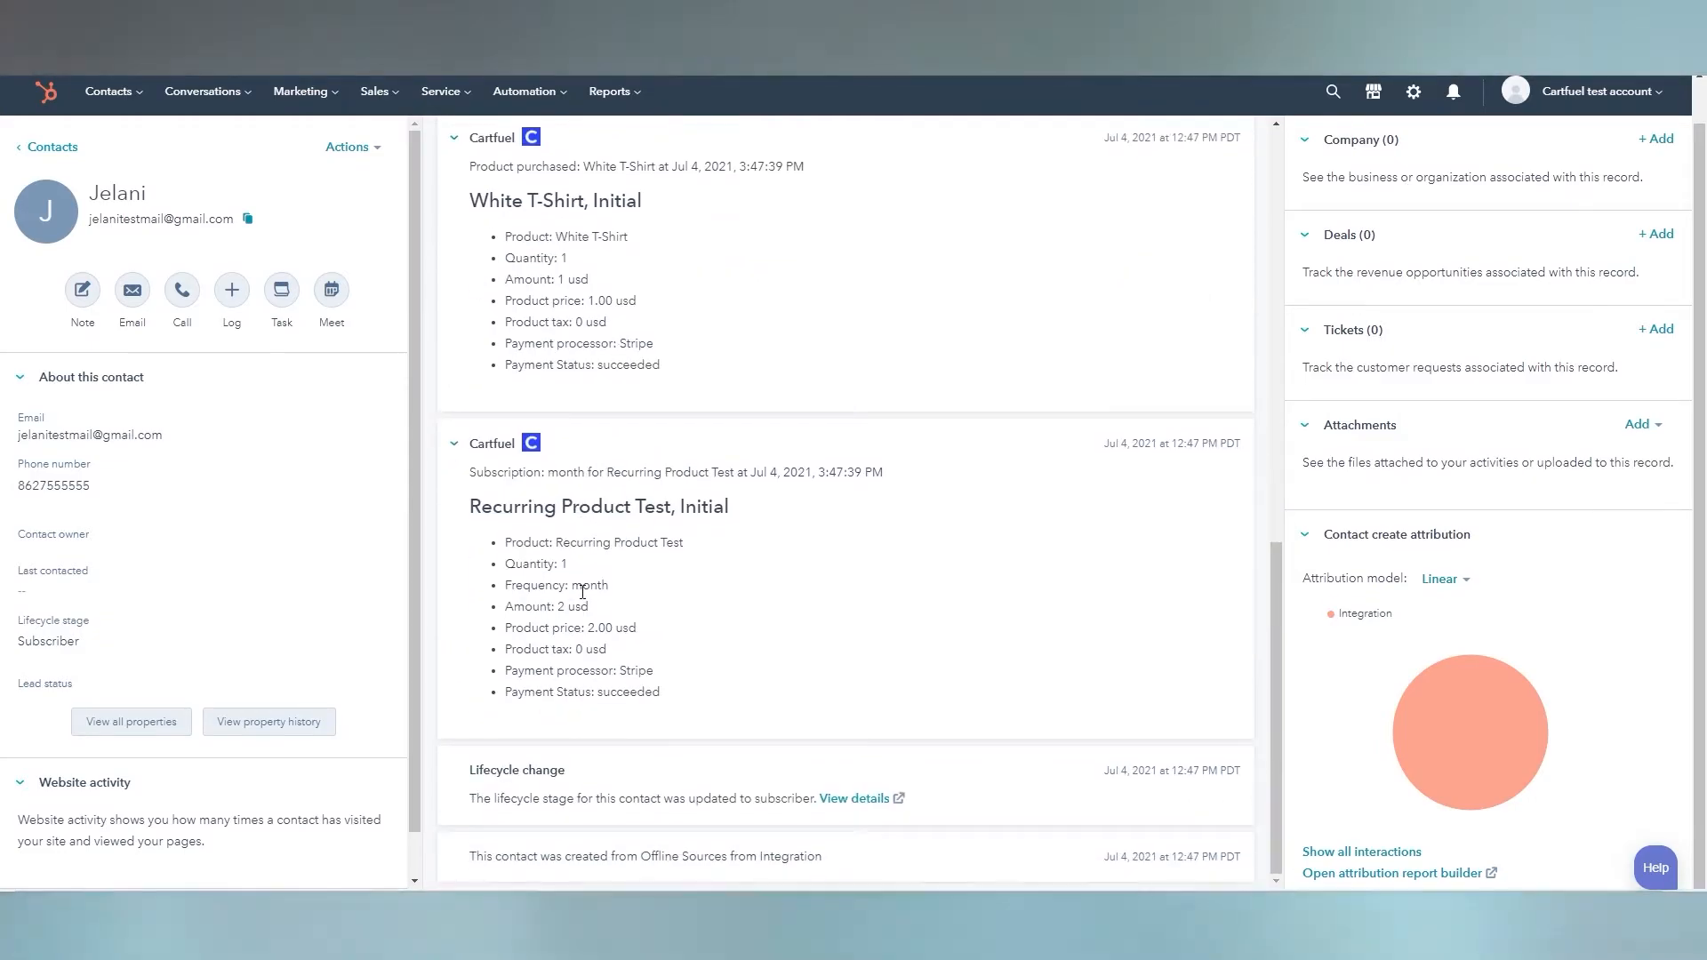
pyautogui.scroll(2, 582, 591)
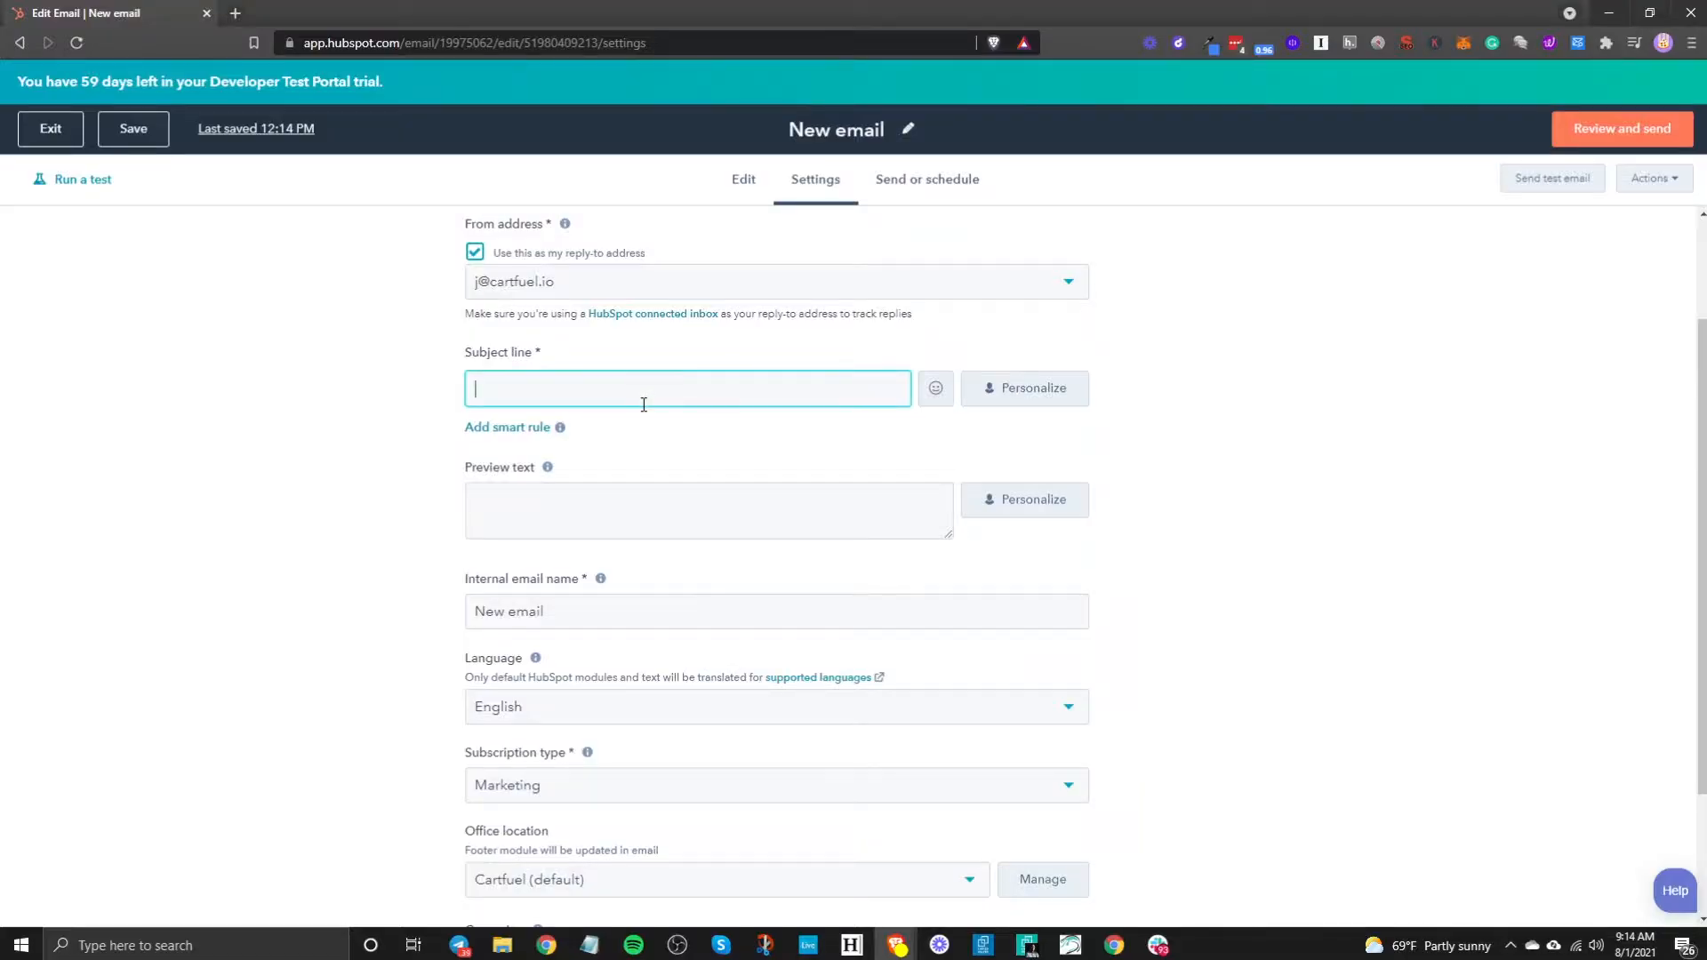
# - Set the subject line to "Hey" plus the Contacts "First name" token with default "there", and append "!" to the internal email name
pyautogui.write('Hey')
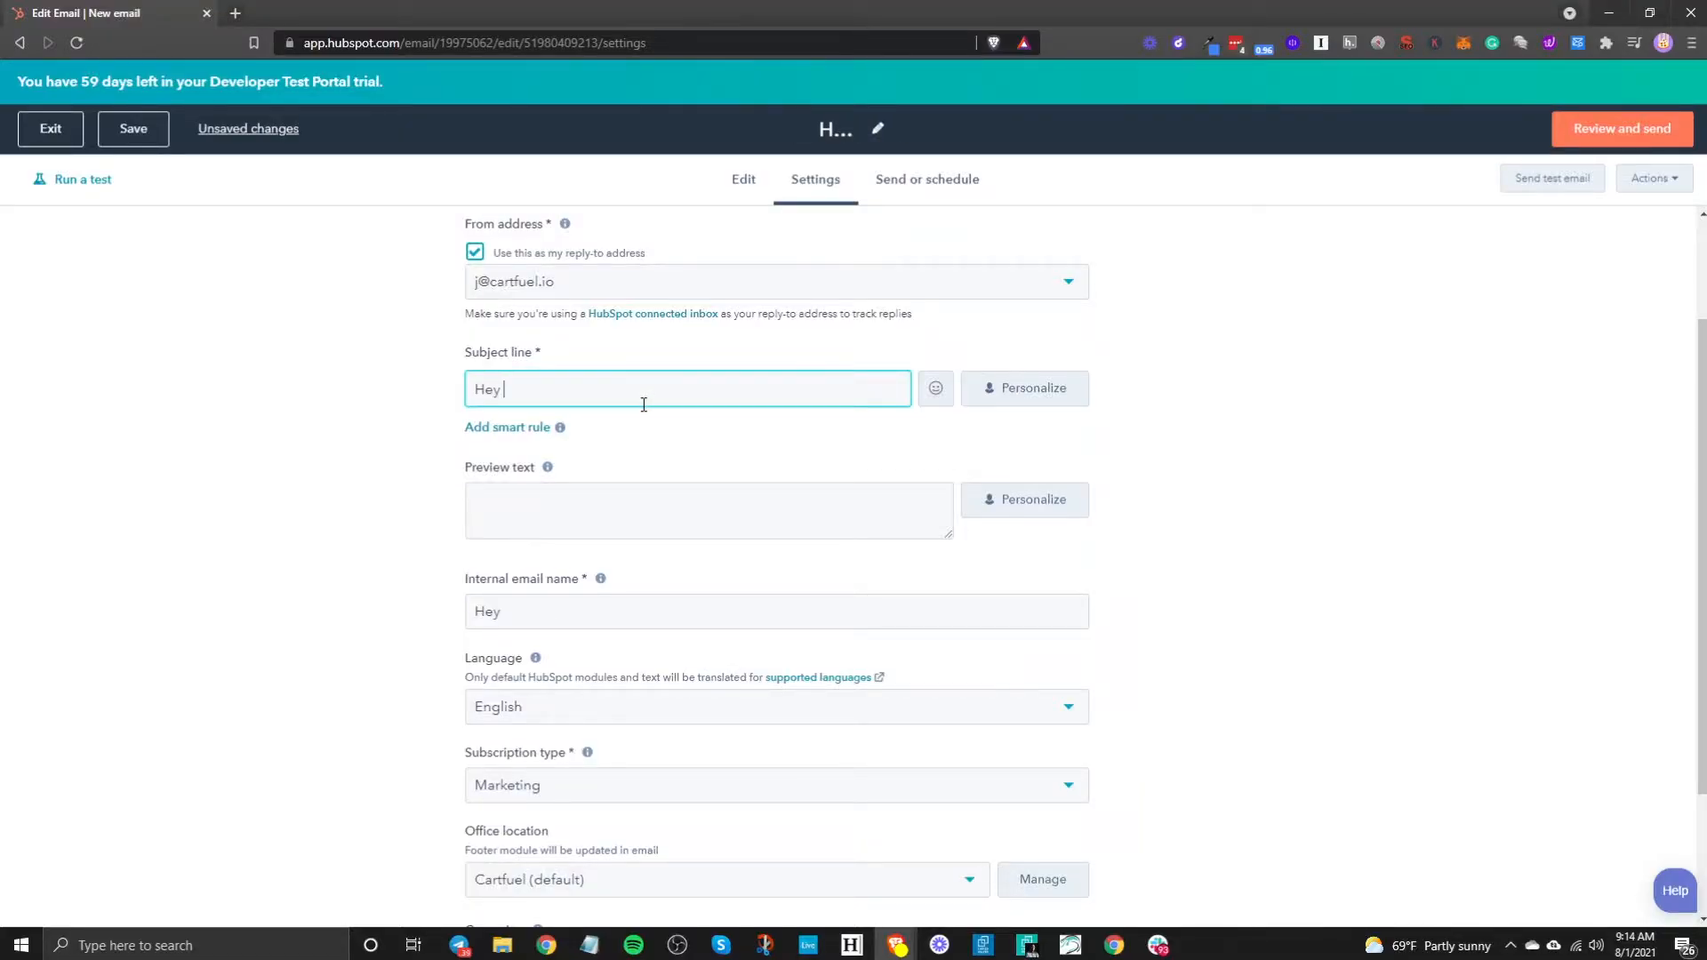
pyautogui.click(1009, 388)
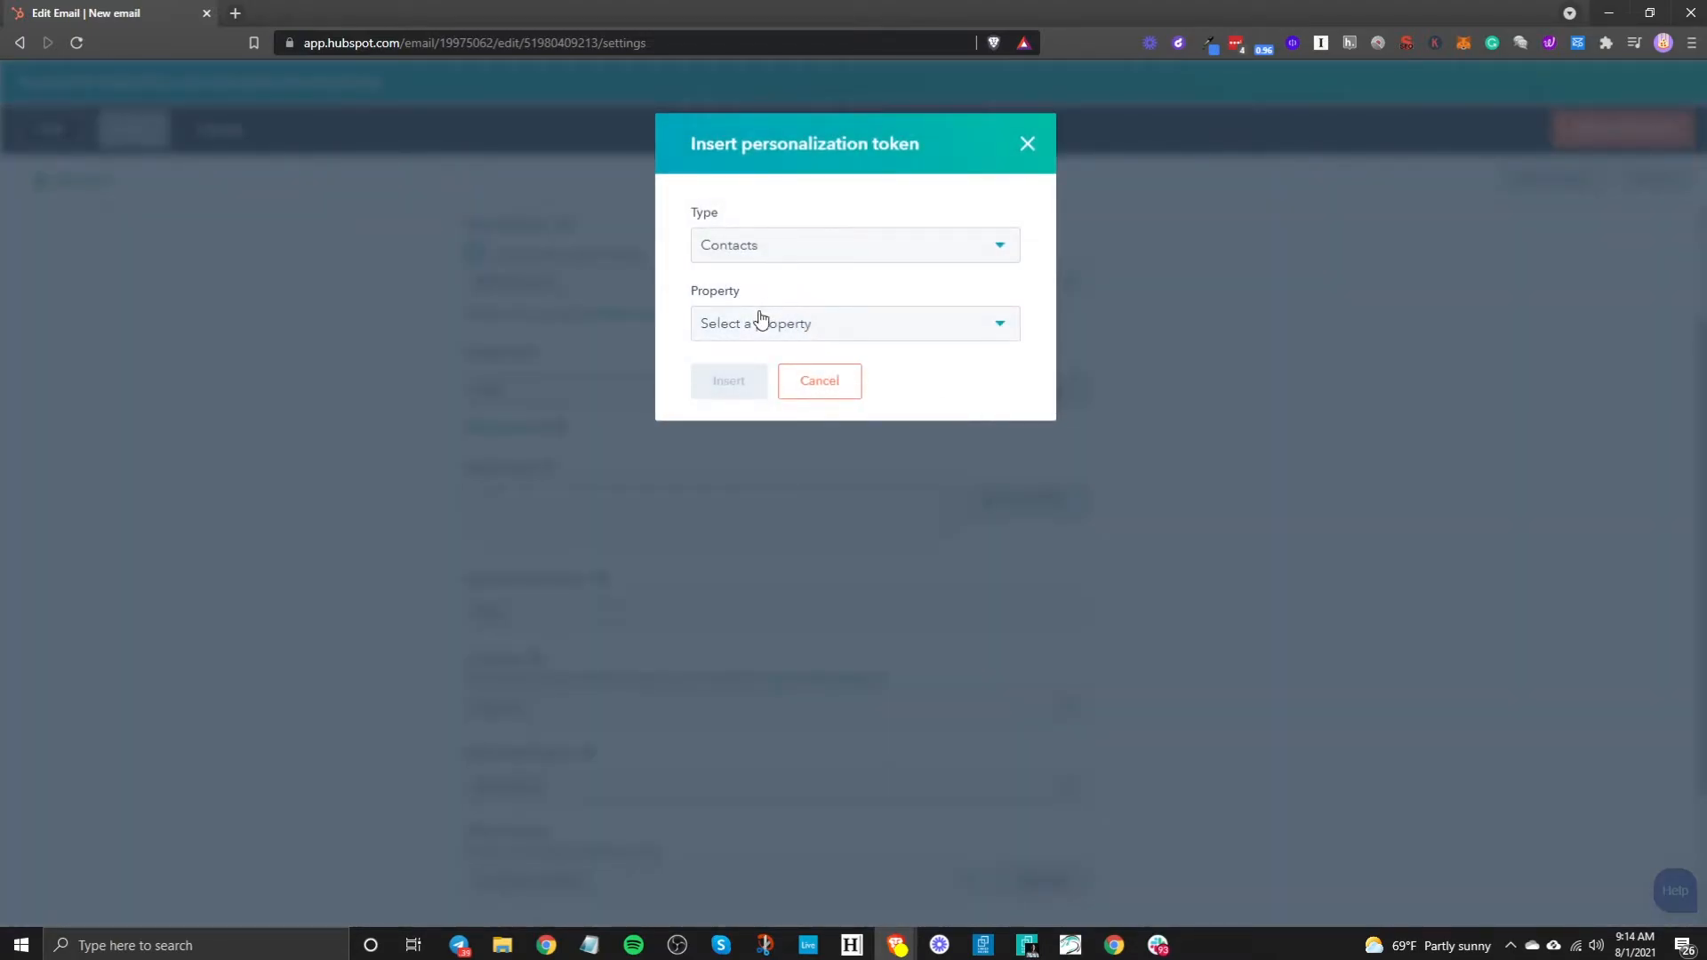
pyautogui.click(760, 320)
pyautogui.write('name')
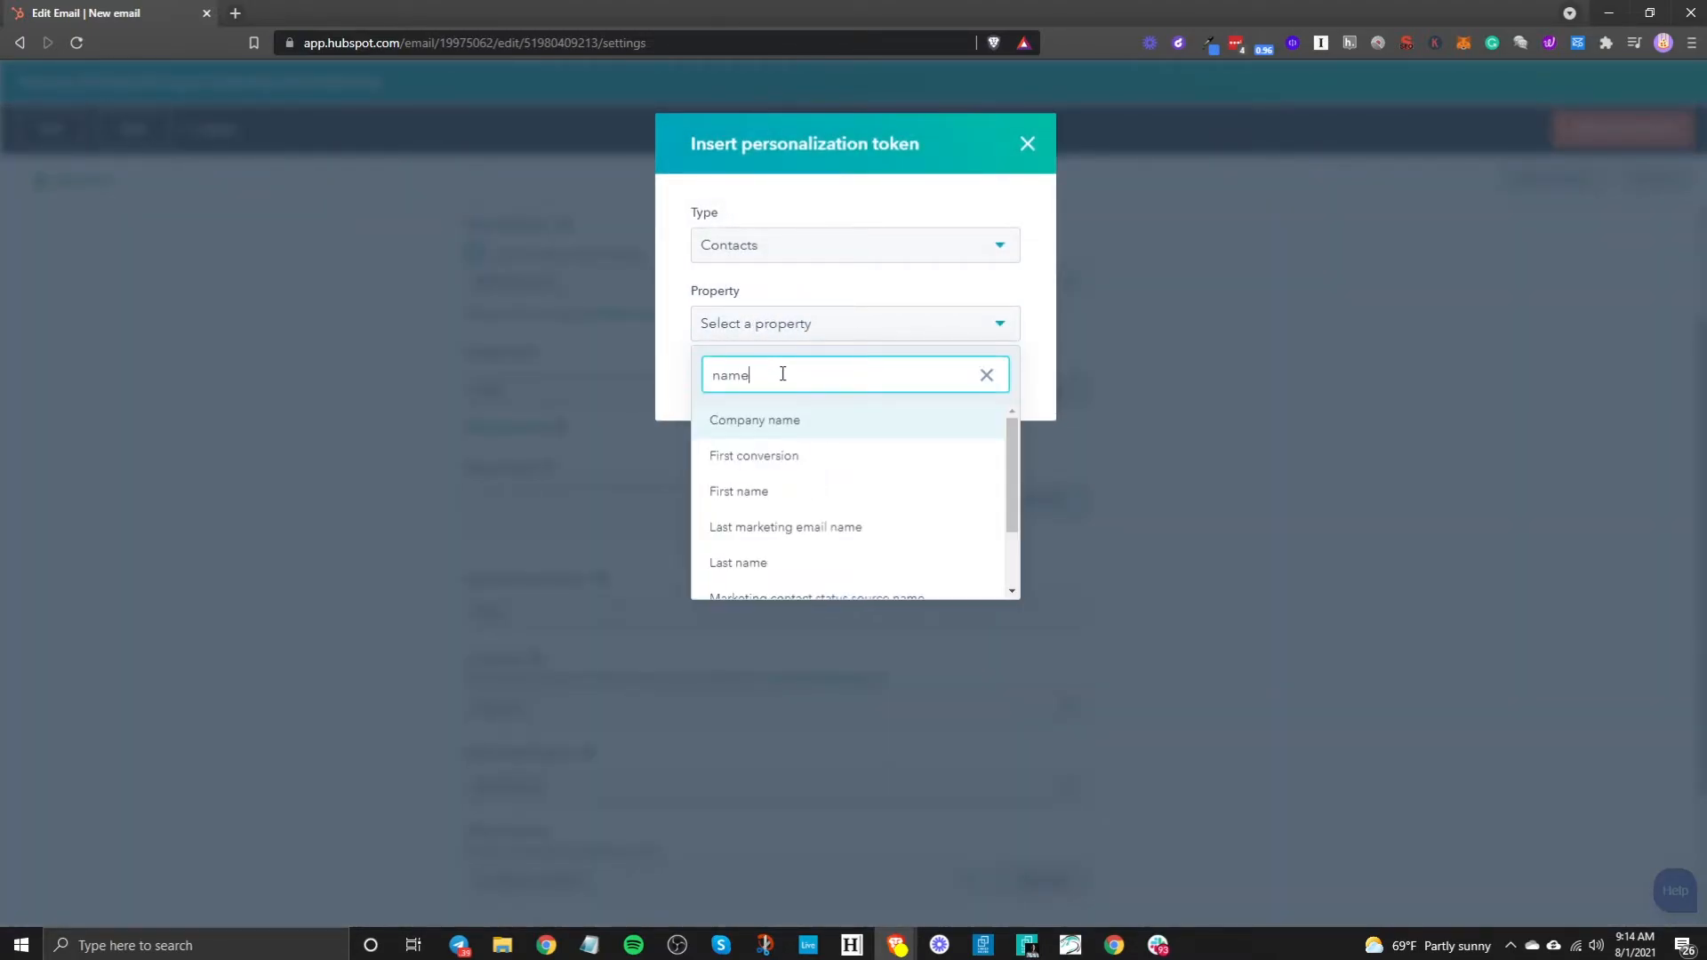
pyautogui.click(731, 505)
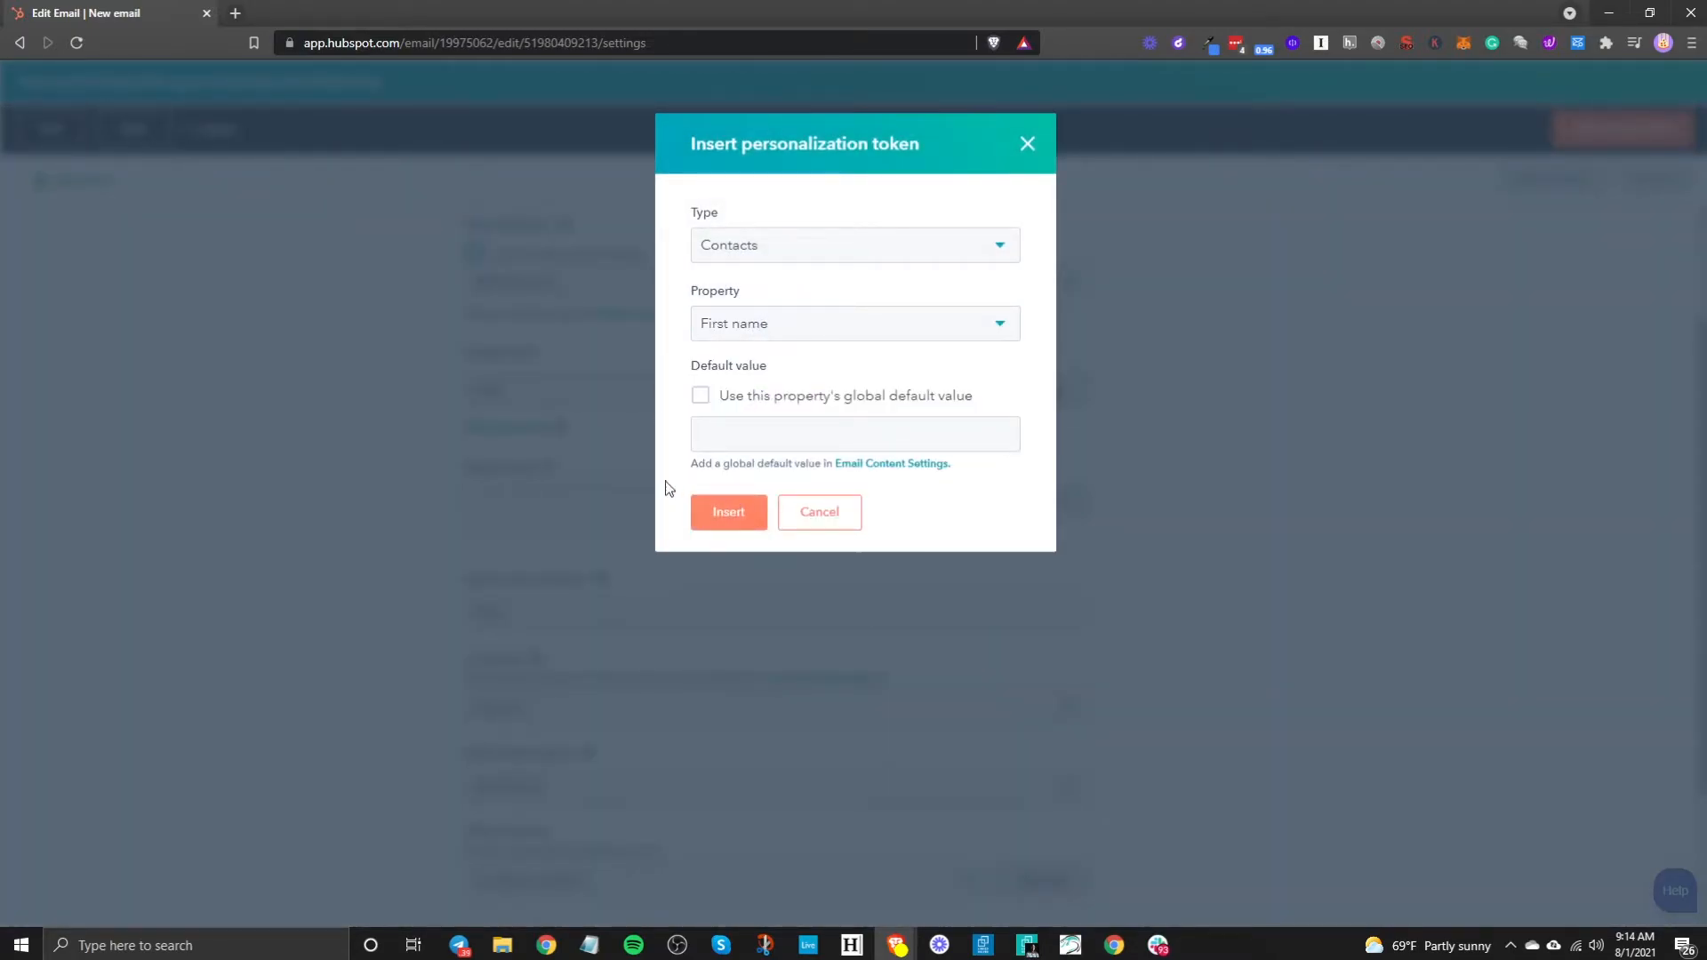
pyautogui.click(722, 427)
pyautogui.write('there')
pyautogui.click(730, 514)
pyautogui.click(893, 613)
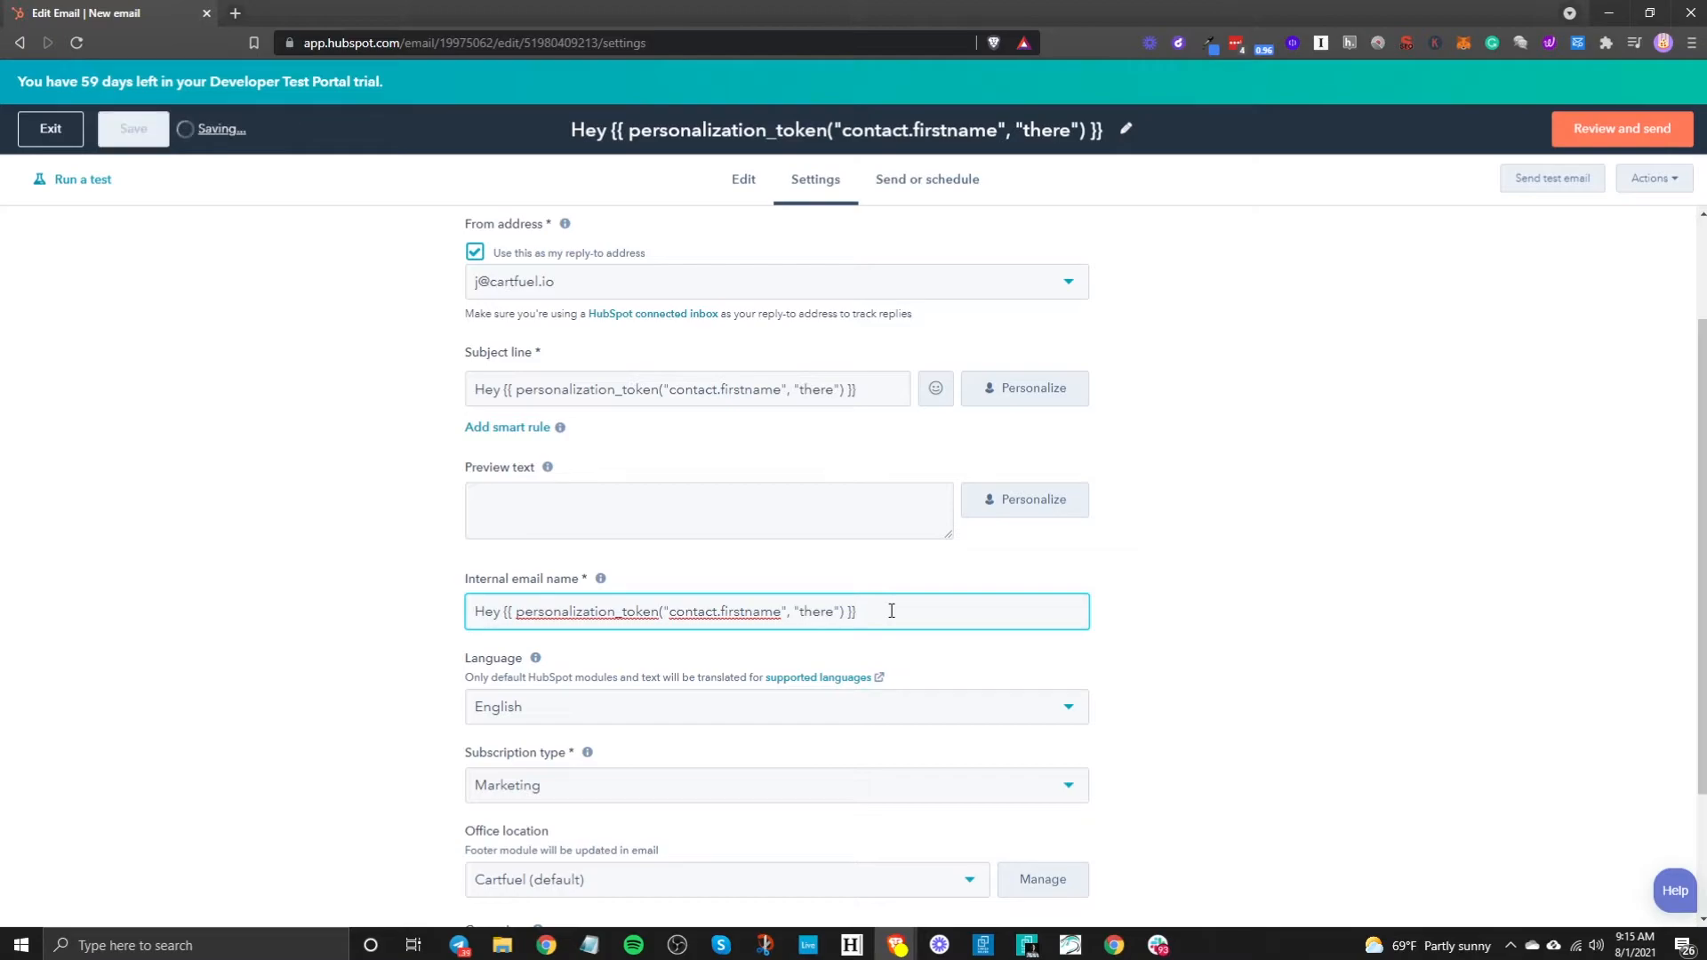
pyautogui.write('!')
# - Check the options available for the email's subscription type and office location, keeping the current selections
pyautogui.scroll(-2, 721, 587)
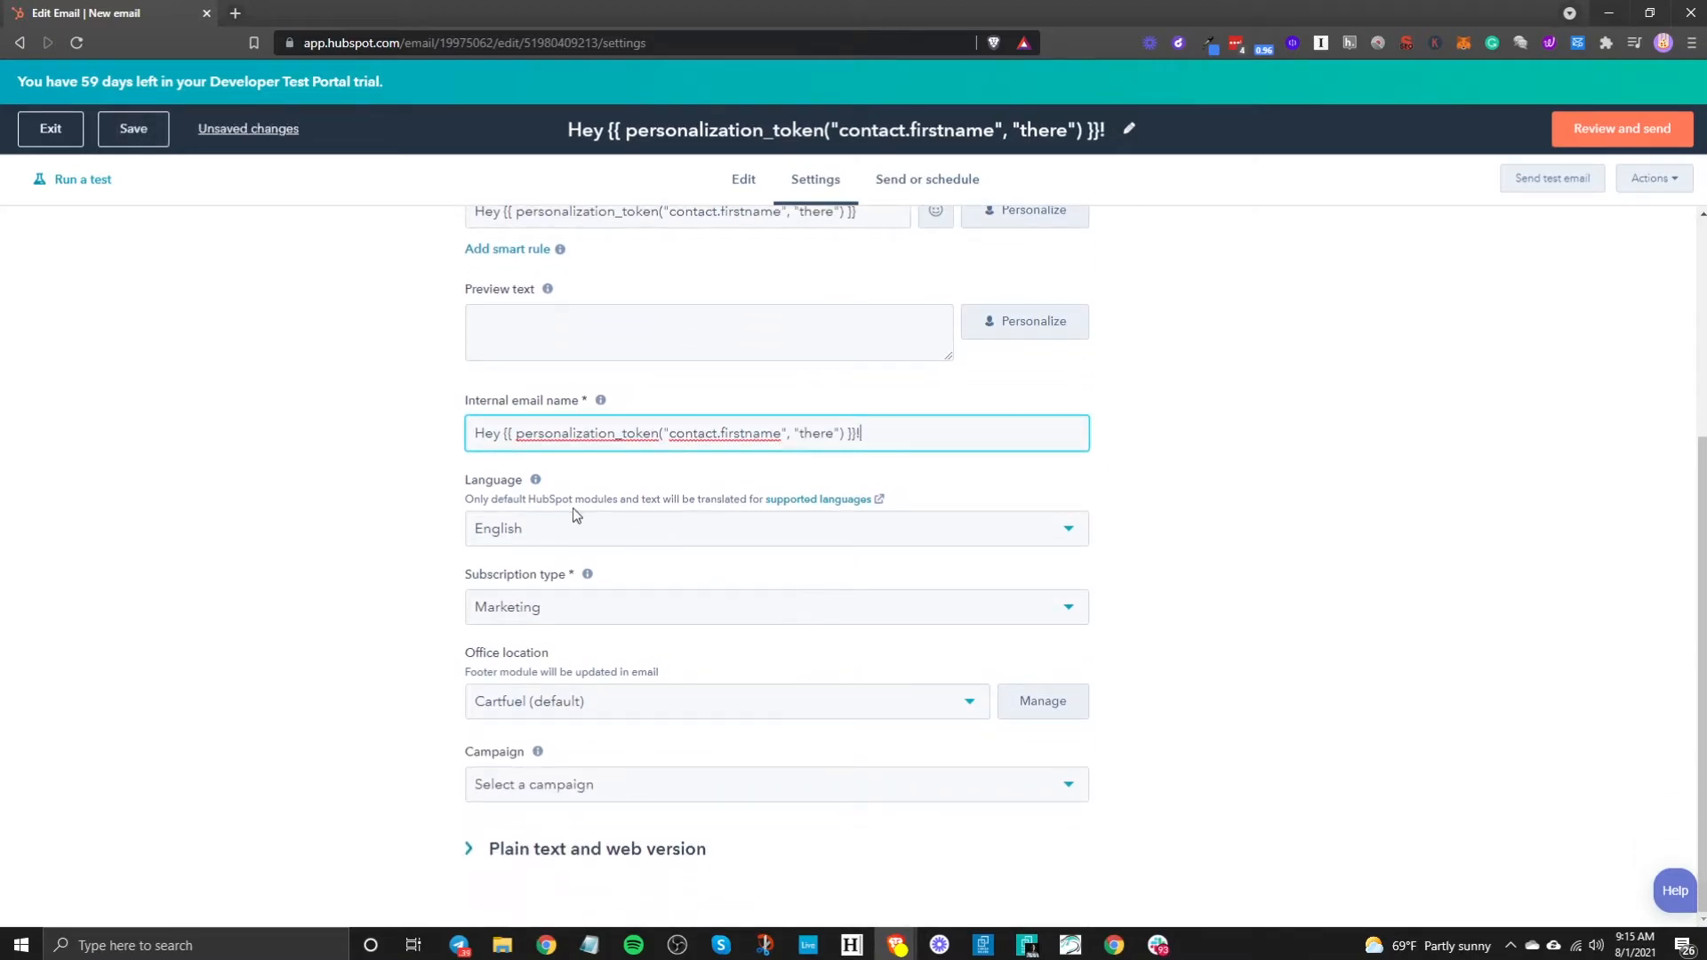
pyautogui.click(544, 613)
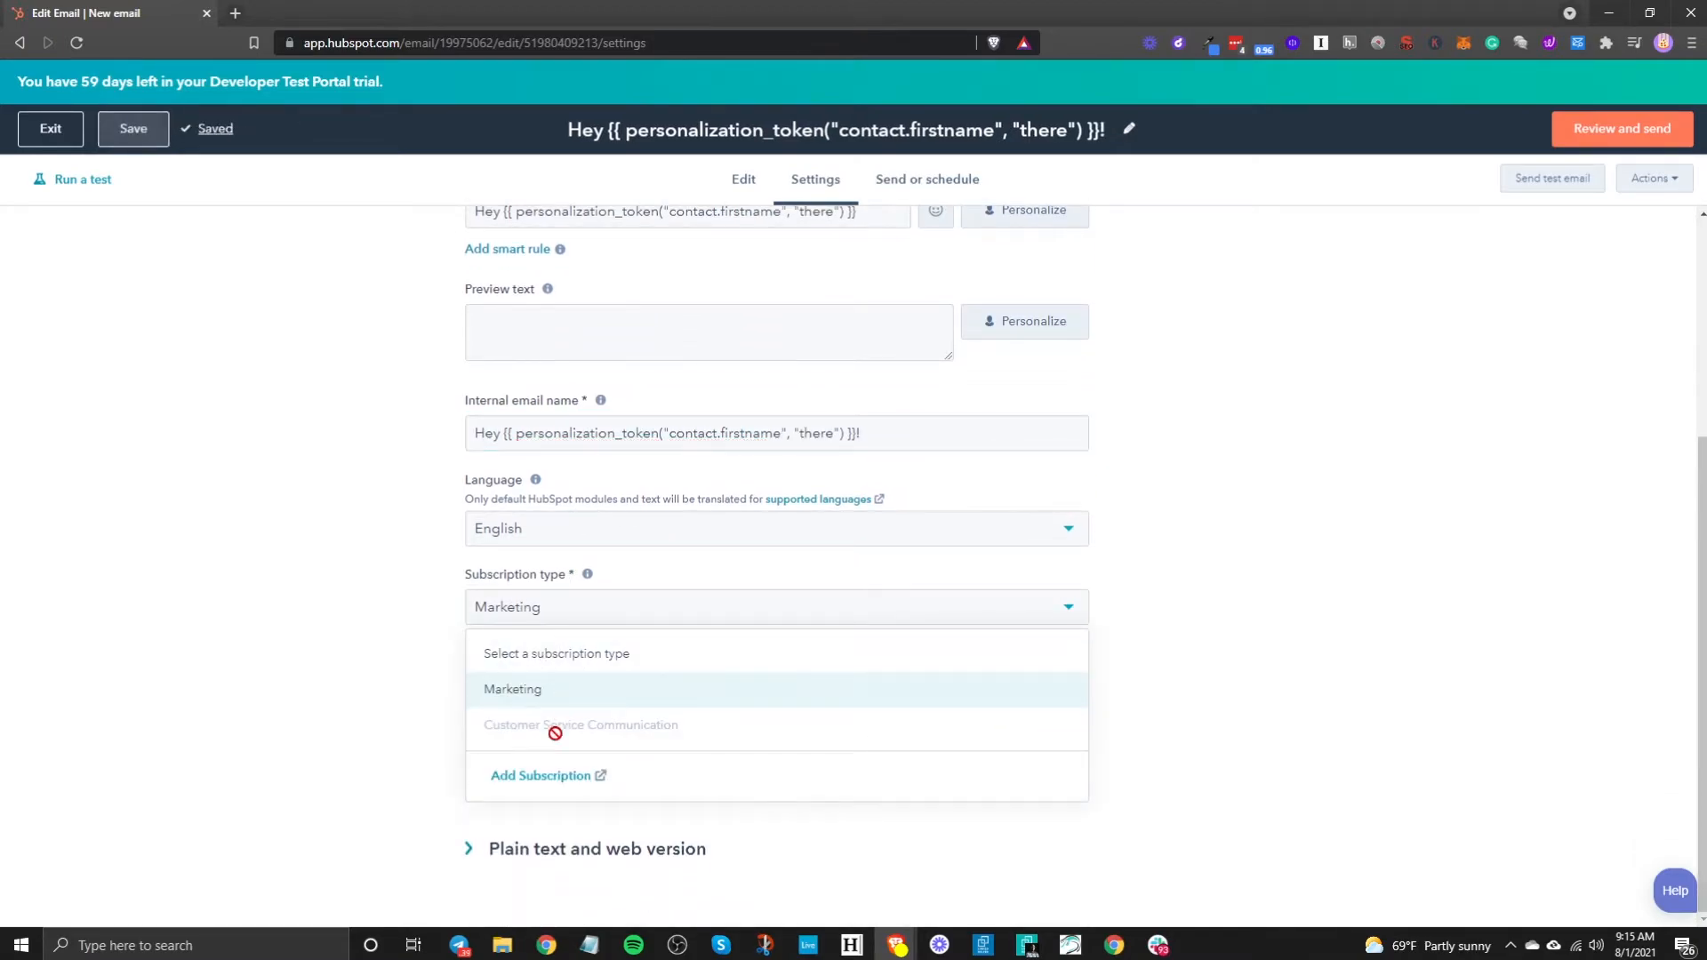
pyautogui.click(1213, 704)
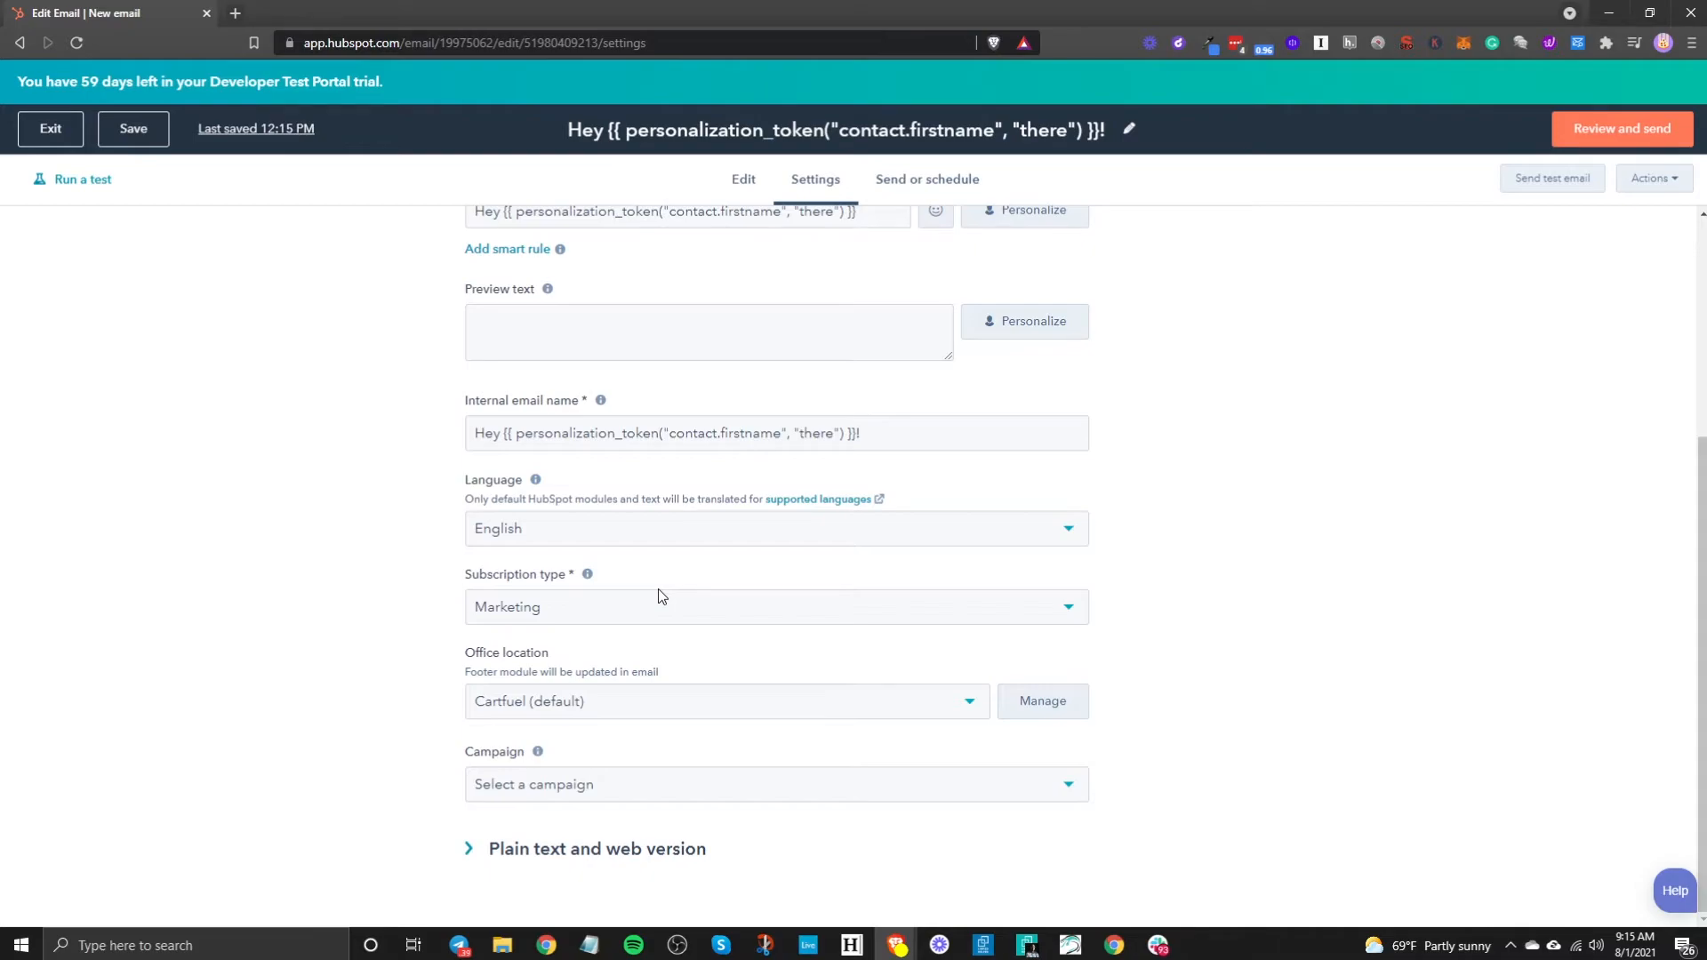
pyautogui.click(585, 711)
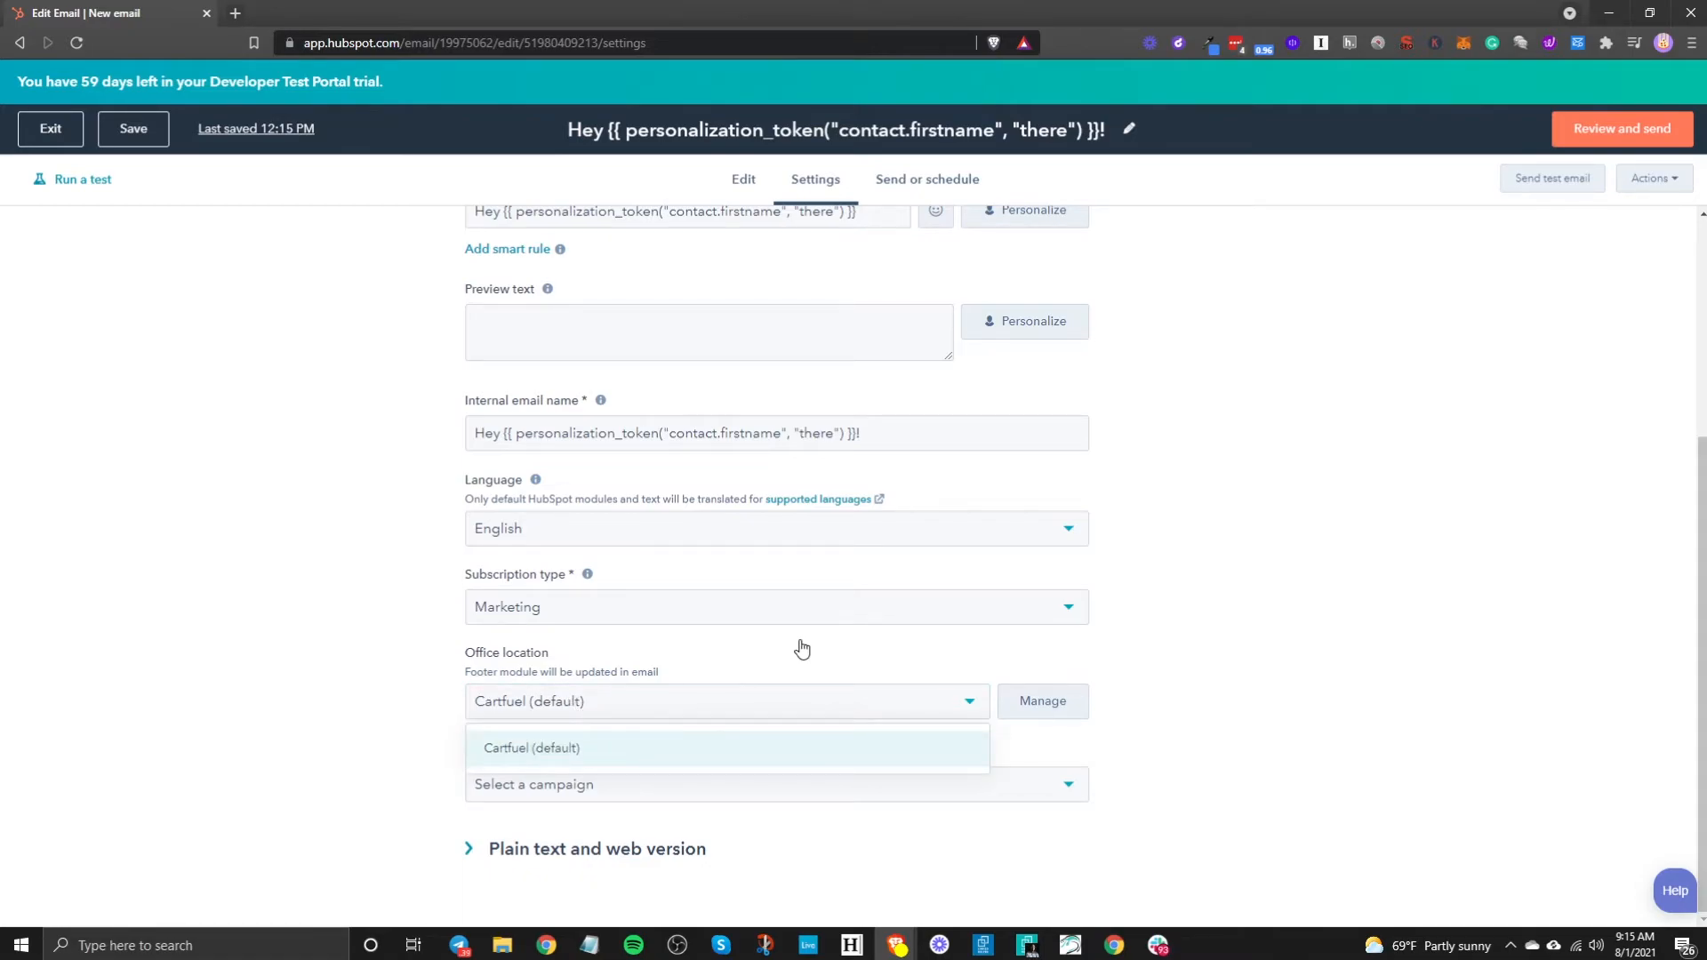
pyautogui.click(1202, 670)
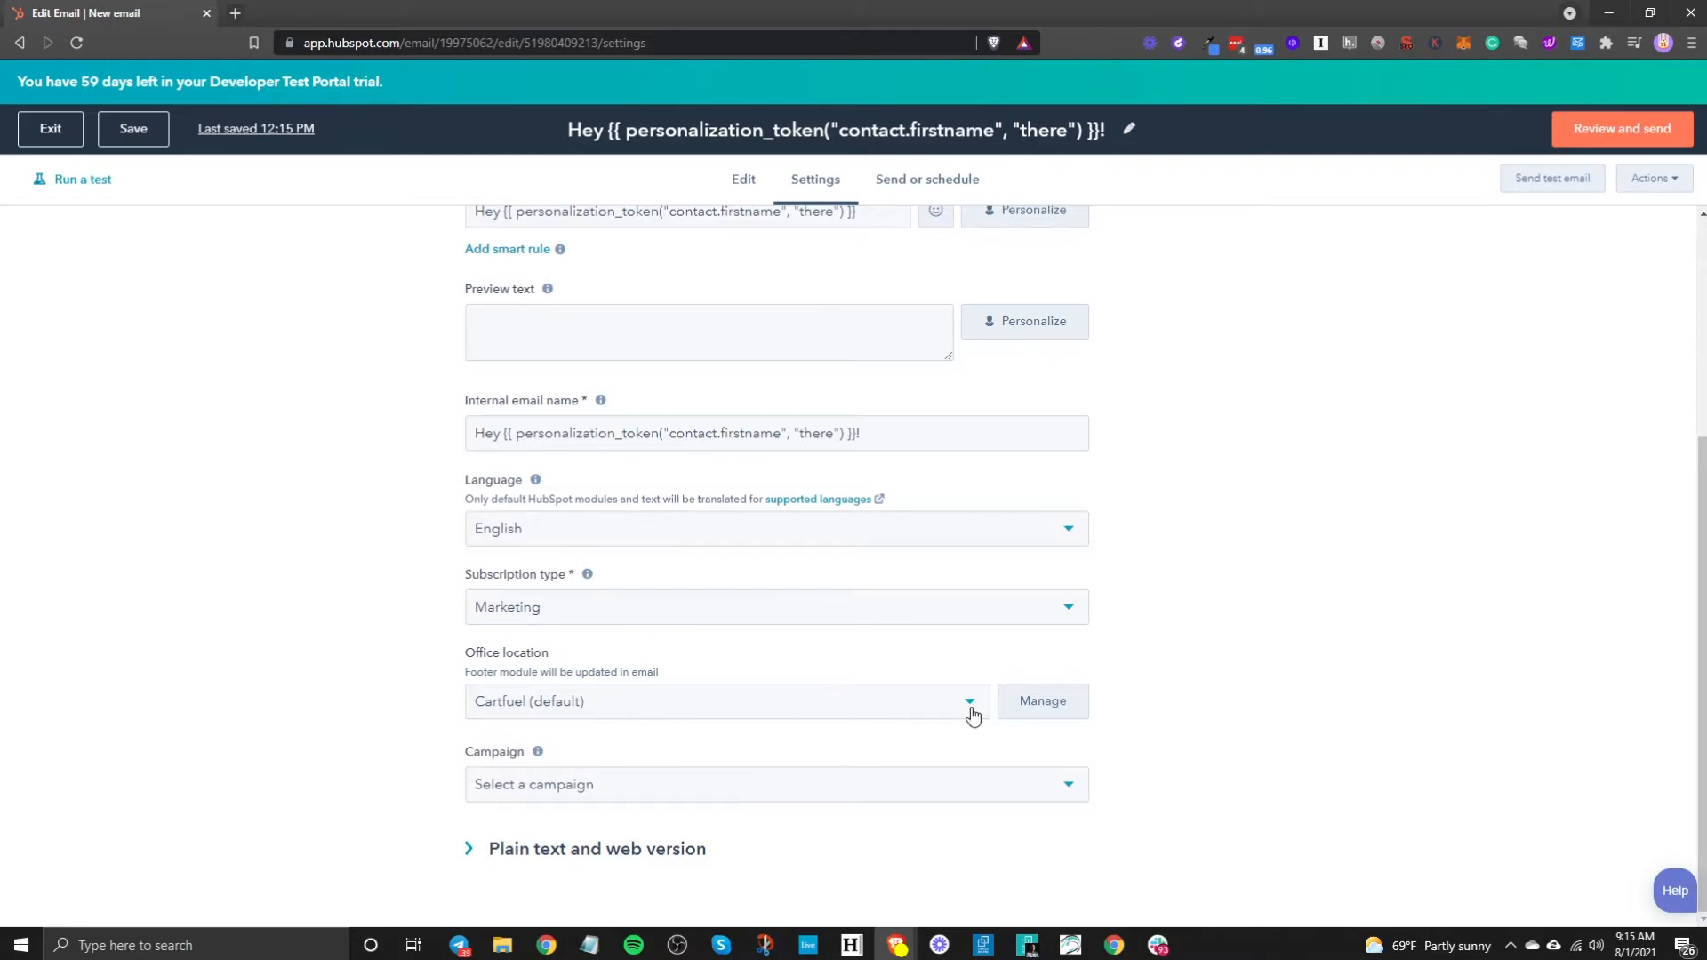
# - Open the footer management for the office location, review the company and address fields, and close it
pyautogui.click(1036, 715)
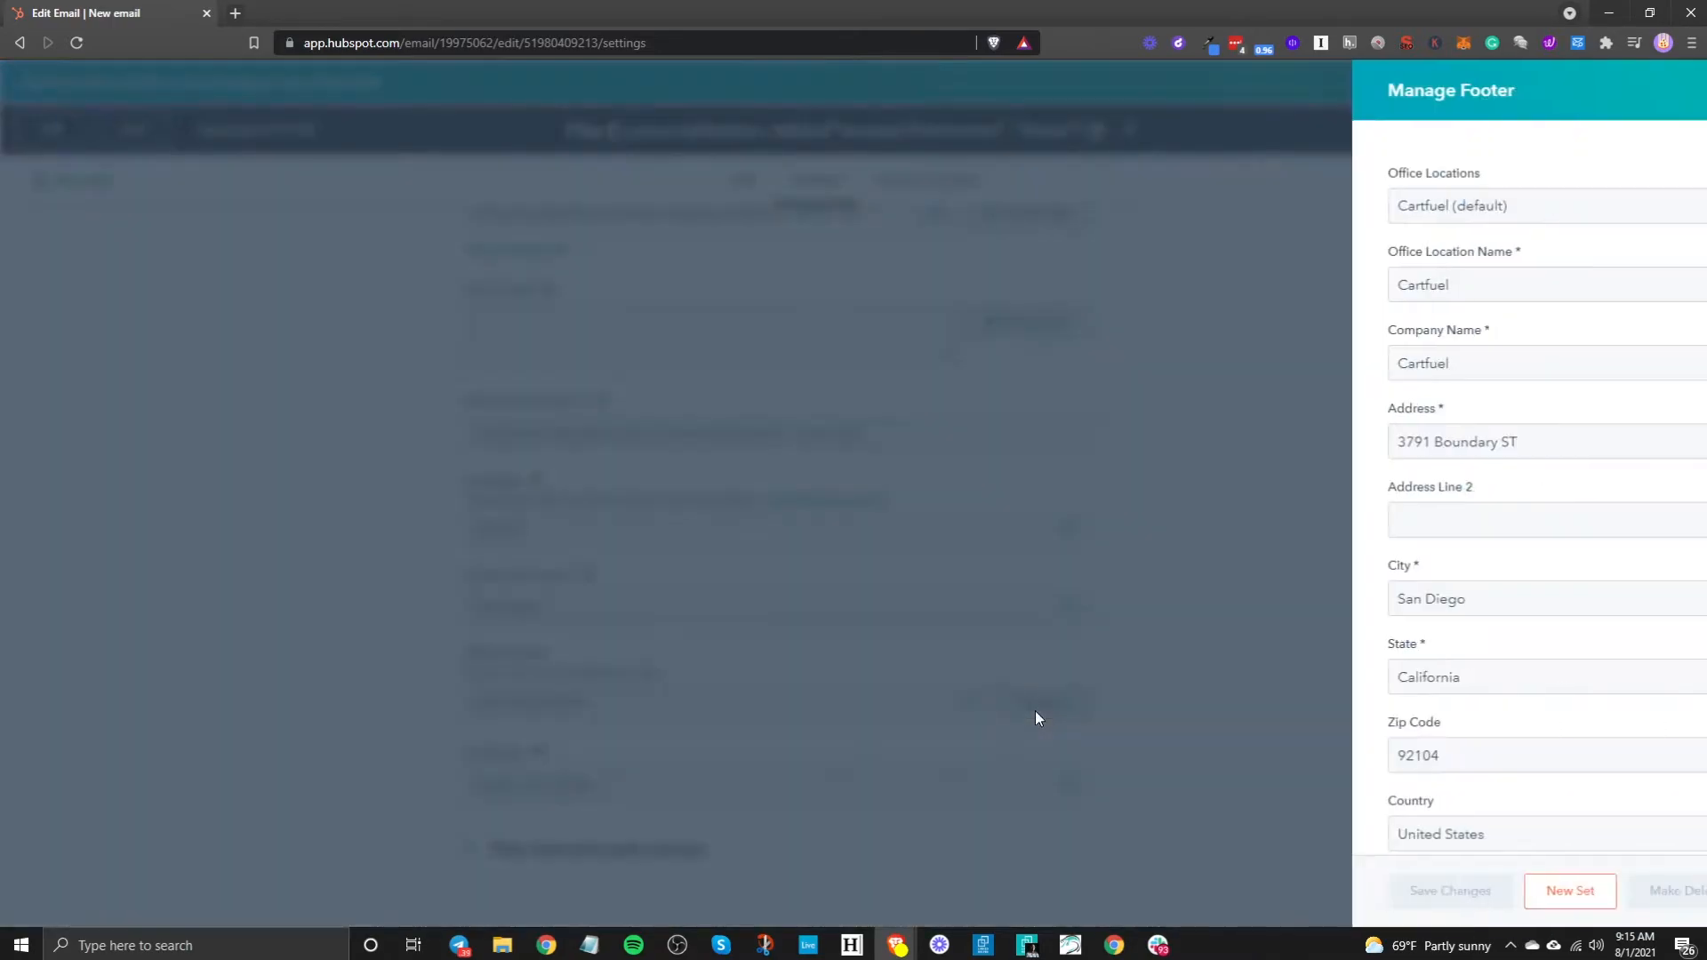
pyautogui.scroll(-3, 1246, 637)
pyautogui.scroll(3, 1251, 689)
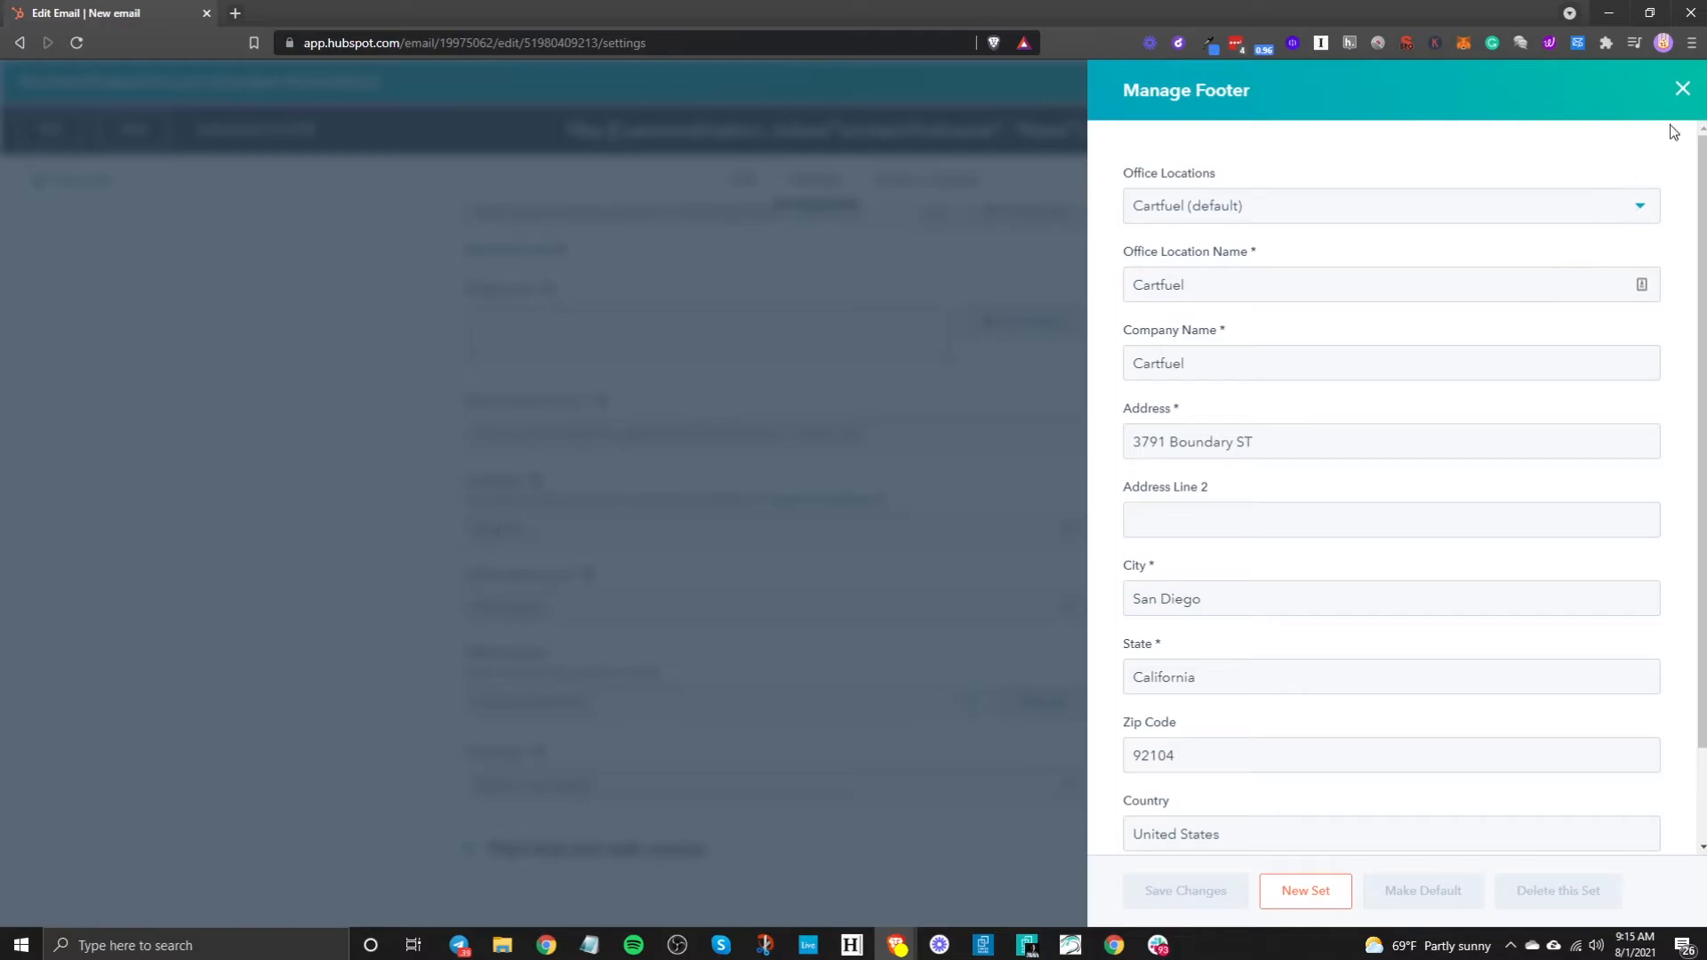
pyautogui.click(1682, 89)
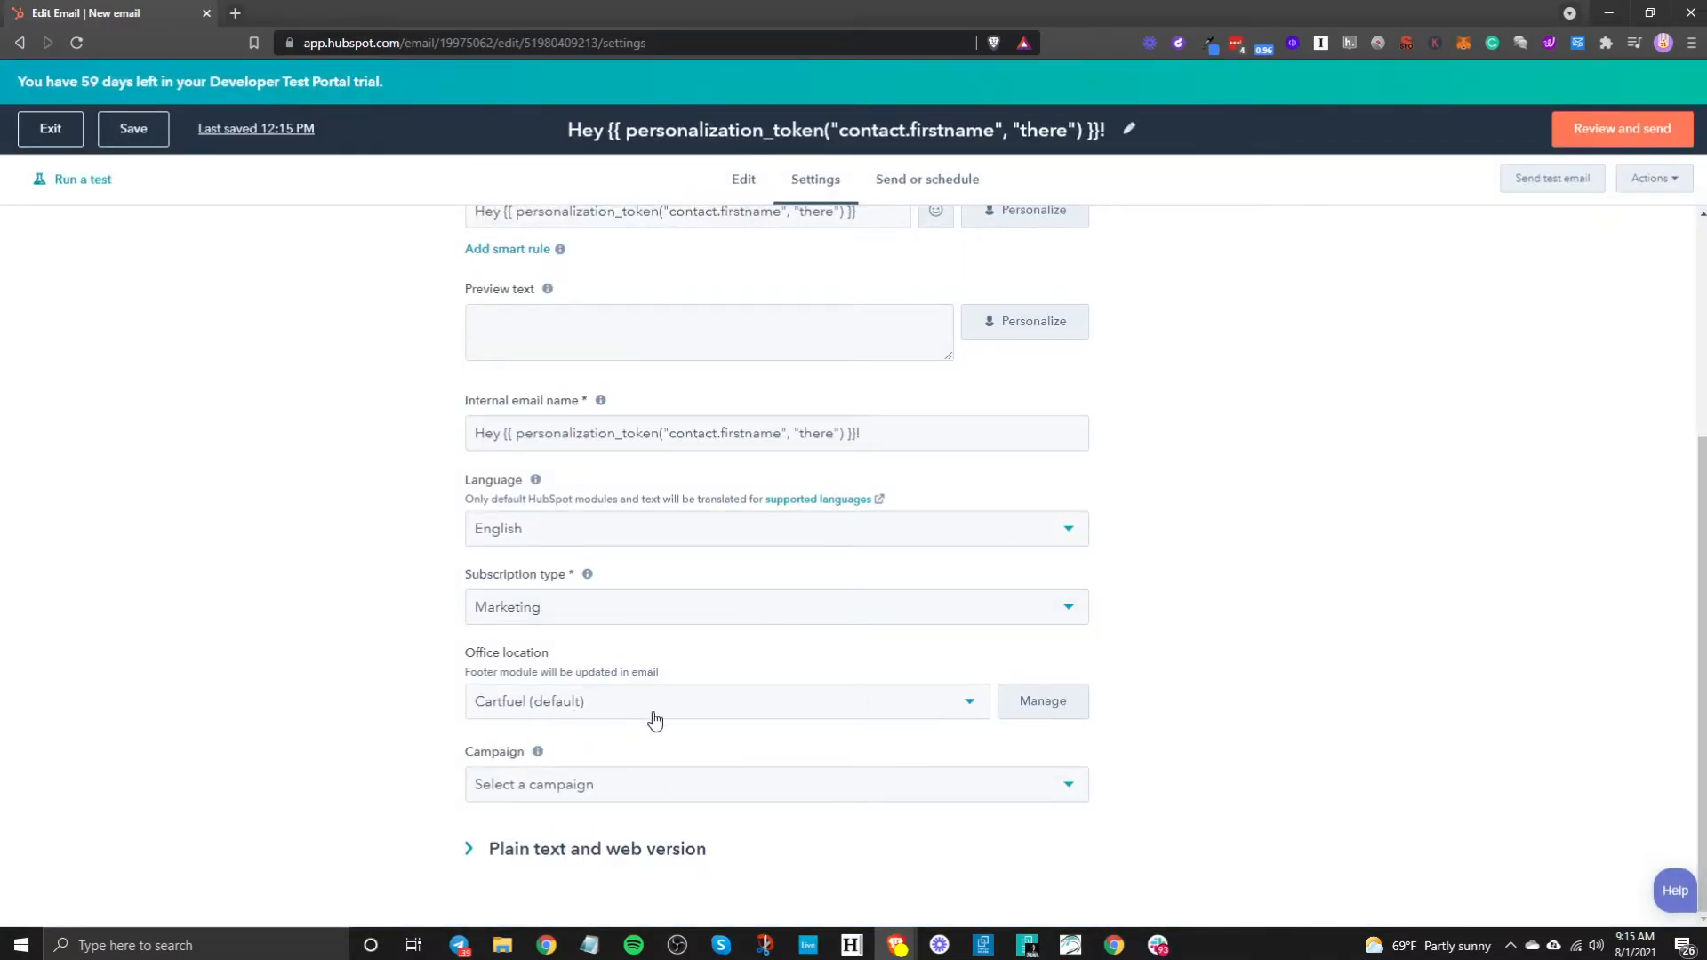
# - Open the form for creating a campaign, examine its name, goal, audience and budget fields, and cancel it
pyautogui.click(662, 799)
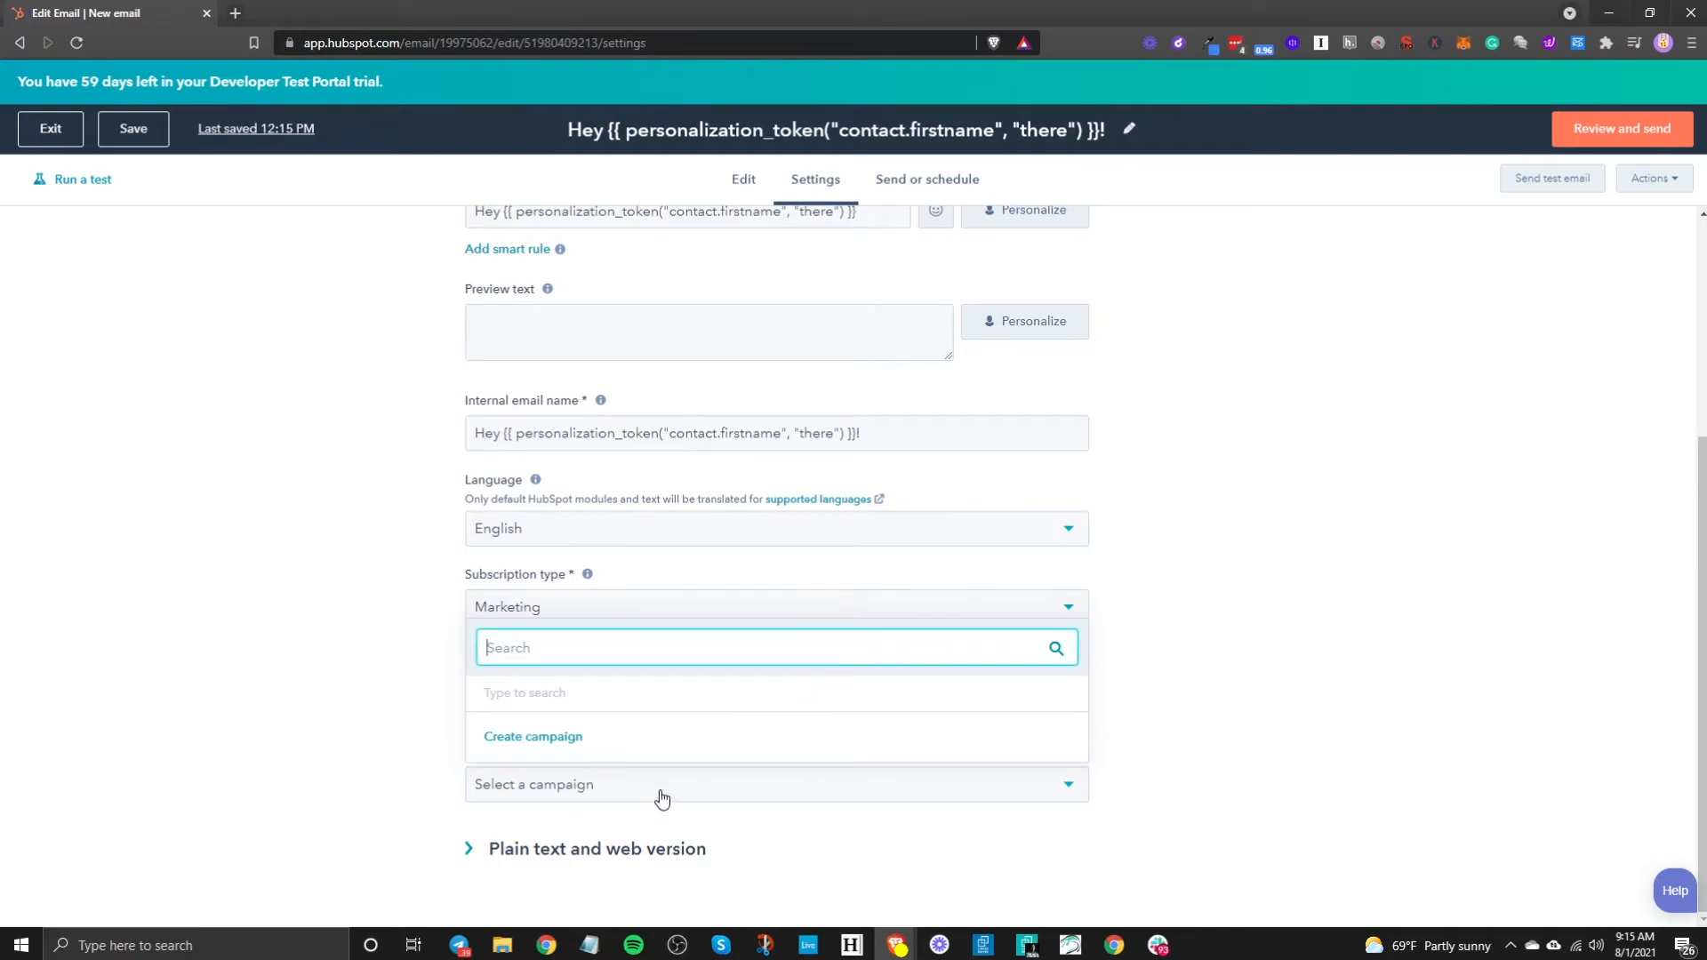
pyautogui.click(538, 742)
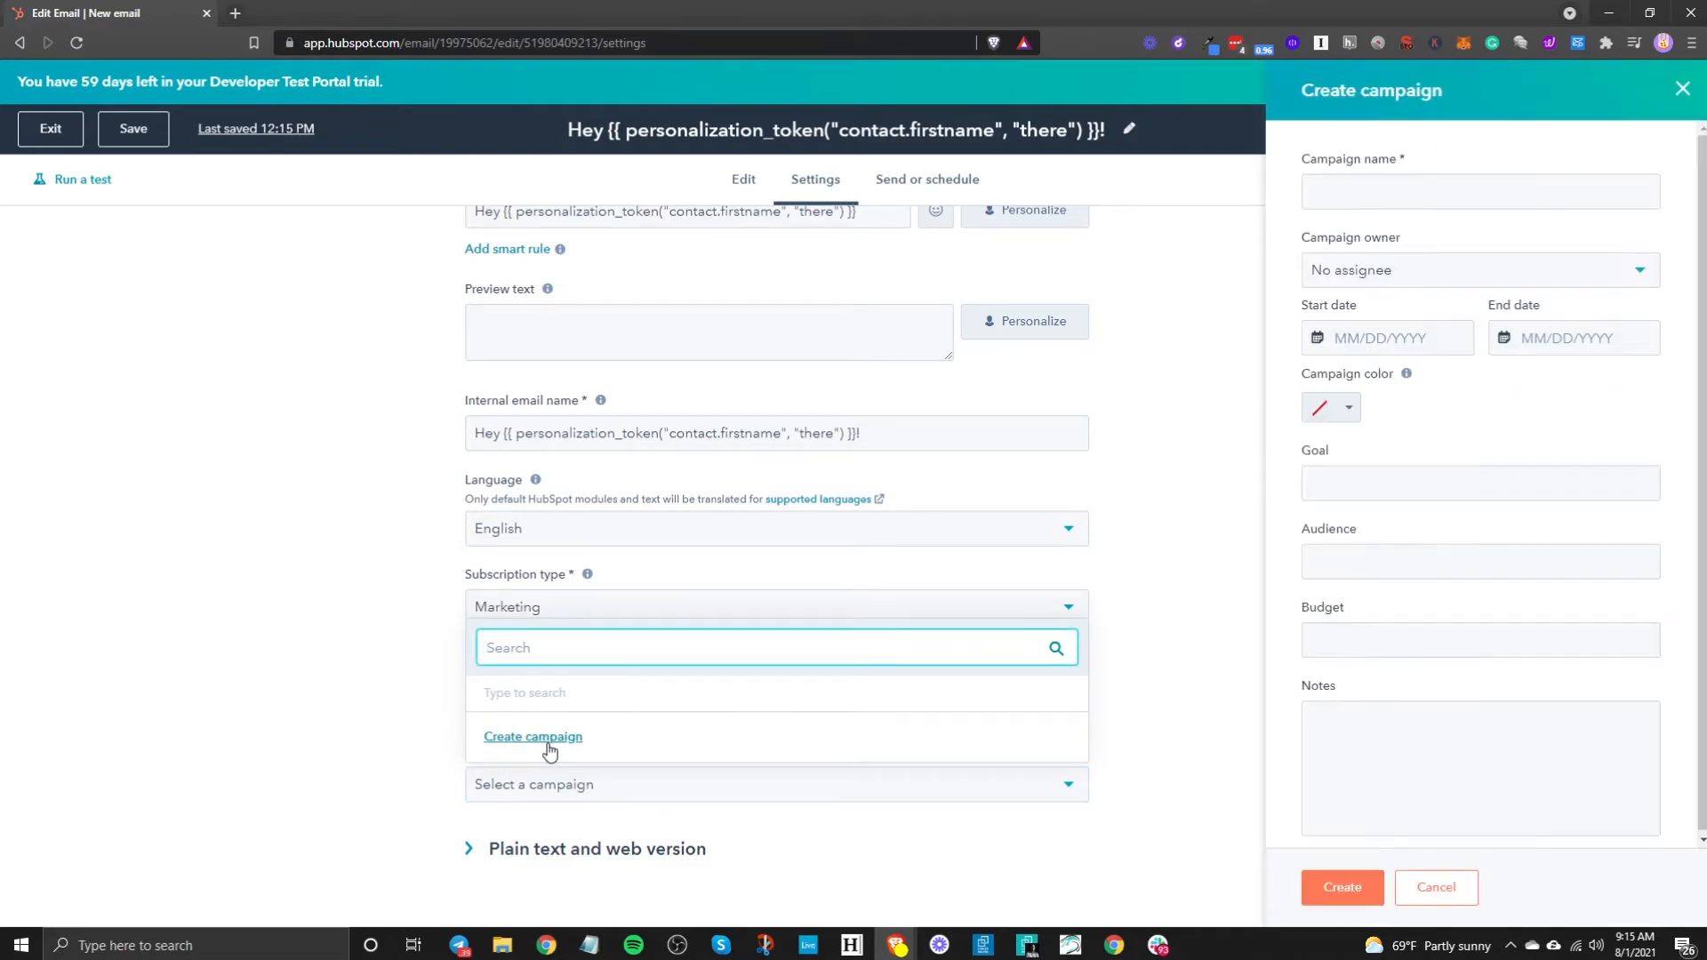
pyautogui.click(1429, 501)
pyautogui.click(1424, 591)
pyautogui.click(1402, 569)
pyautogui.click(1396, 664)
pyautogui.click(1374, 201)
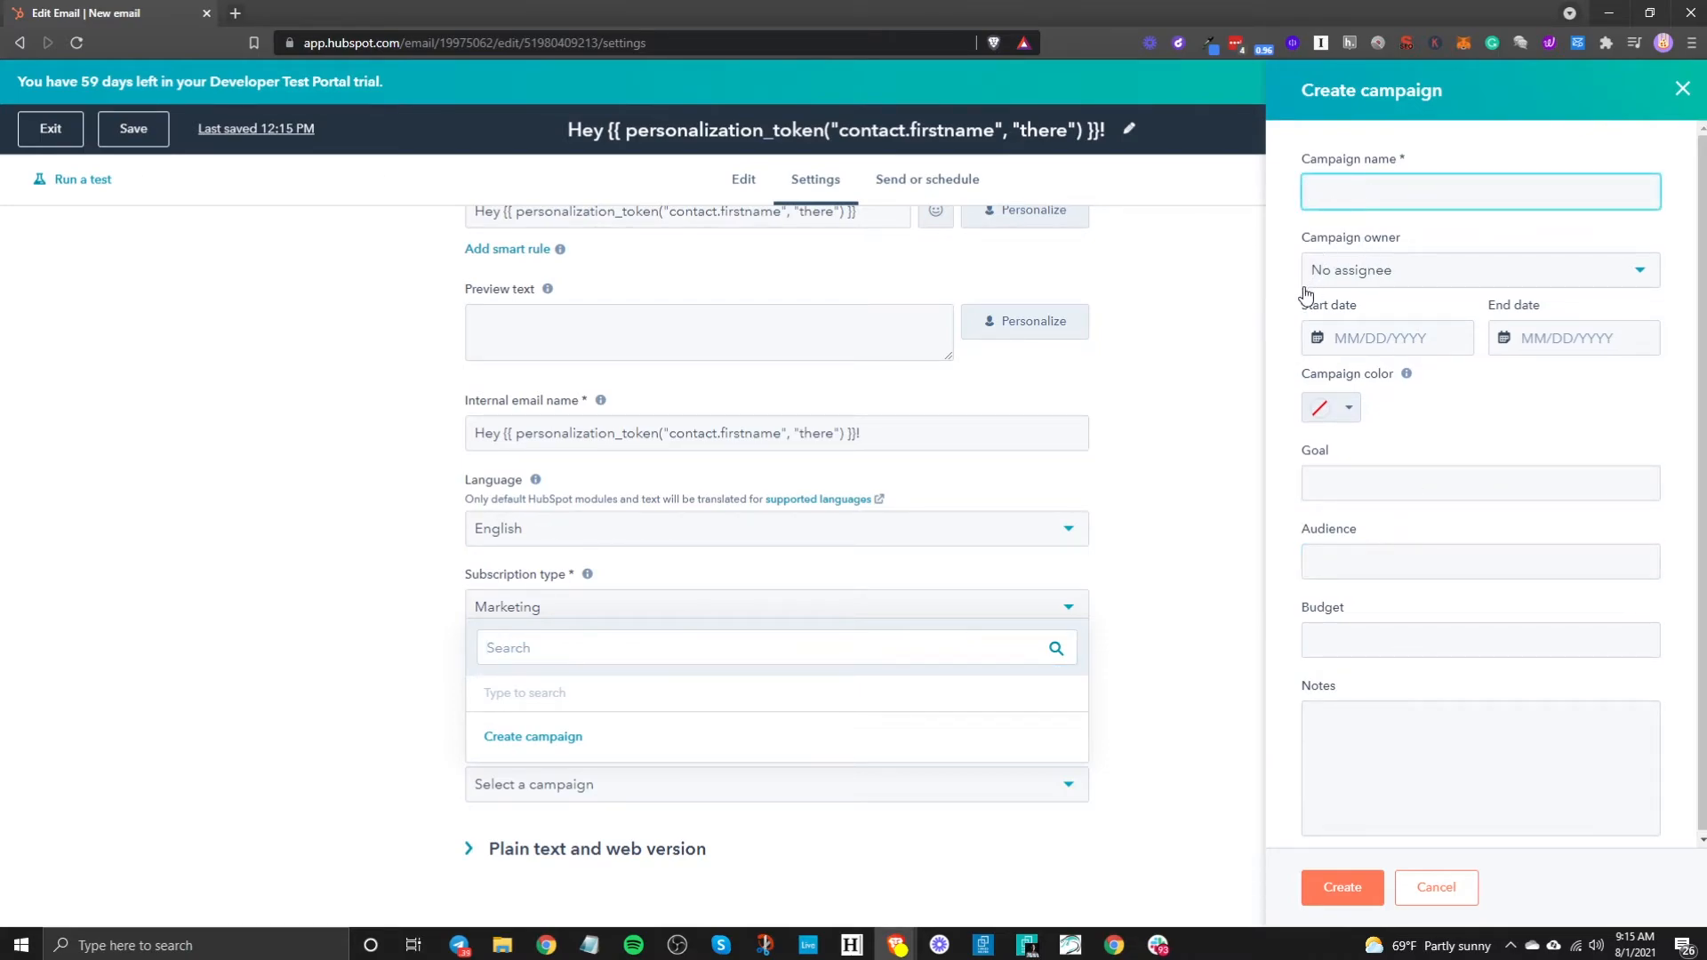
pyautogui.click(1074, 500)
pyautogui.click(1449, 898)
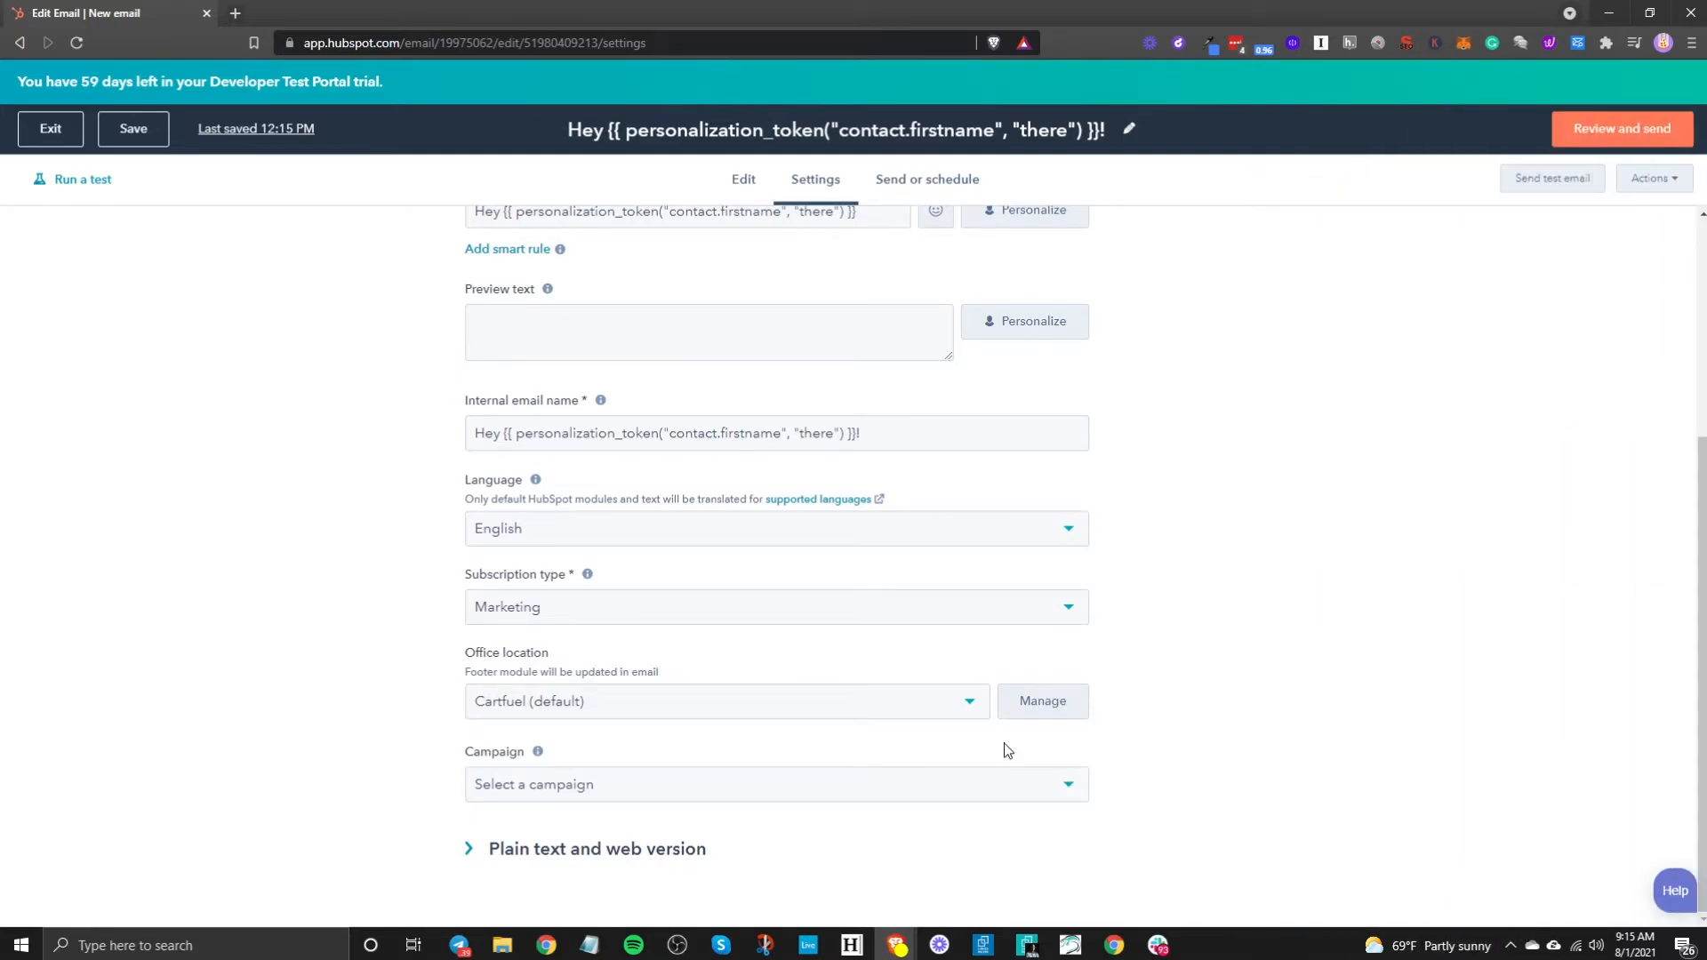
# - Go to the email's sending setup and select Test Active List and Test Static List 2 as recipients
pyautogui.scroll(4, 982, 689)
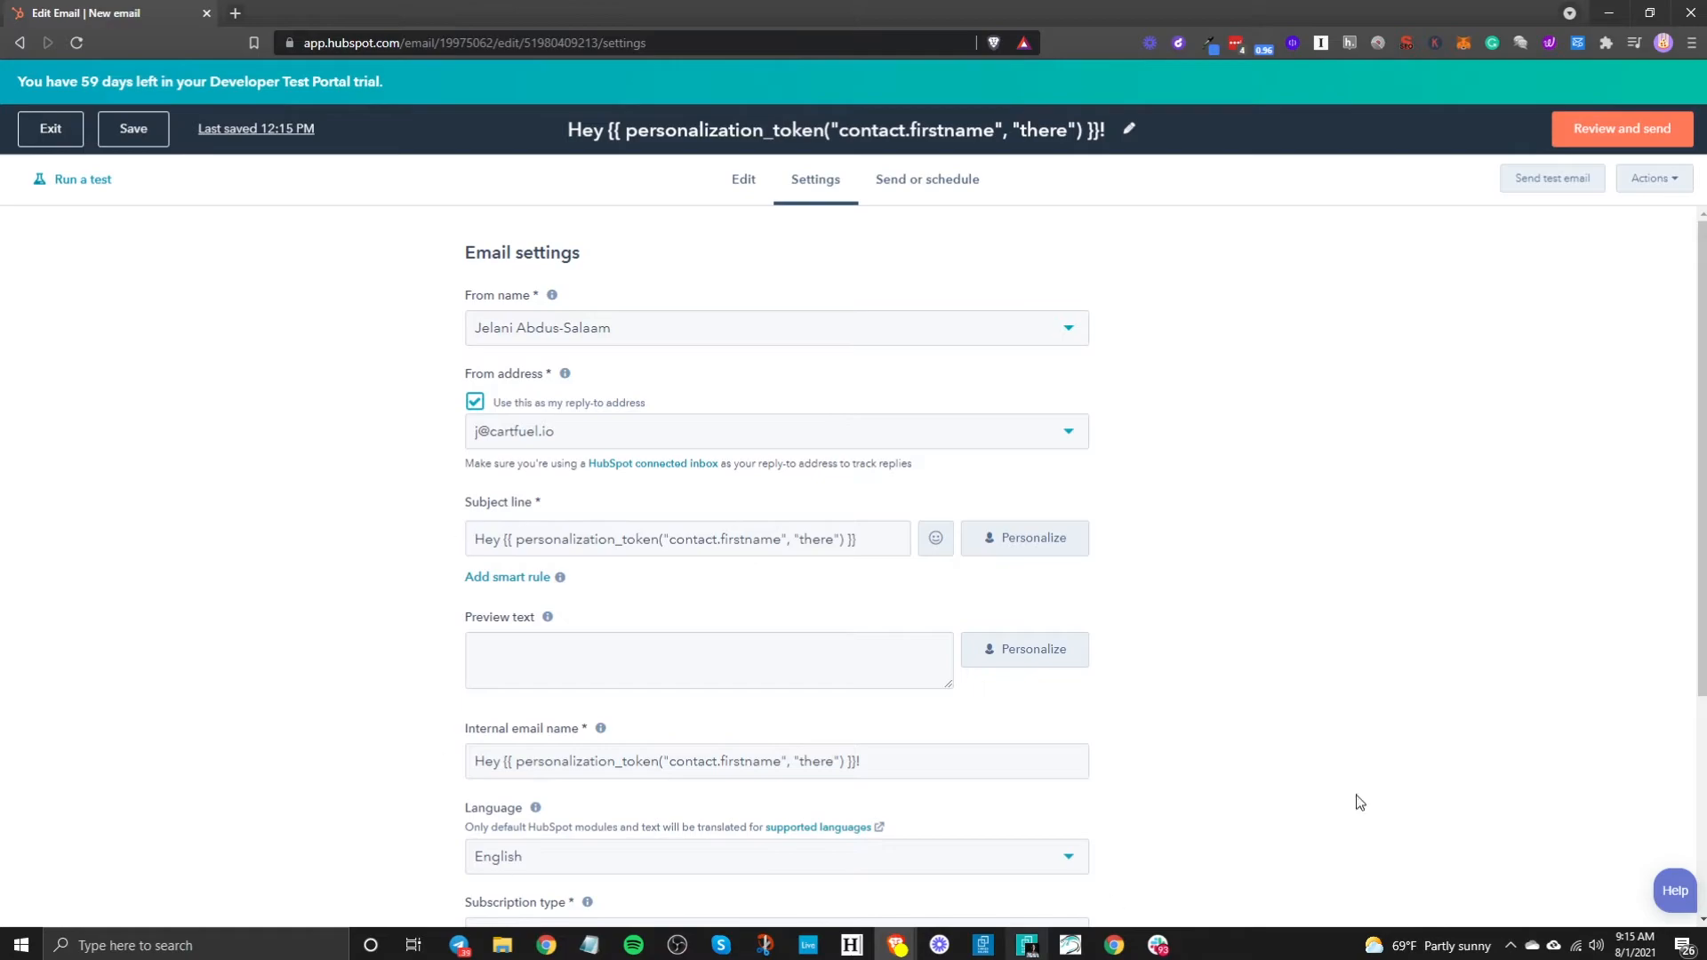
pyautogui.click(913, 183)
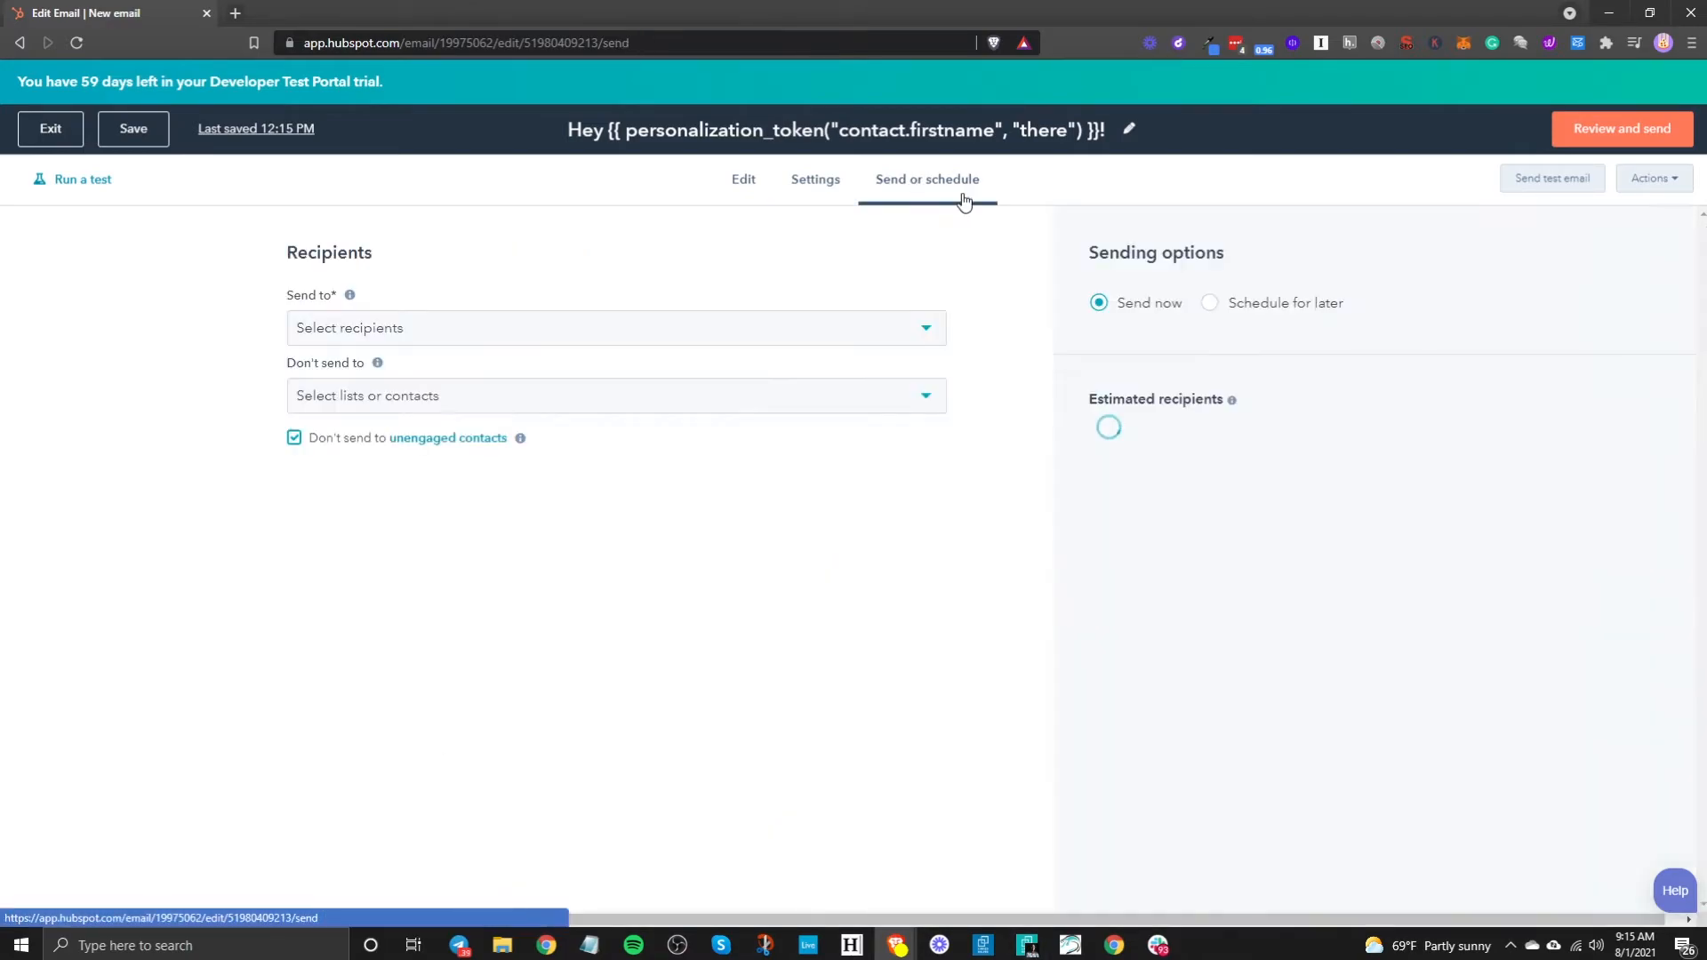
pyautogui.click(357, 333)
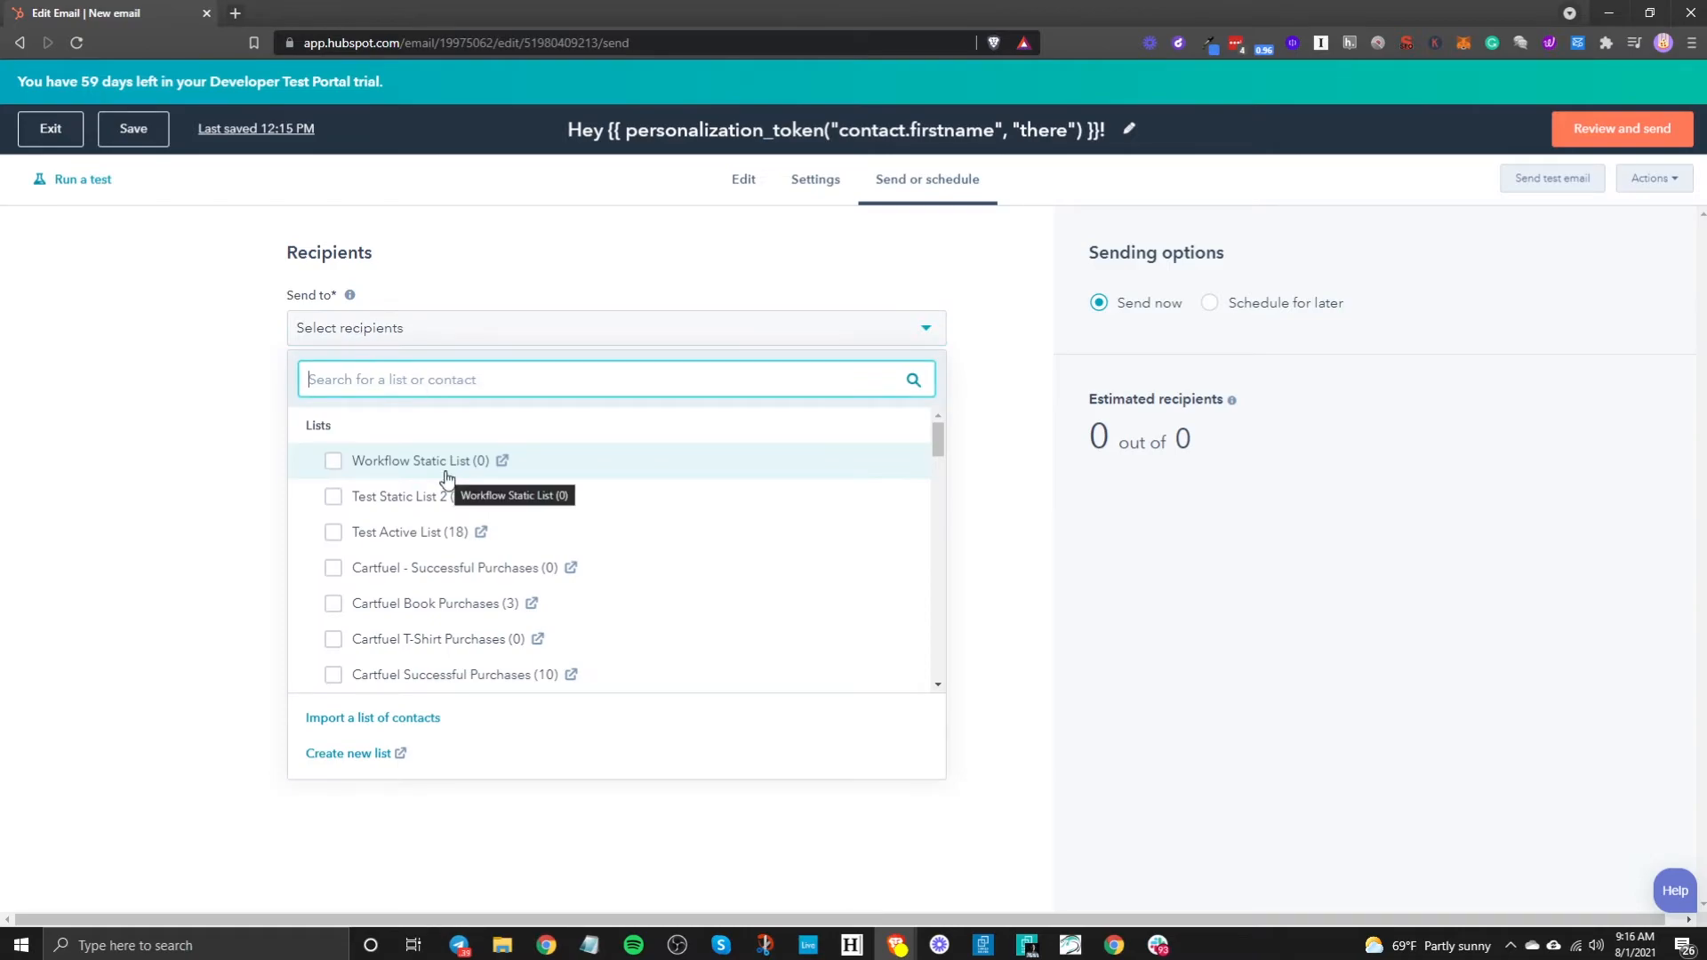
pyautogui.click(342, 532)
pyautogui.click(334, 496)
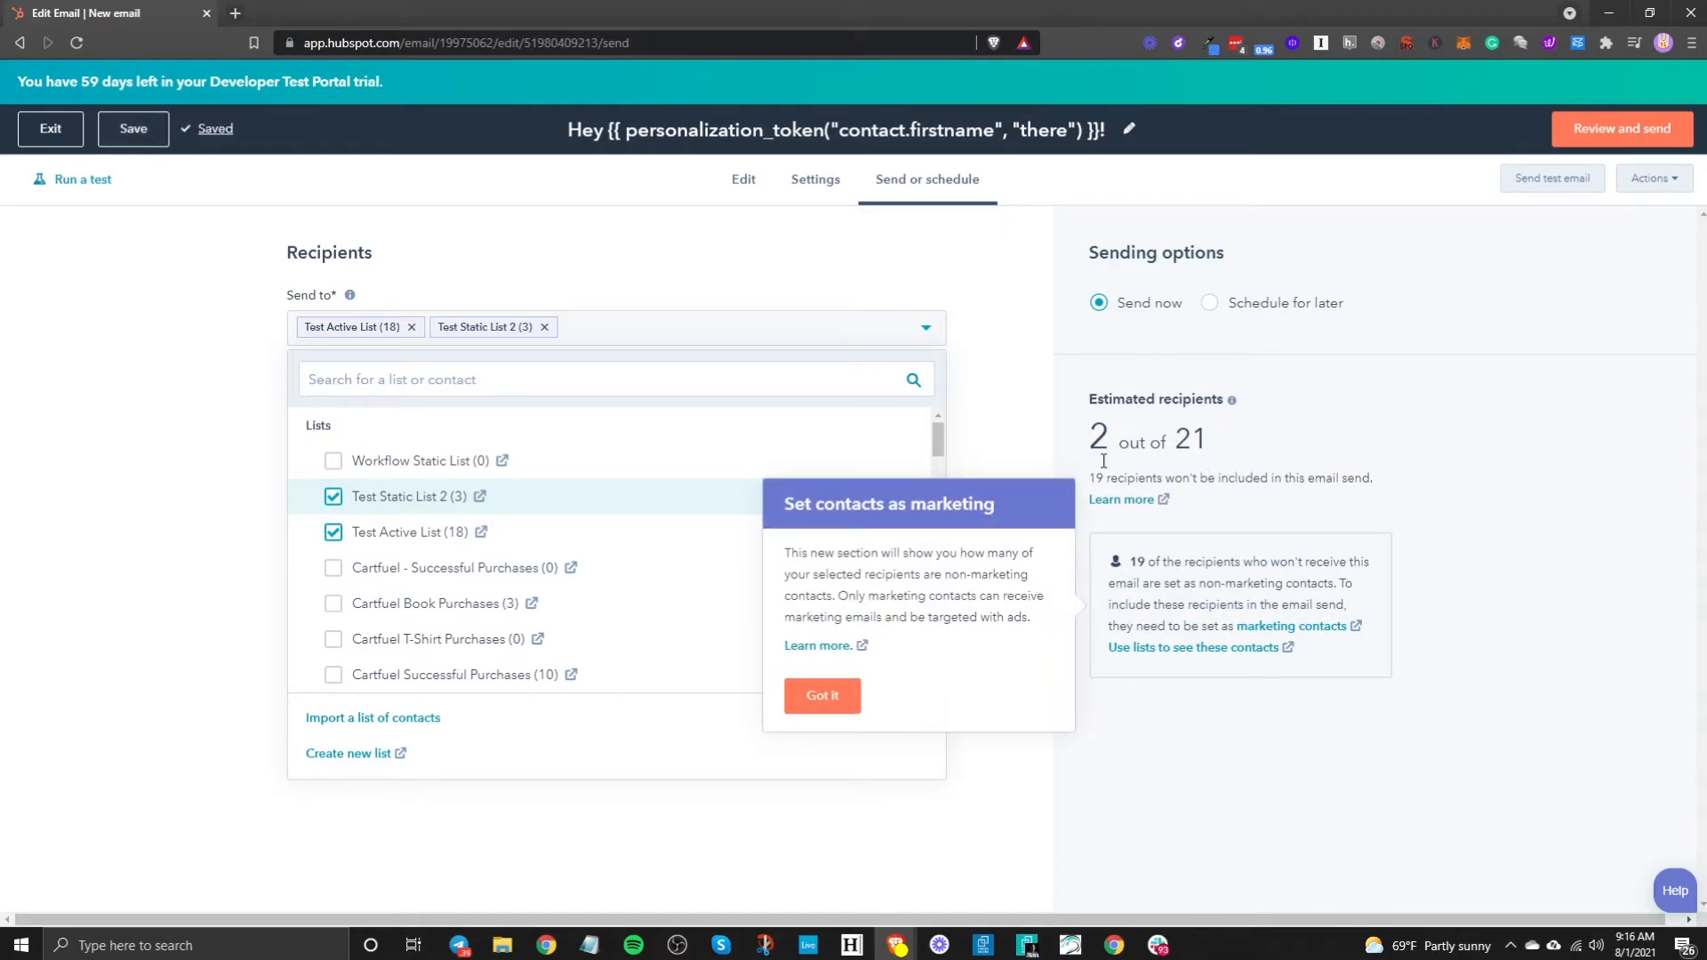
pyautogui.click(155, 611)
# - Add the individual "July 5" test contact to the email's recipients alongside the two selected lists
pyautogui.click(629, 328)
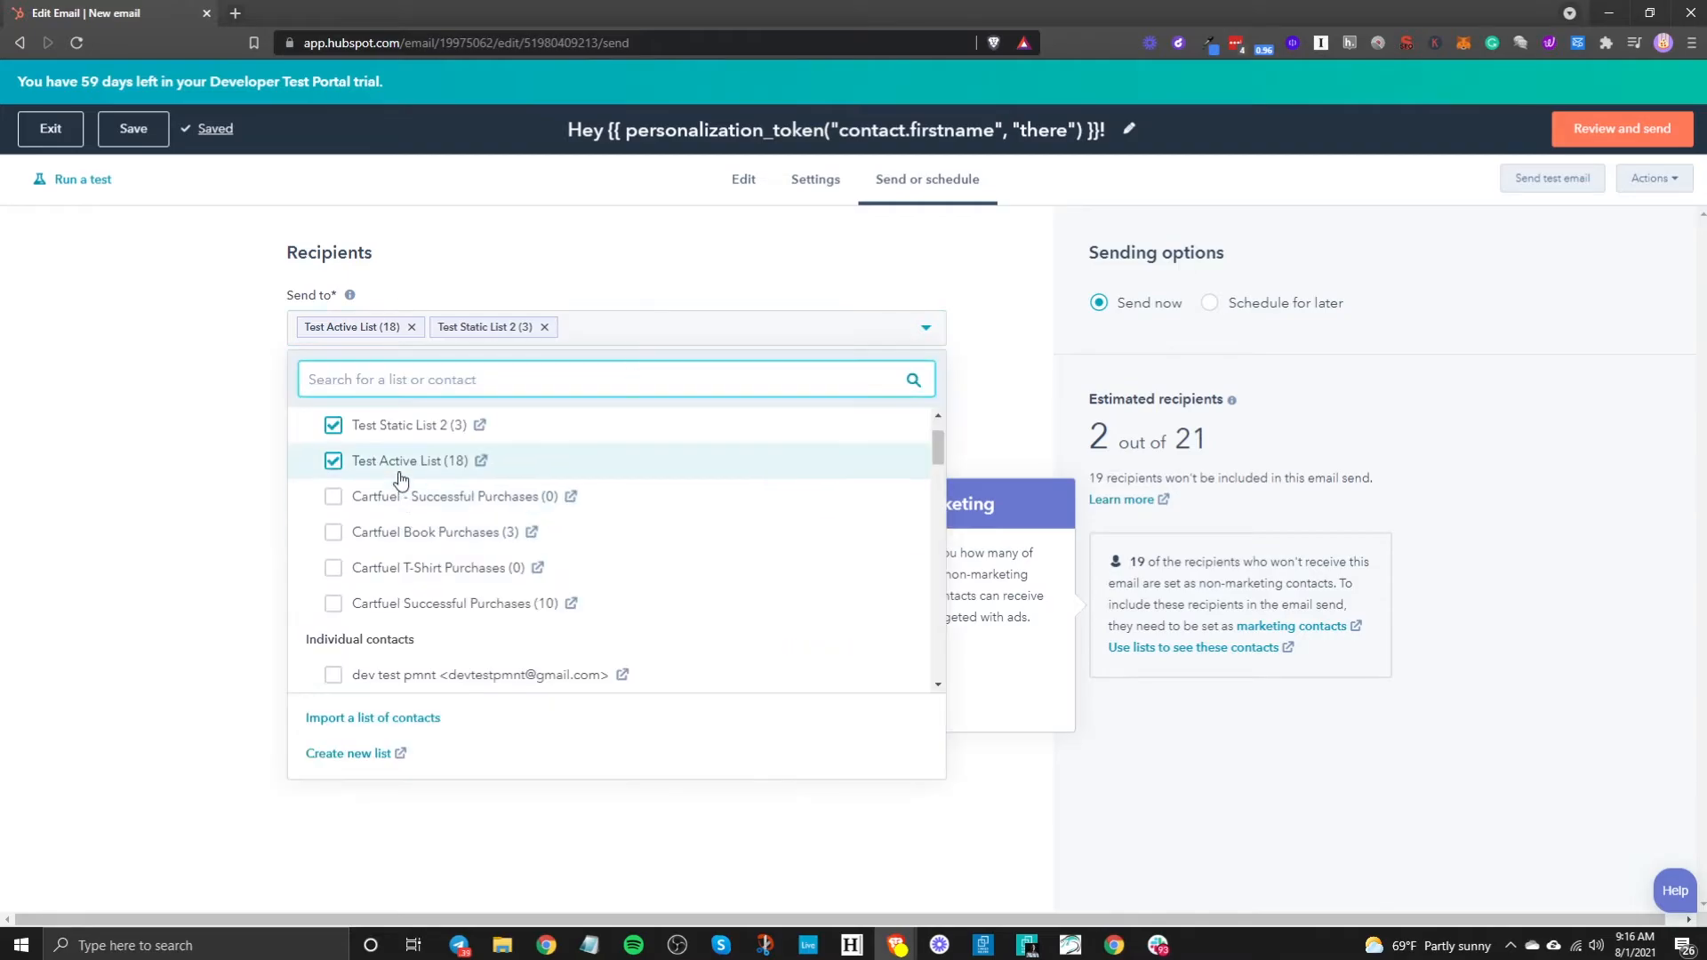
pyautogui.scroll(-5, 427, 525)
pyautogui.click(334, 603)
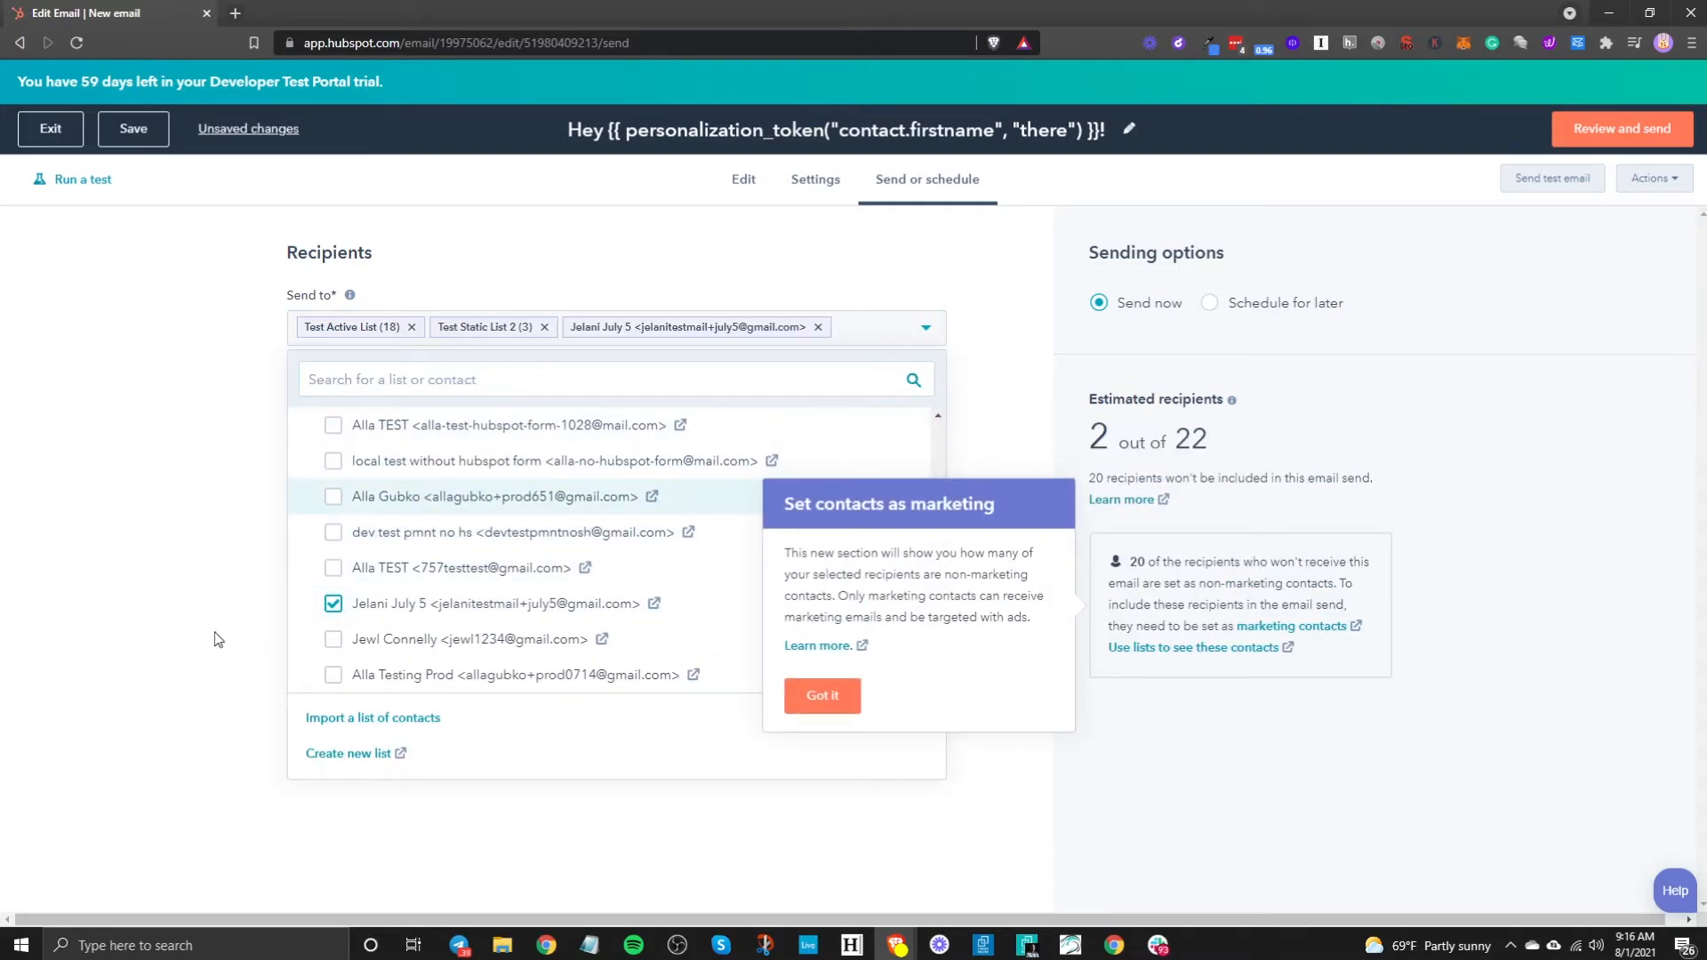
pyautogui.click(168, 594)
# - Exclude the Cartfuel Book Purchases list from receiving the email
pyautogui.click(399, 407)
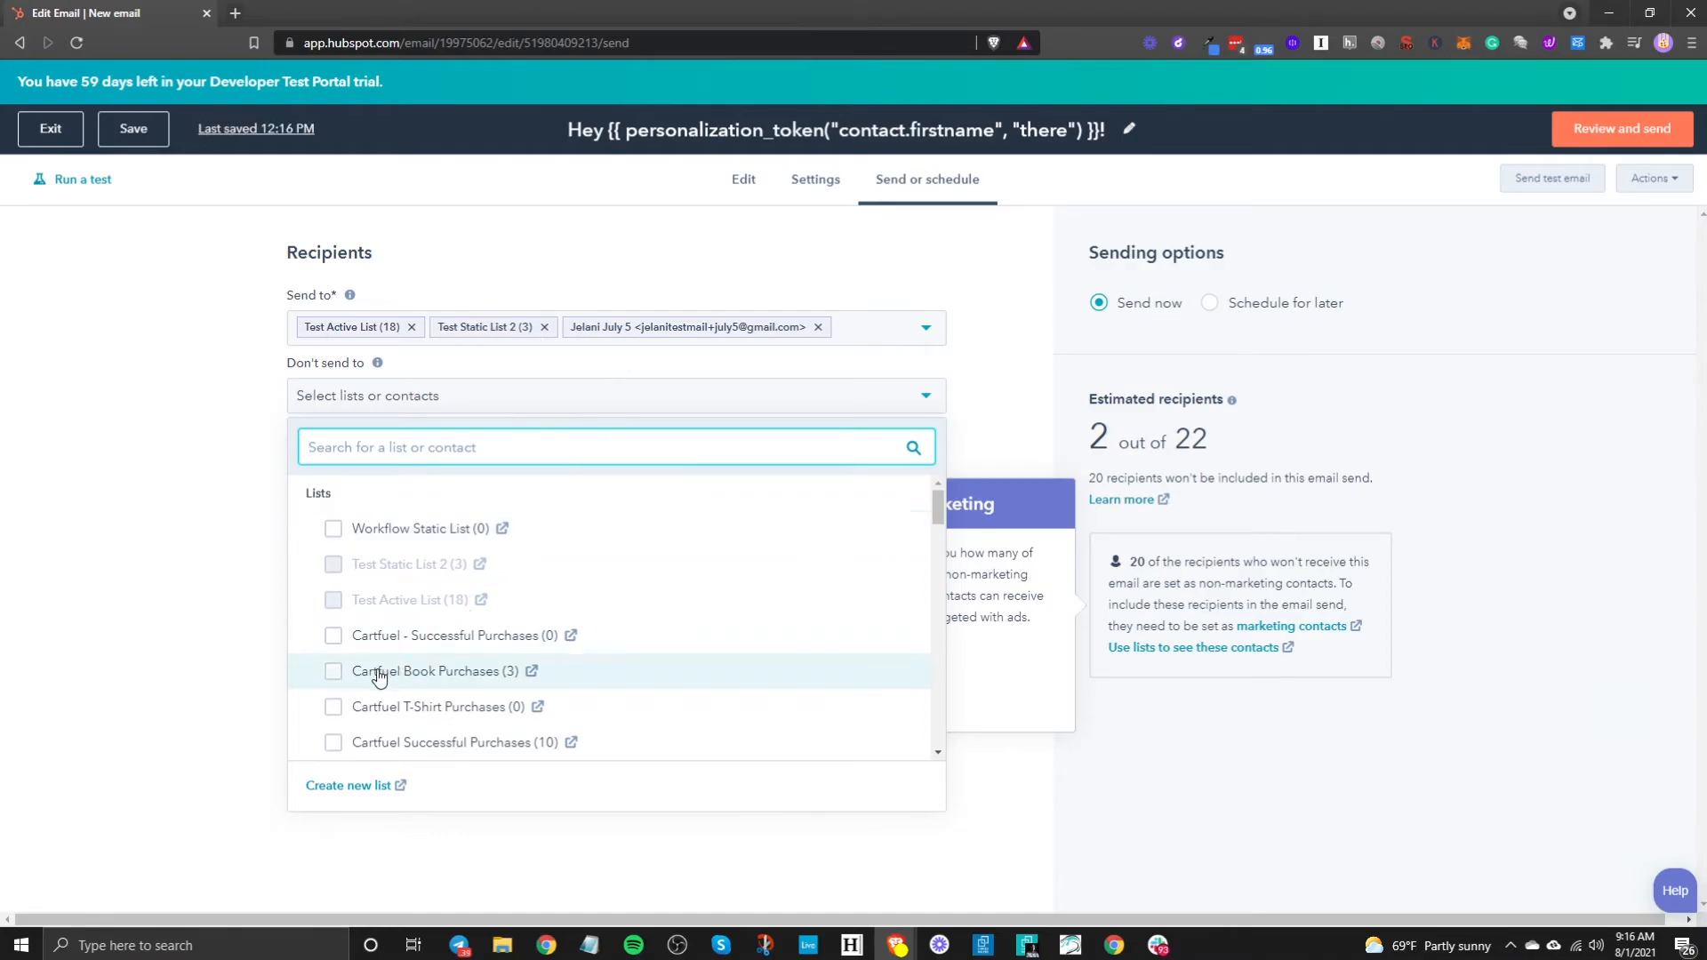
pyautogui.click(335, 673)
pyautogui.click(169, 485)
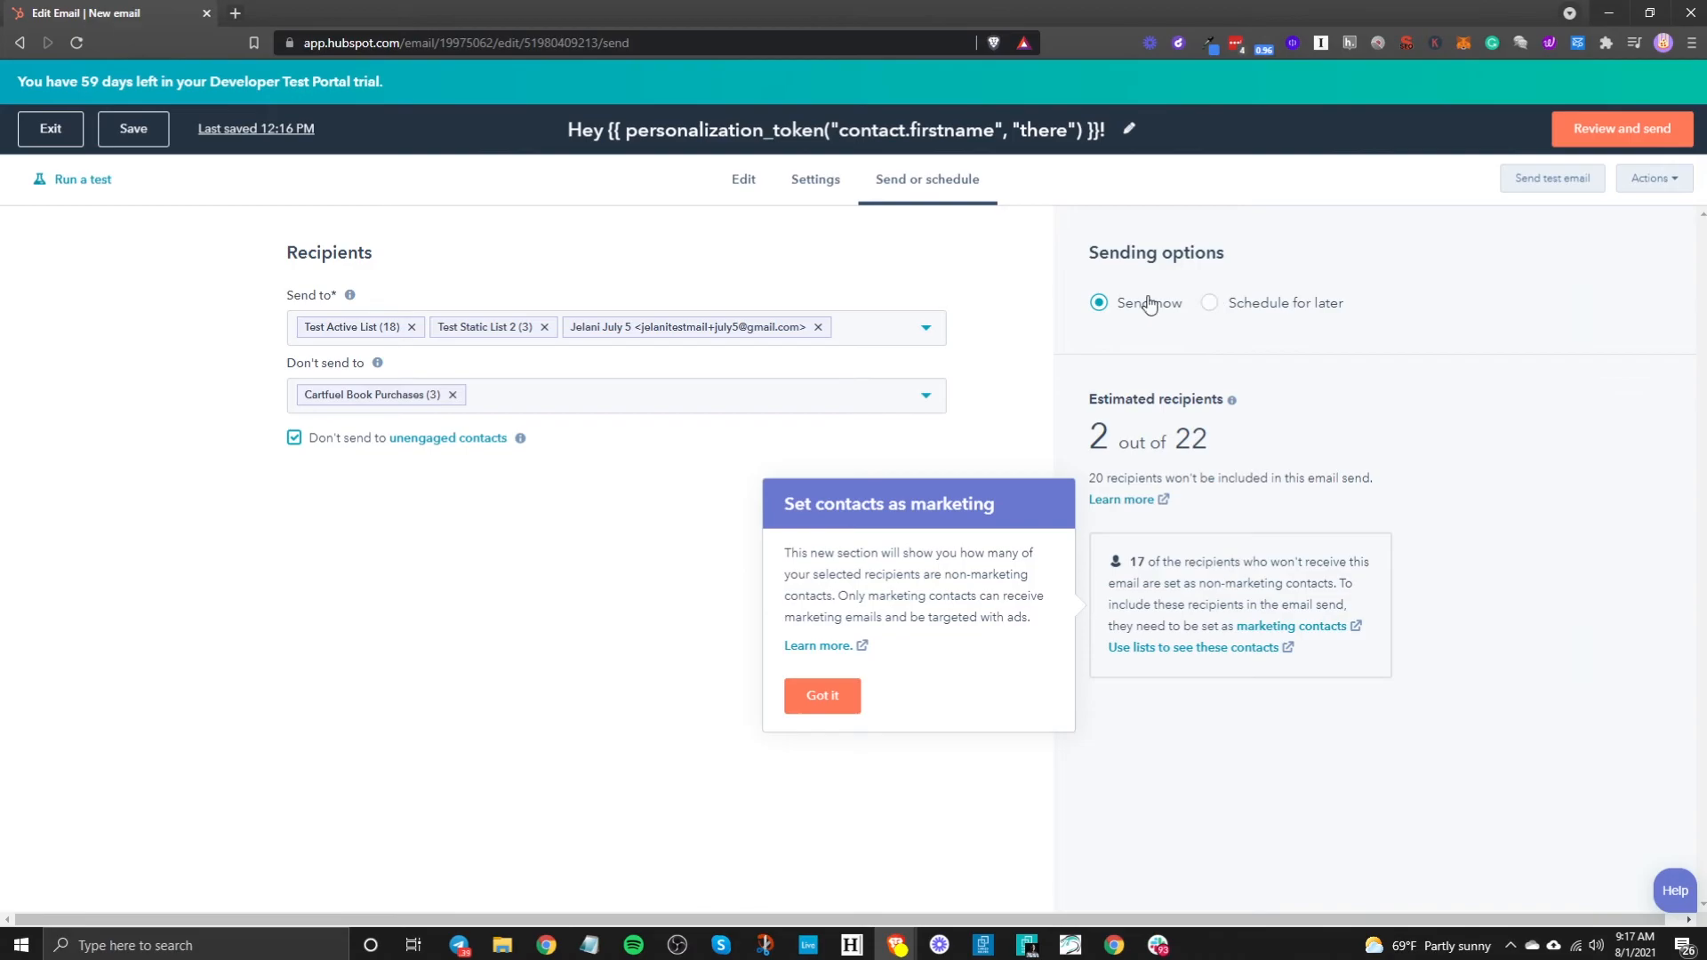
# - Set the email to be scheduled for later, on 08/08/2021 at 12:30 PM
pyautogui.click(1210, 304)
pyautogui.click(1169, 402)
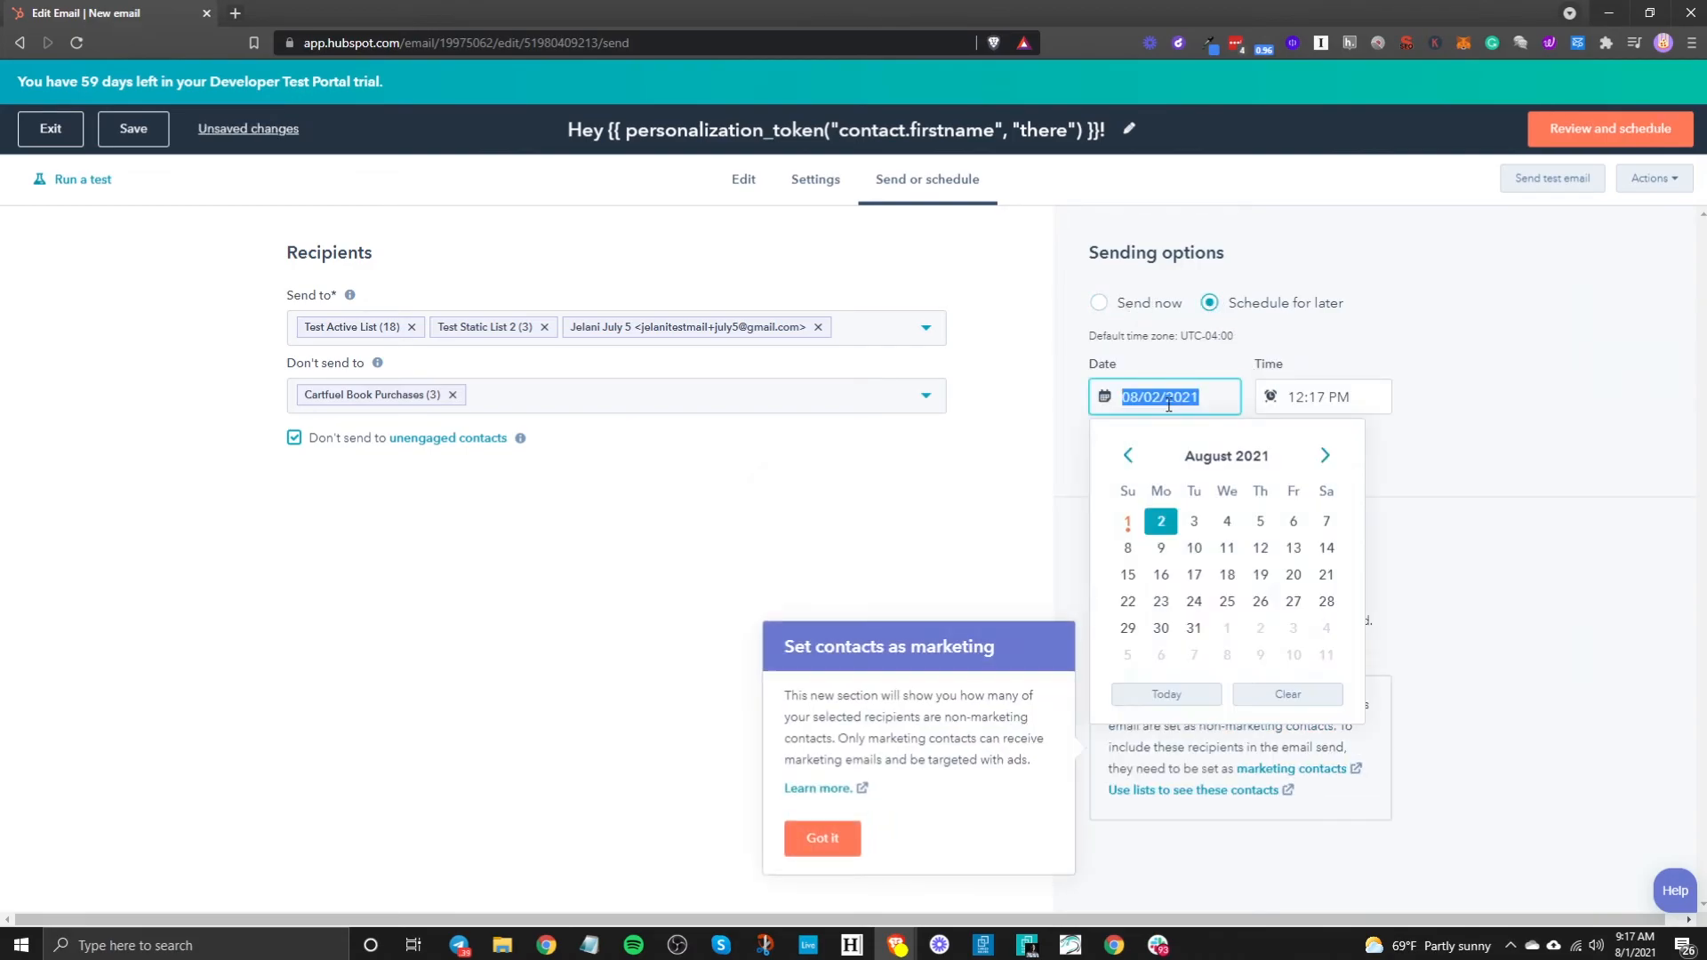
pyautogui.click(1128, 549)
pyautogui.click(1298, 396)
pyautogui.click(1310, 509)
pyautogui.click(1360, 391)
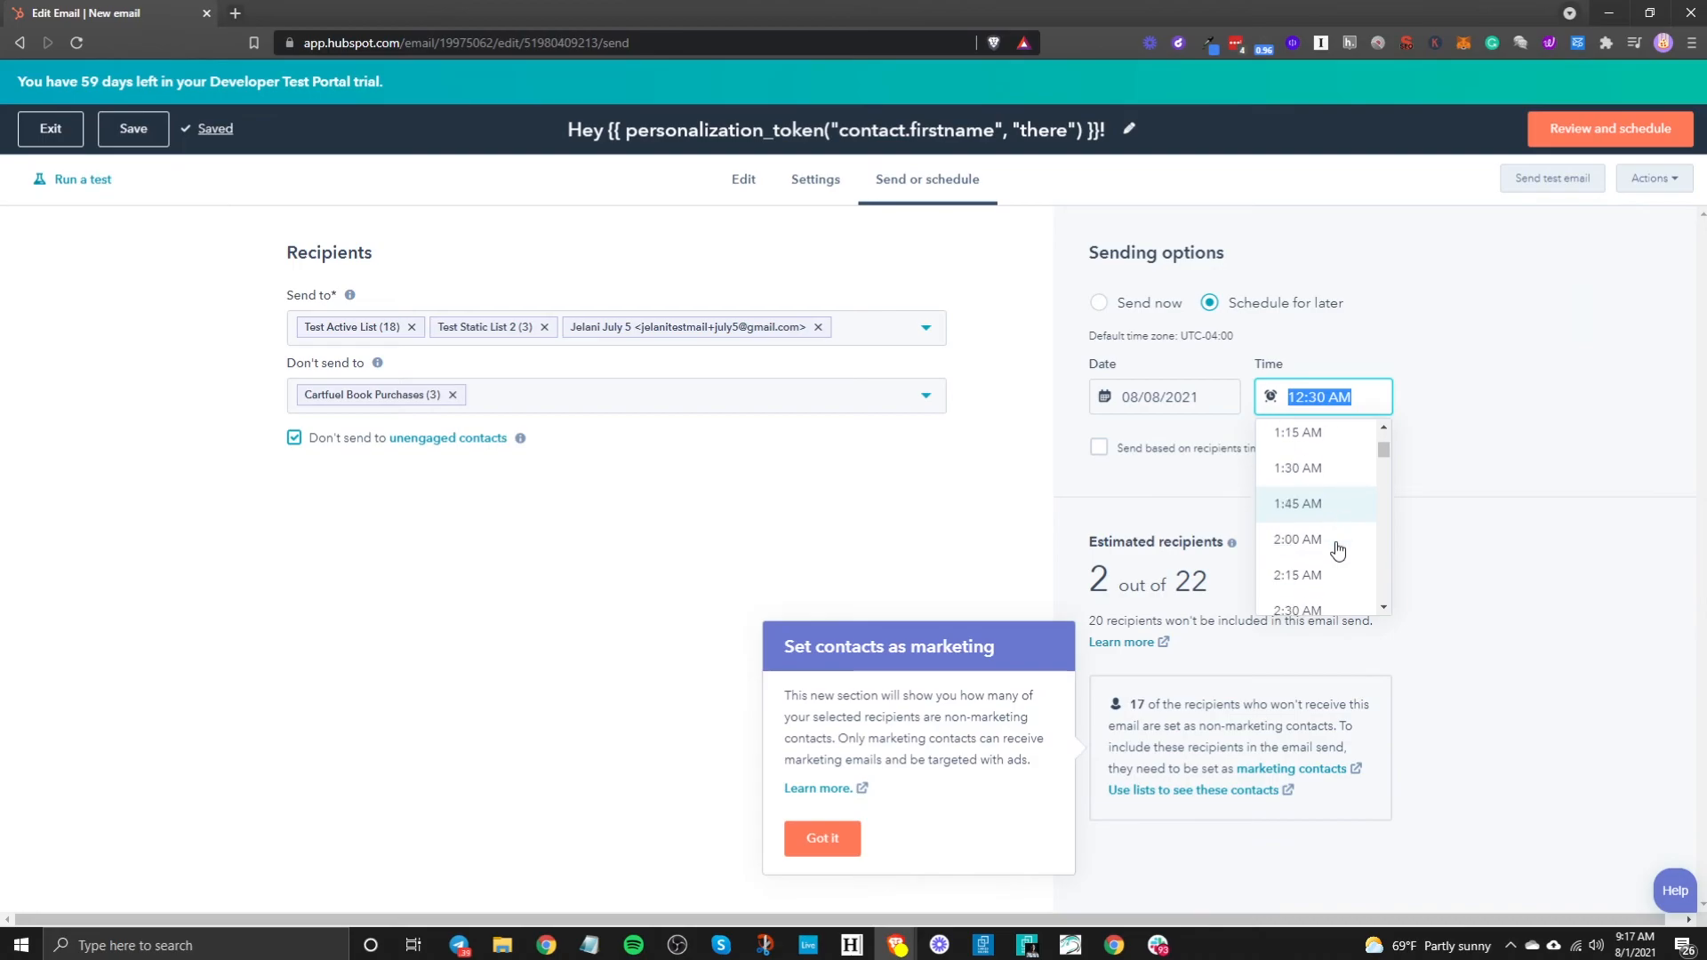
pyautogui.scroll(-15, 1338, 551)
pyautogui.scroll(2, 1336, 549)
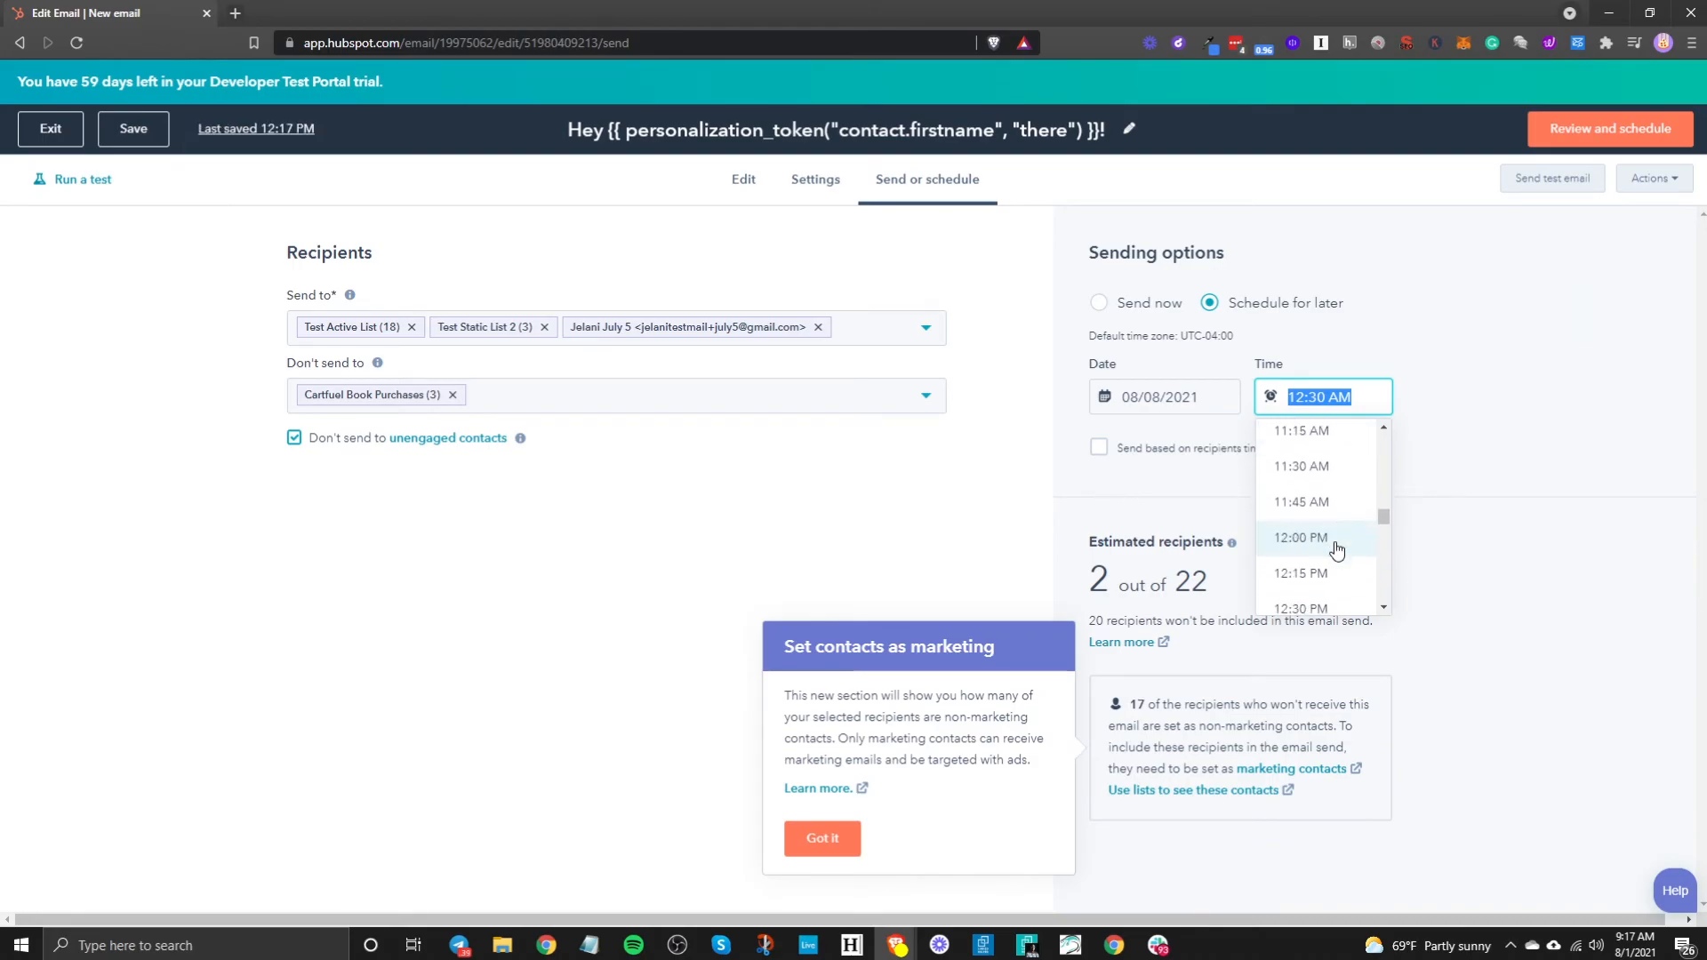
pyautogui.click(1325, 613)
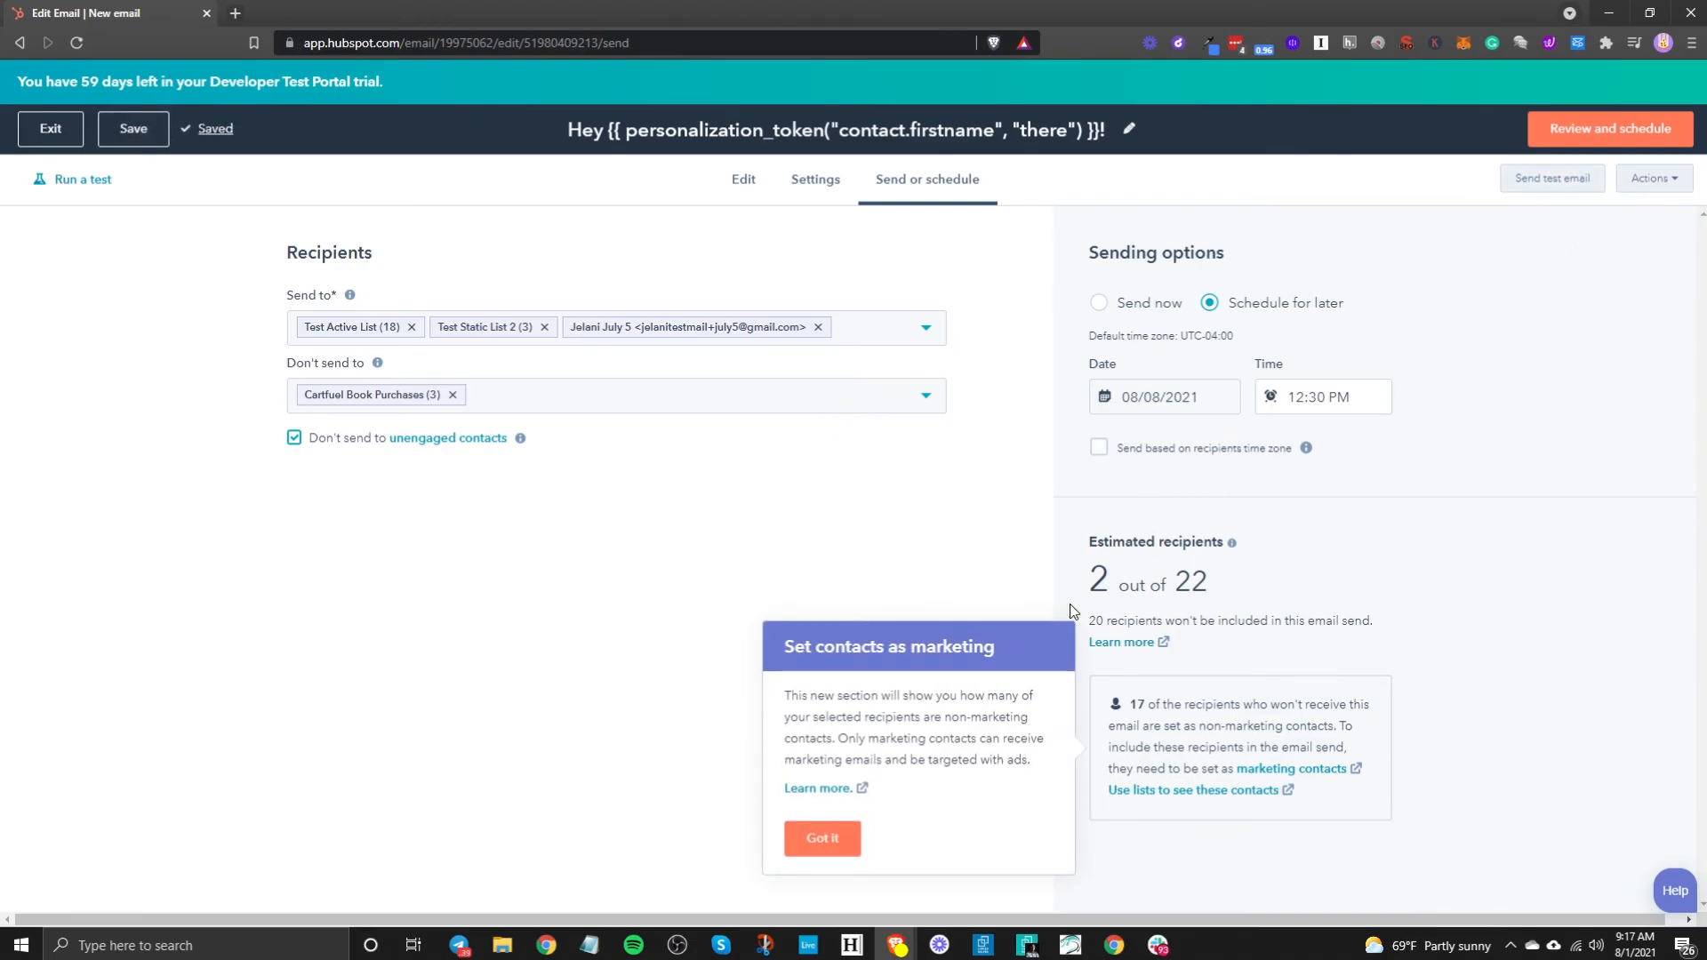
# - Review the email's sender, subject, recipients and send time, and proceed to schedule it
pyautogui.click(1677, 180)
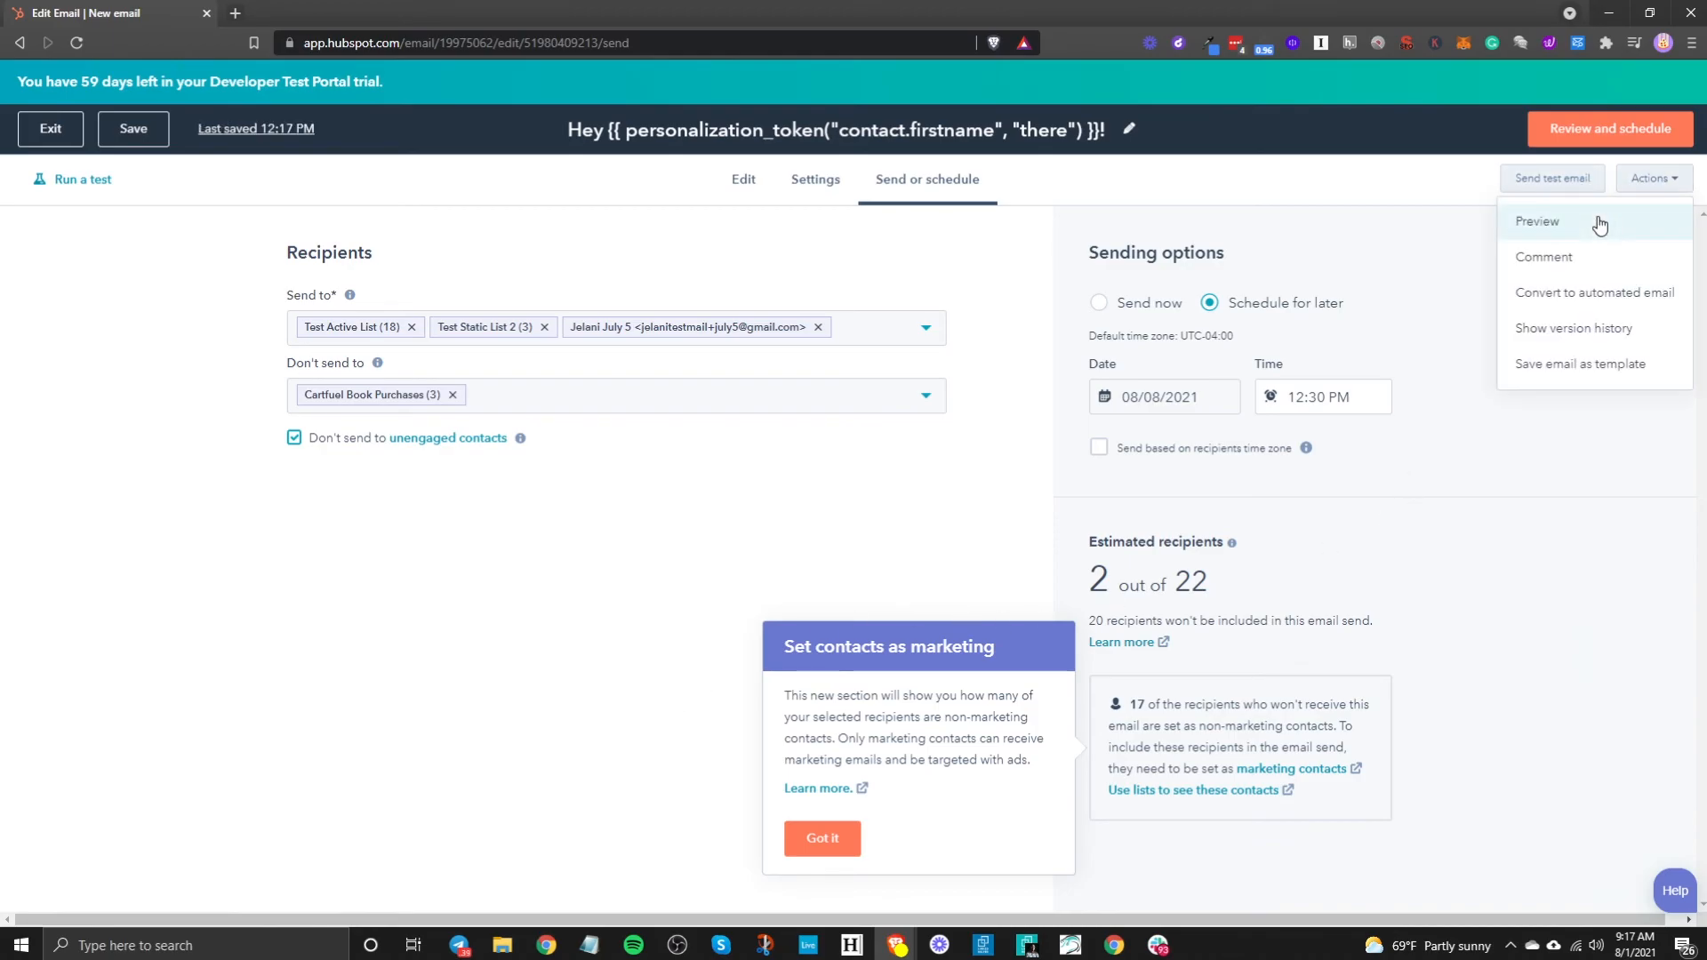
pyautogui.click(1633, 132)
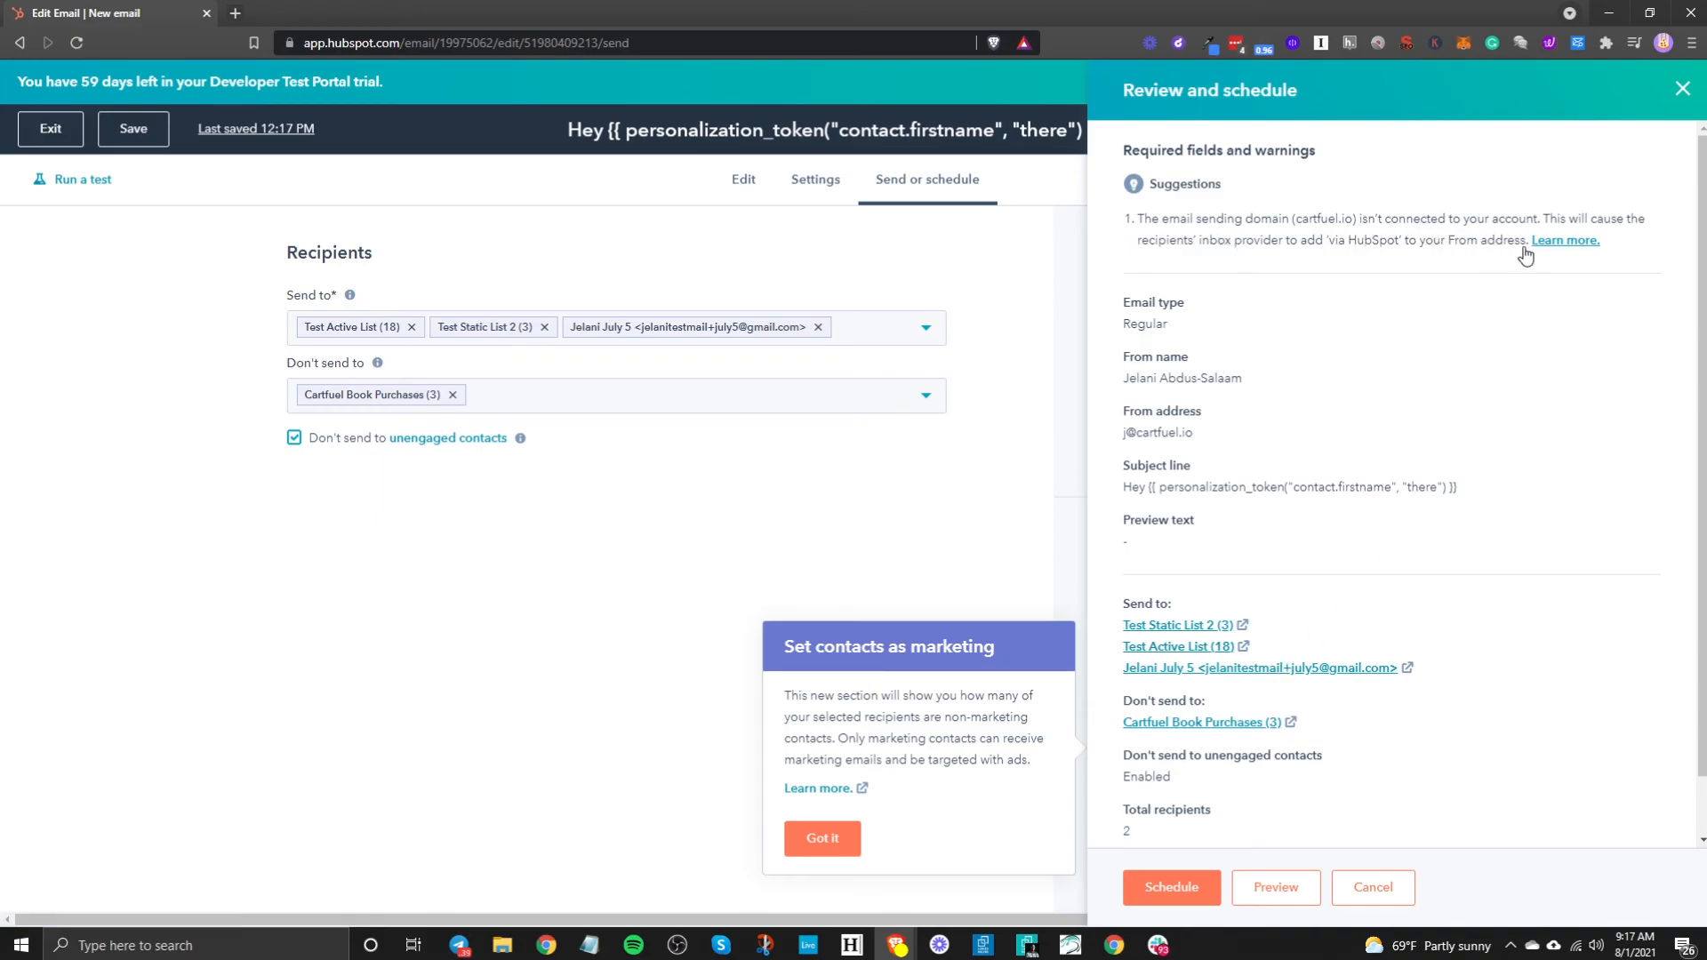
pyautogui.scroll(-1, 1526, 313)
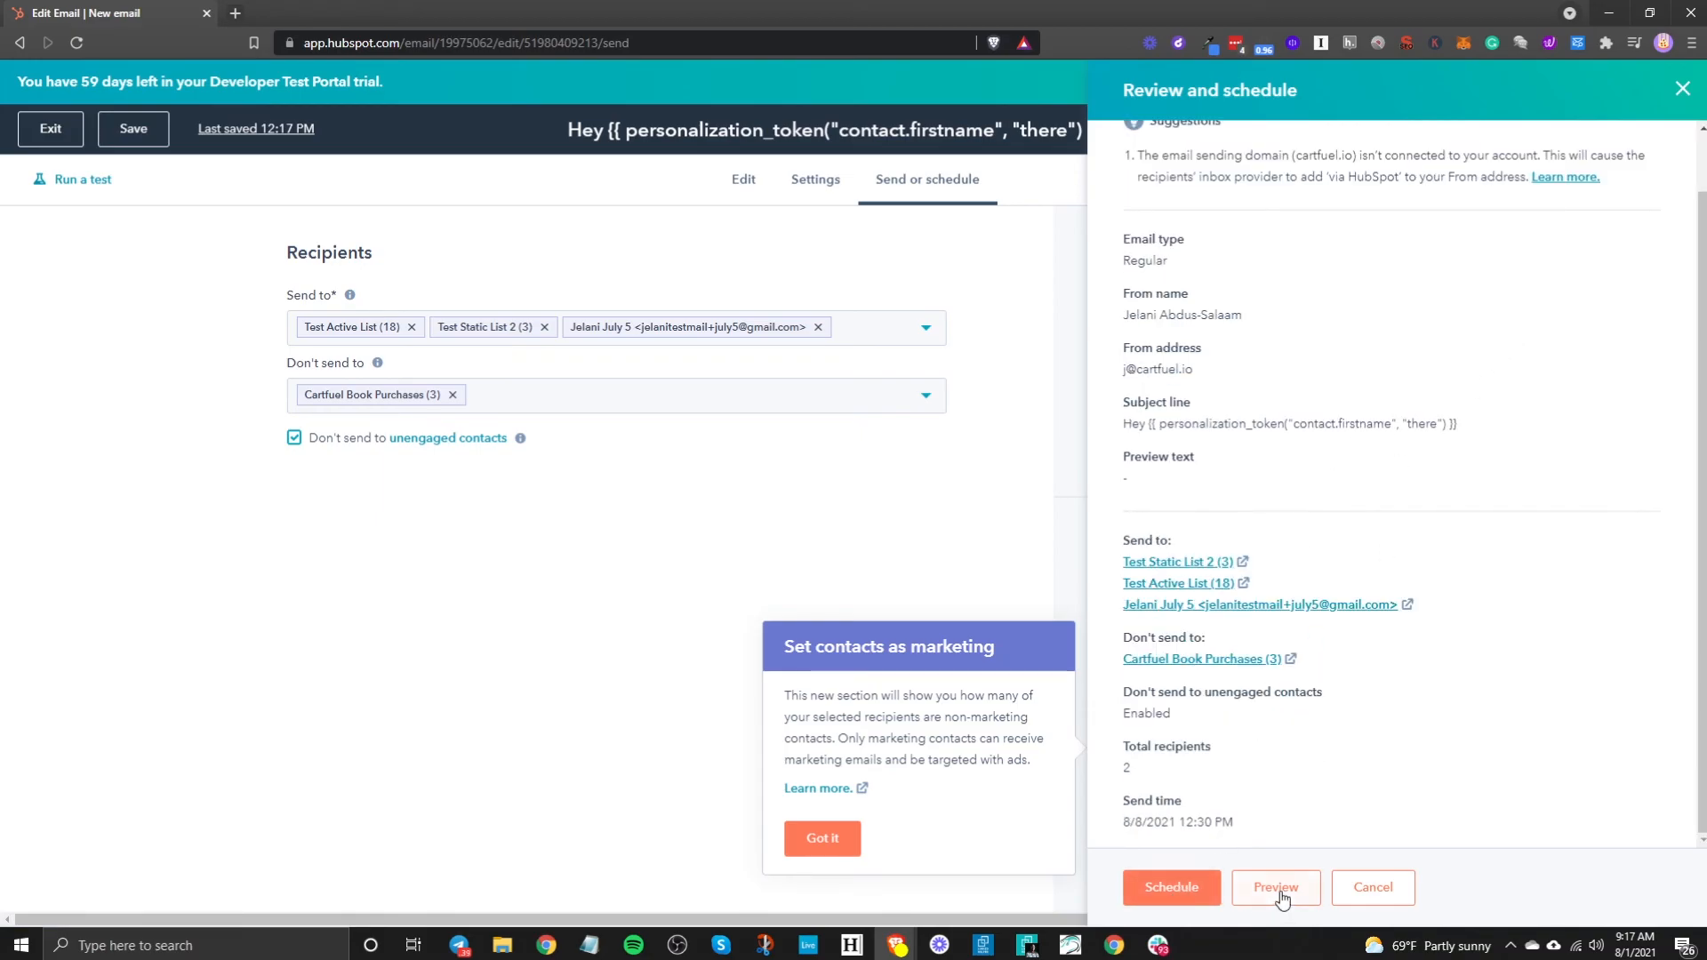
pyautogui.click(1172, 888)
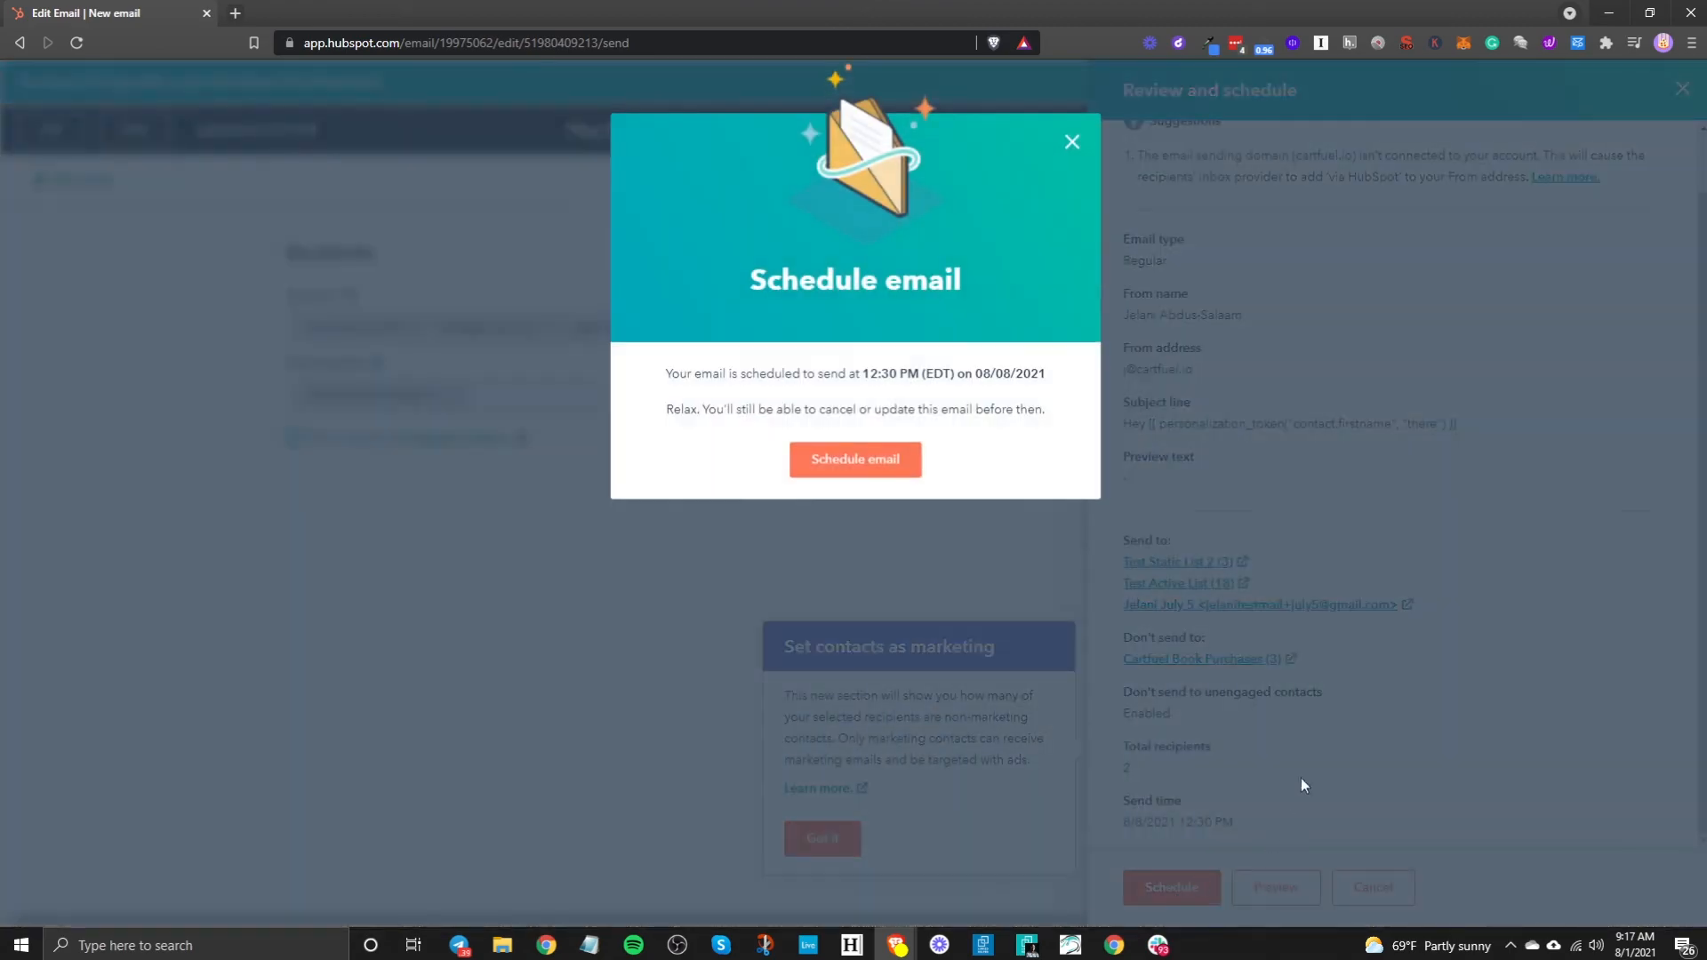